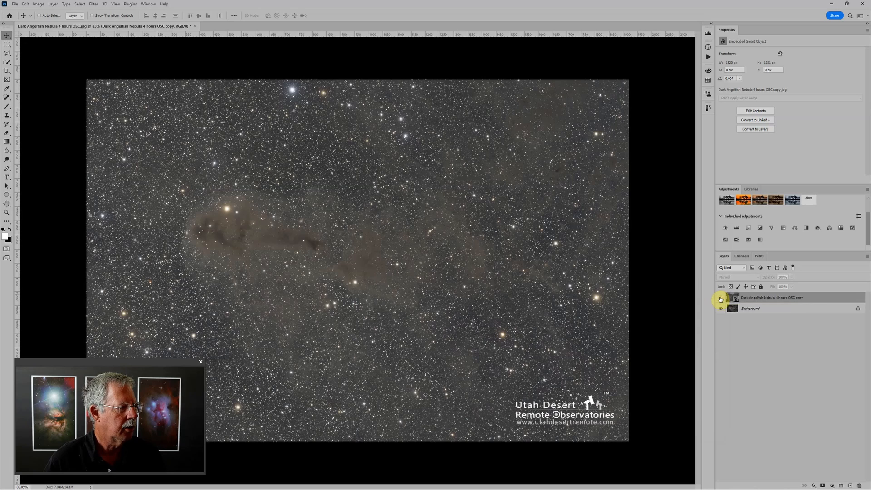
Step: Compare the two nebula versions in Photoshop and view the separate star and starless images in PixInsight
{"action": "left_click", "coordinate": [720, 298]}
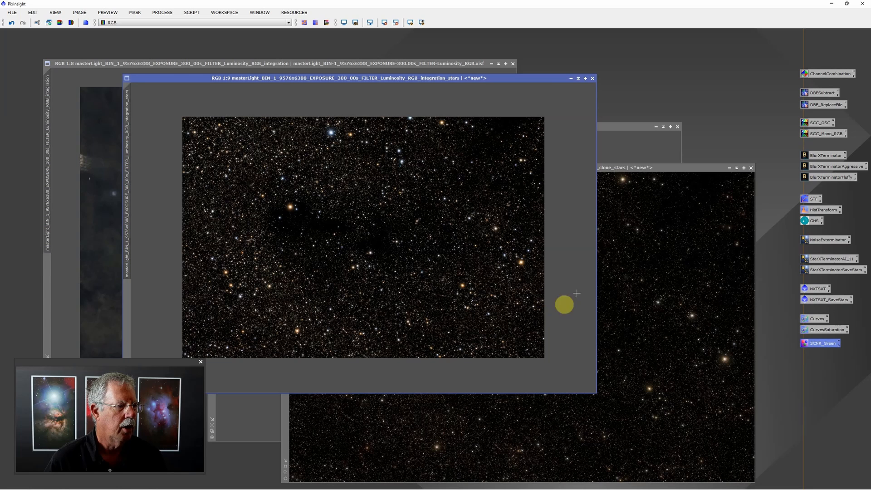
{"action": "left_click_drag", "start_coordinate": [449, 73], "coordinate": [378, 69]}
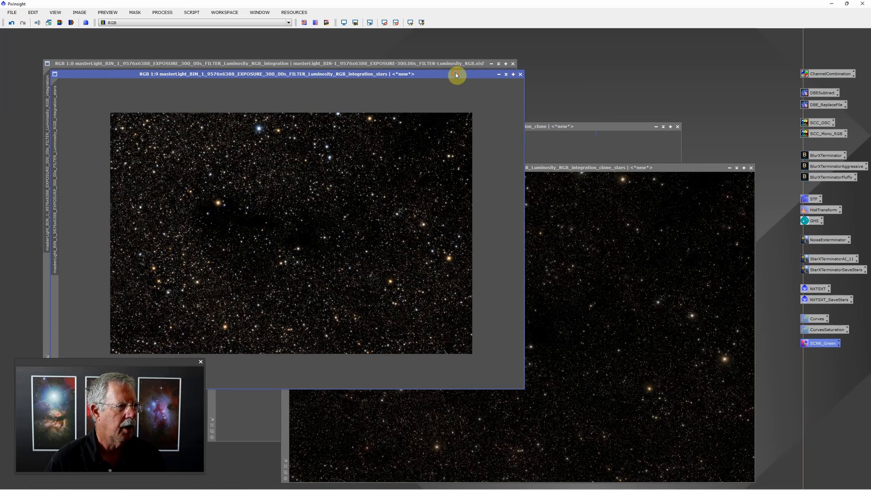
{"action": "left_click_drag", "start_coordinate": [454, 74], "coordinate": [630, 163]}
{"action": "left_click", "coordinate": [401, 75]}
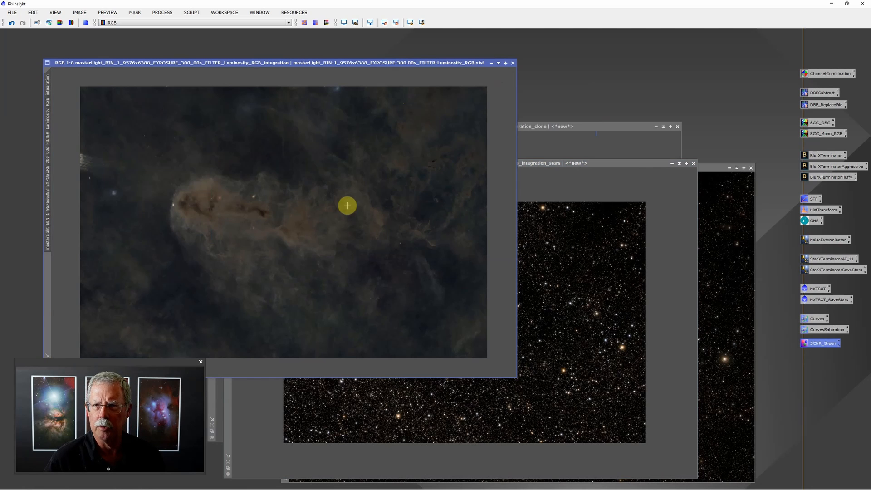
{"action": "left_click", "coordinate": [830, 4]}
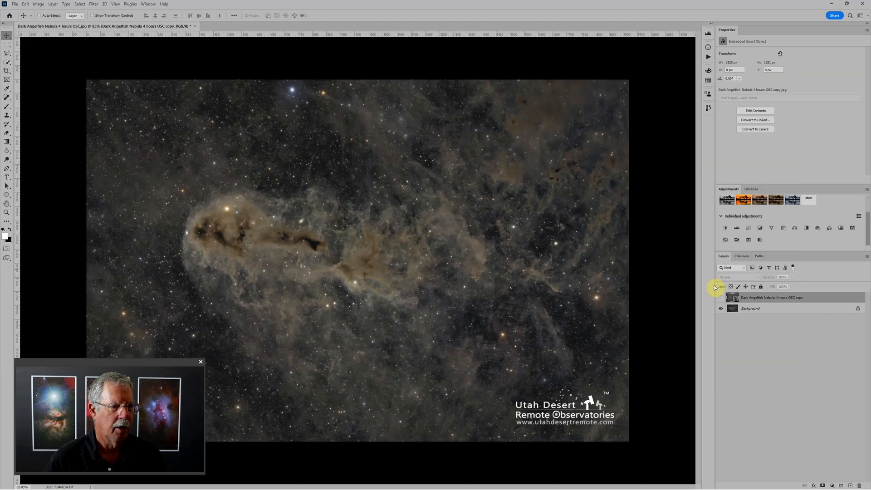
{"action": "left_click", "coordinate": [722, 298]}
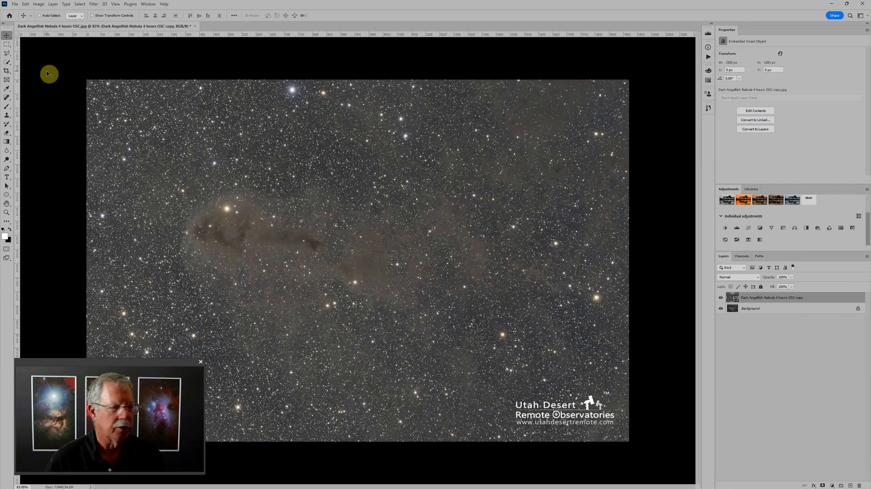
Step: Start loading files into a stack and browse to the Dark Shark Centered folder under DATA (D:), Astro, NUC2 Data
{"action": "left_click", "coordinate": [15, 3]}
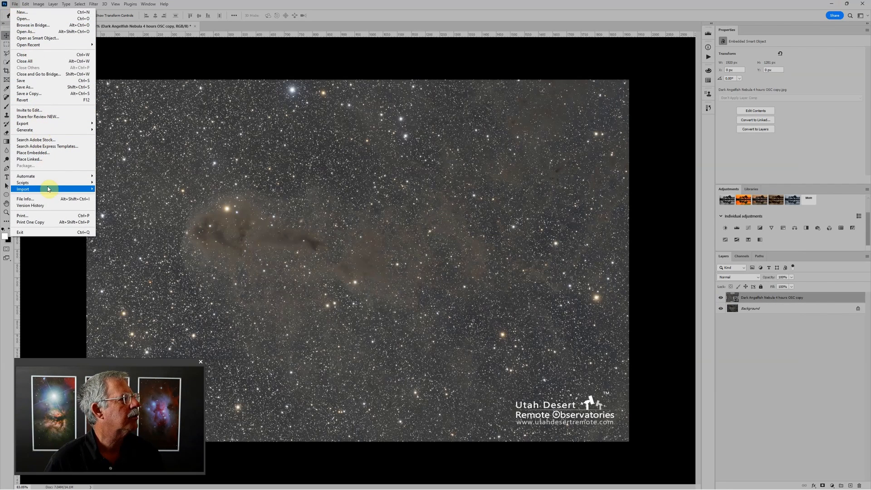
{"action": "mouse_move", "coordinate": [49, 183]}
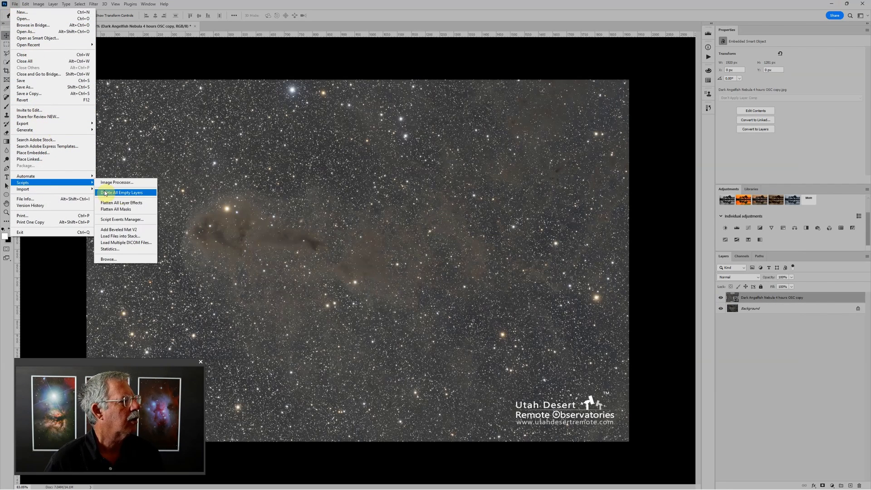
{"action": "left_click", "coordinate": [122, 236]}
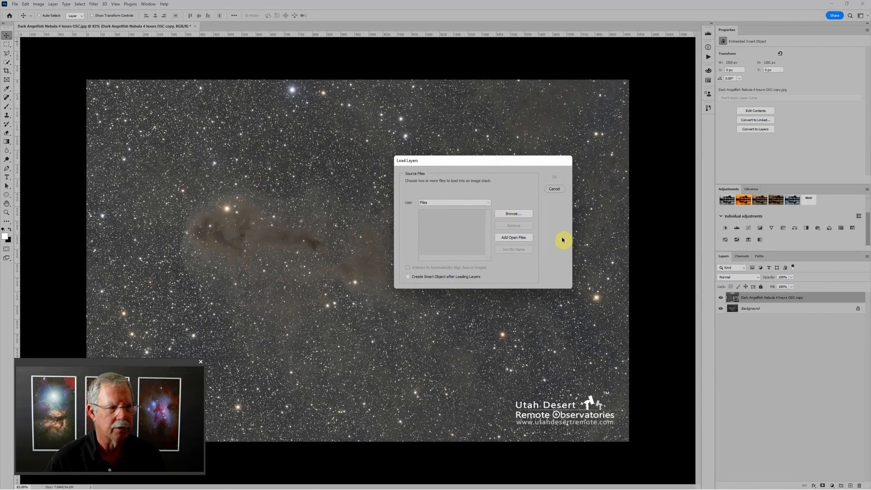
{"action": "left_click", "coordinate": [515, 215]}
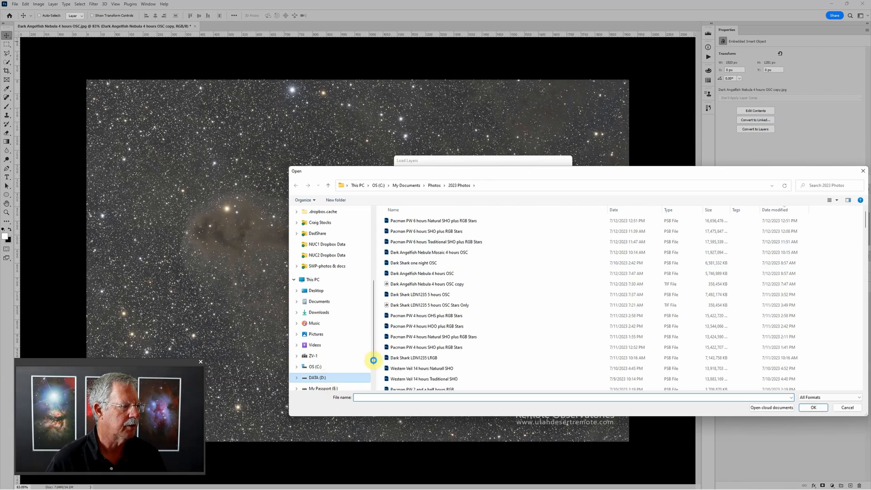
{"action": "left_click", "coordinate": [330, 377]}
{"action": "double_click", "coordinate": [410, 222]}
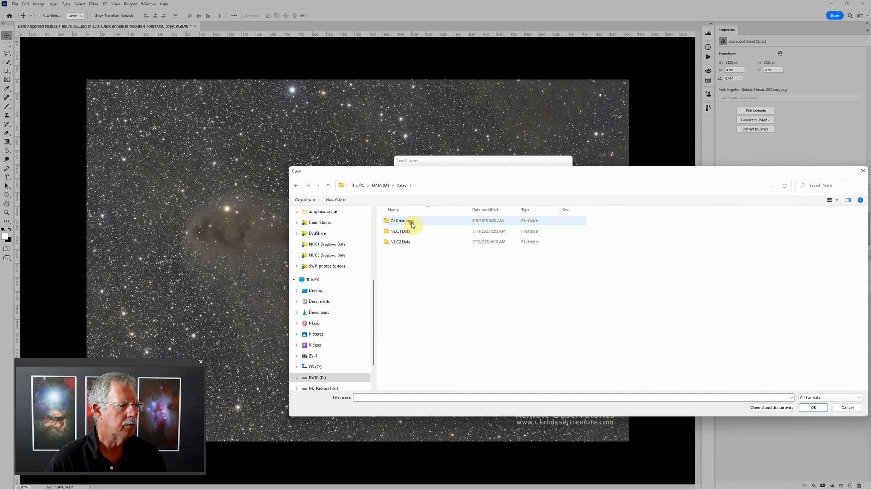
{"action": "double_click", "coordinate": [413, 241]}
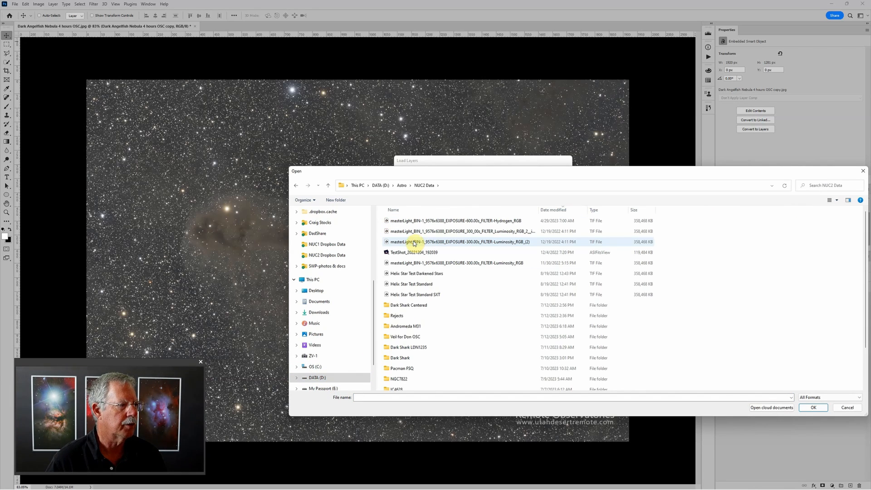
{"action": "double_click", "coordinate": [410, 304]}
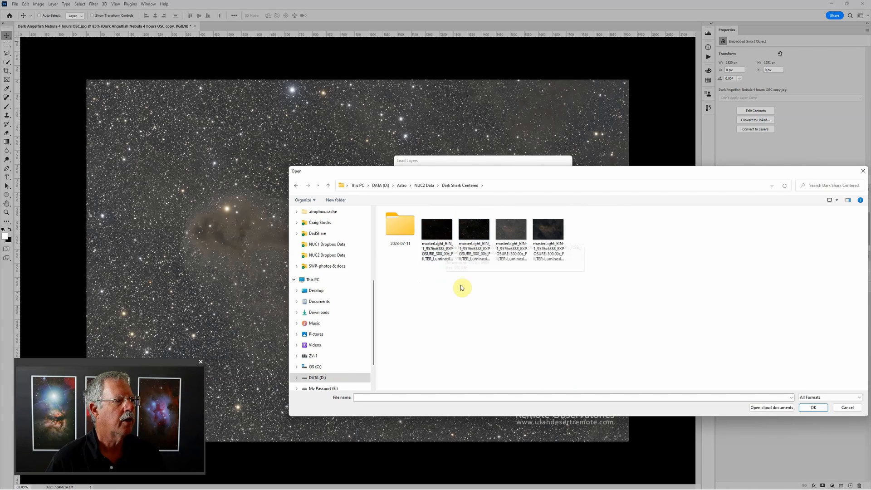
Step: Load all four masterLight images from the folder as layers of one new document
{"action": "left_click", "coordinate": [437, 238]}
{"action": "left_click", "coordinate": [551, 234], "text": "shift"}
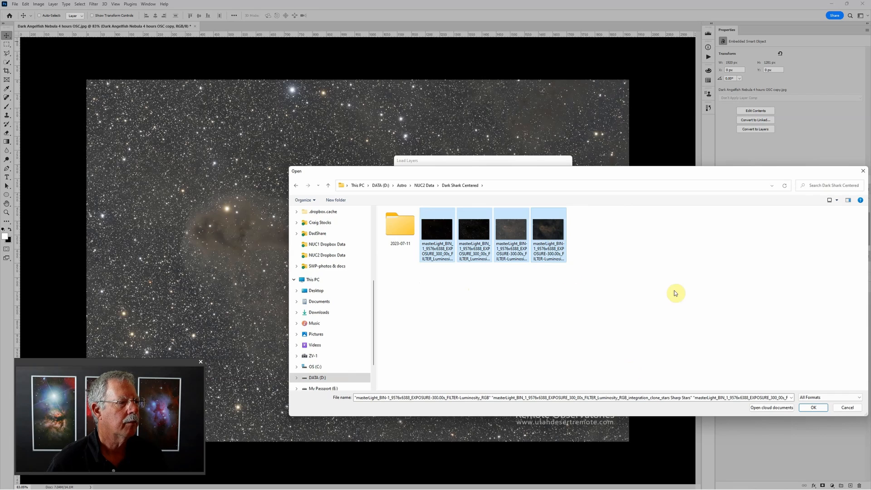
{"action": "left_click", "coordinate": [813, 407]}
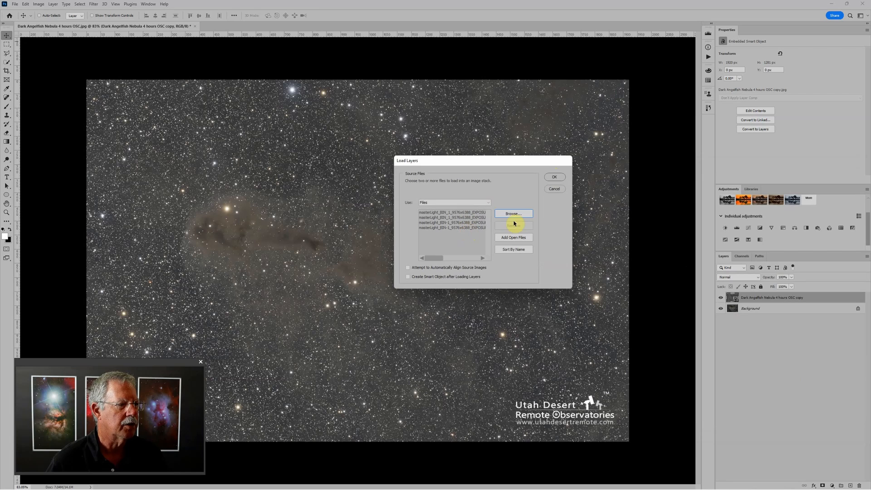
{"action": "left_click", "coordinate": [553, 177]}
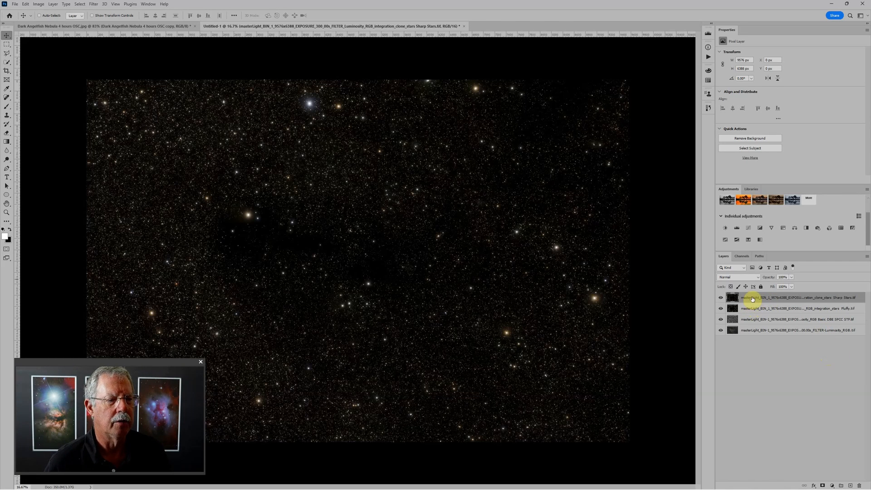
Step: Move the Fluffy stars layer above the Sharp Stars layer and set its blend mode to Lighten
{"action": "left_click", "coordinate": [822, 308]}
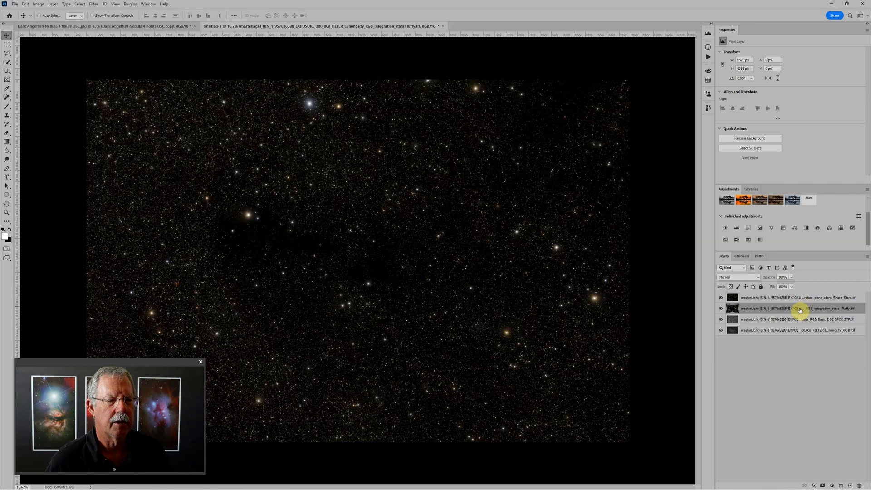
{"action": "left_click_drag", "start_coordinate": [800, 309], "coordinate": [797, 296]}
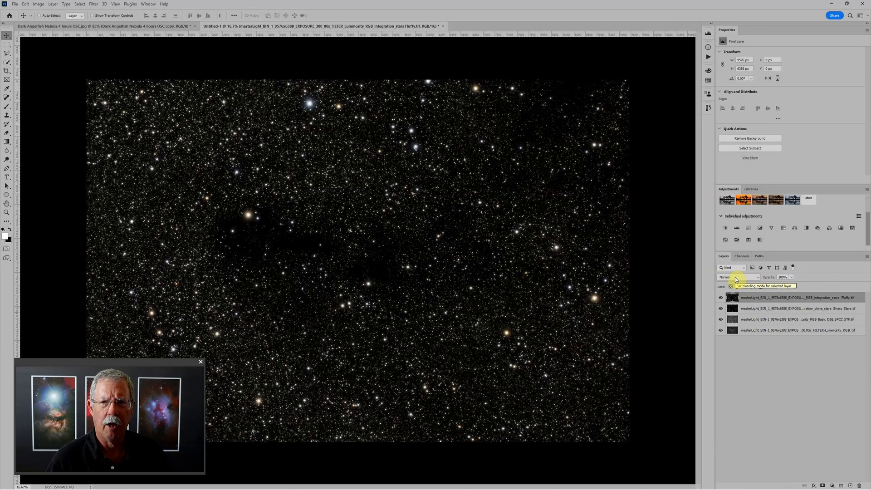
{"action": "left_click", "coordinate": [758, 278]}
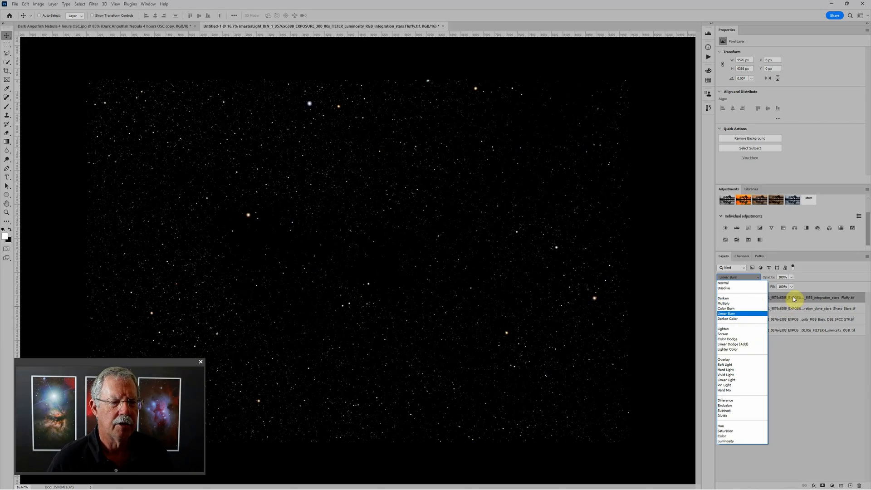
{"action": "left_click", "coordinate": [735, 332]}
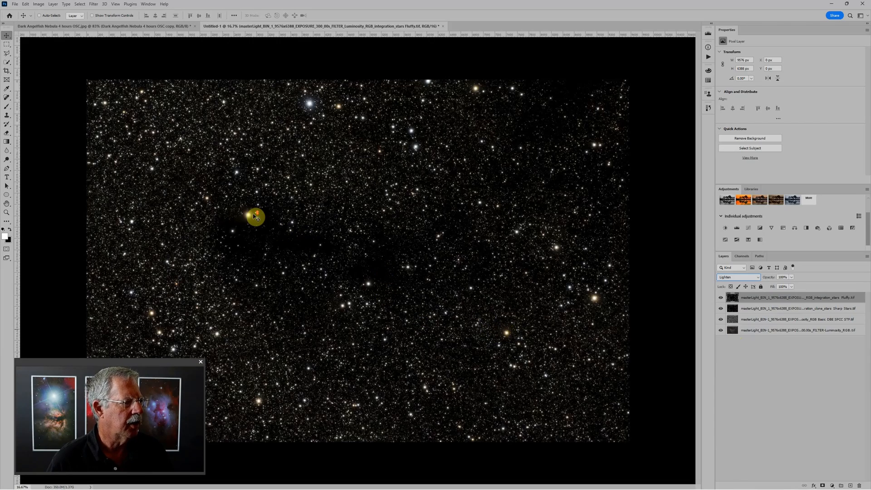
Step: Compare the star field up close with and without the Fluffy stars layer, leaving that layer shown
{"action": "scroll", "coordinate": [404, 253], "scroll_direction": "up", "scroll_amount": 5}
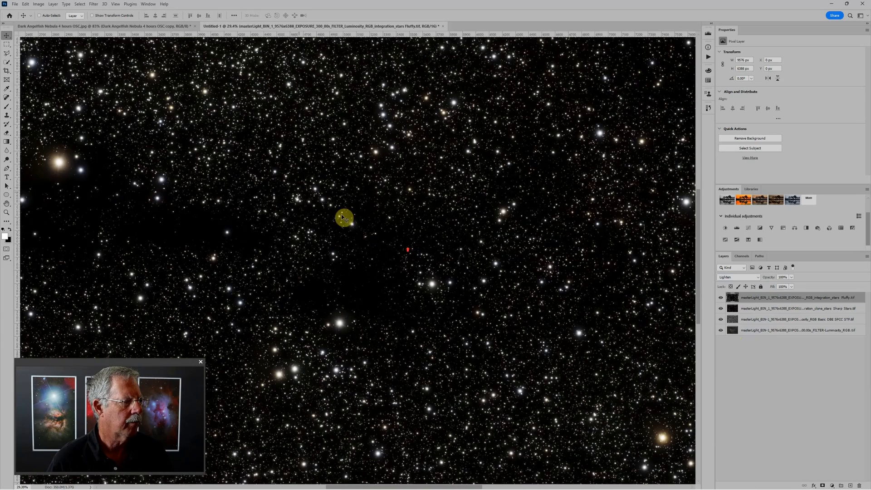
{"action": "left_click_drag", "start_coordinate": [290, 231], "coordinate": [503, 263]}
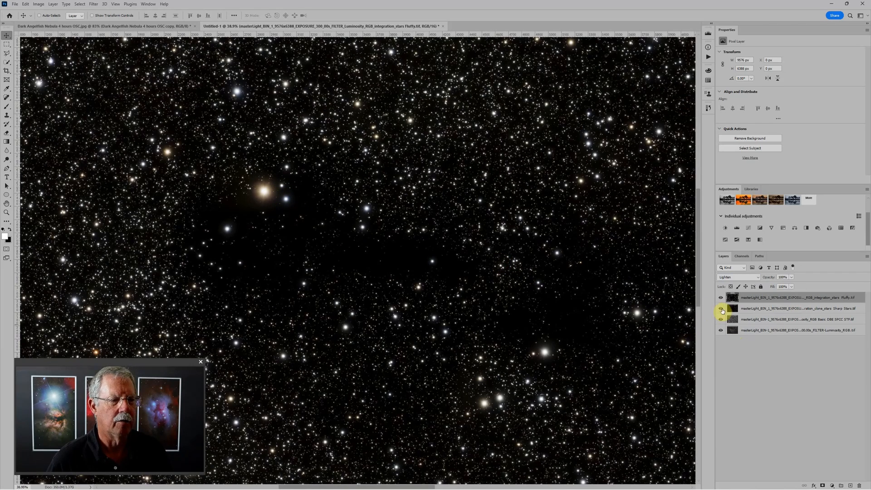
{"action": "left_click", "coordinate": [720, 297]}
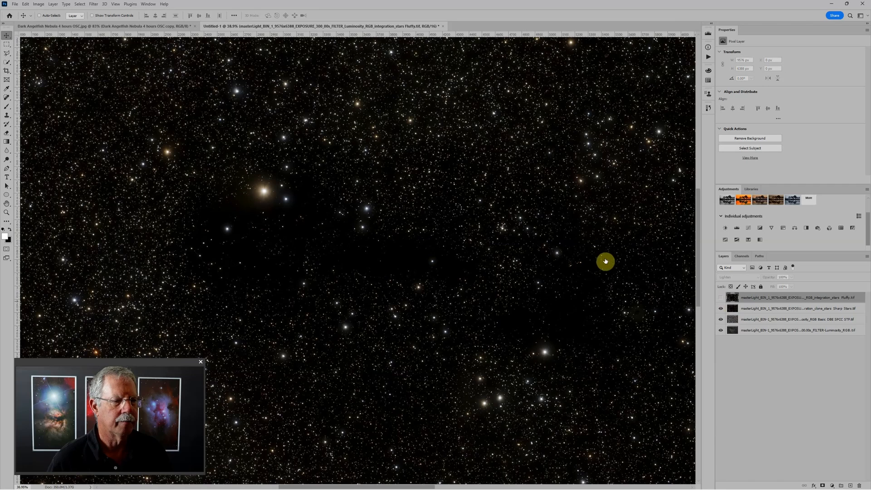
{"action": "left_click", "coordinate": [720, 297]}
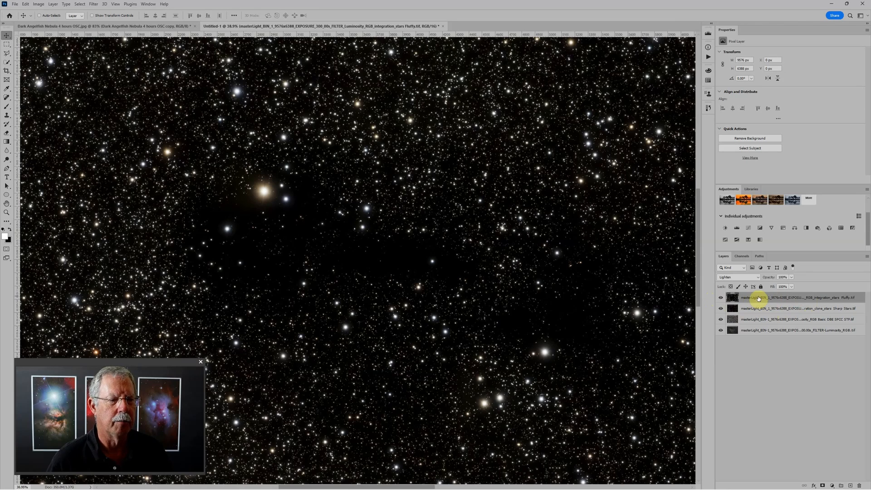
Step: Try several opacities for the Fluffy stars layer, including 47%, 50% and 100%, and settle on 43%
{"action": "left_click", "coordinate": [790, 279]}
{"action": "left_click_drag", "start_coordinate": [791, 284], "coordinate": [809, 289]}
{"action": "left_click", "coordinate": [807, 288]}
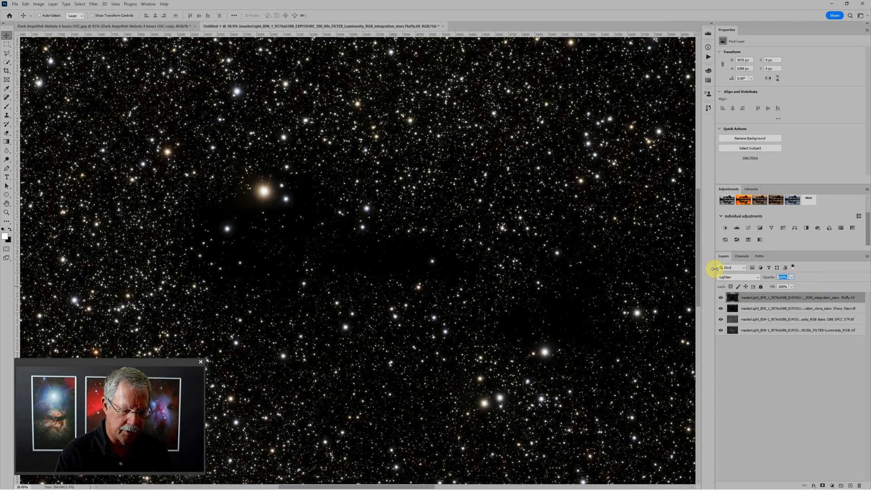
{"action": "type", "text": "47"}
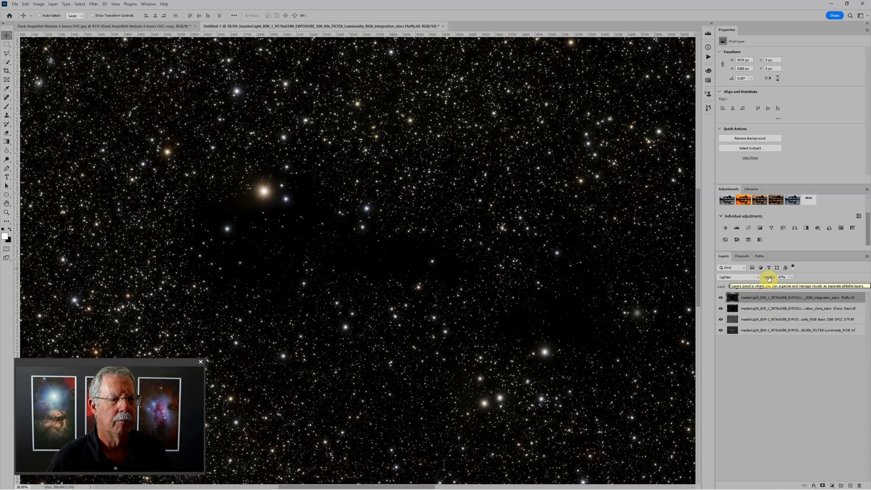
{"action": "mouse_move", "coordinate": [771, 279]}
{"action": "left_mouse_down"}
{"action": "mouse_move", "coordinate": [754, 278]}
{"action": "mouse_move", "coordinate": [796, 278]}
{"action": "mouse_move", "coordinate": [785, 279]}
{"action": "left_mouse_up"}
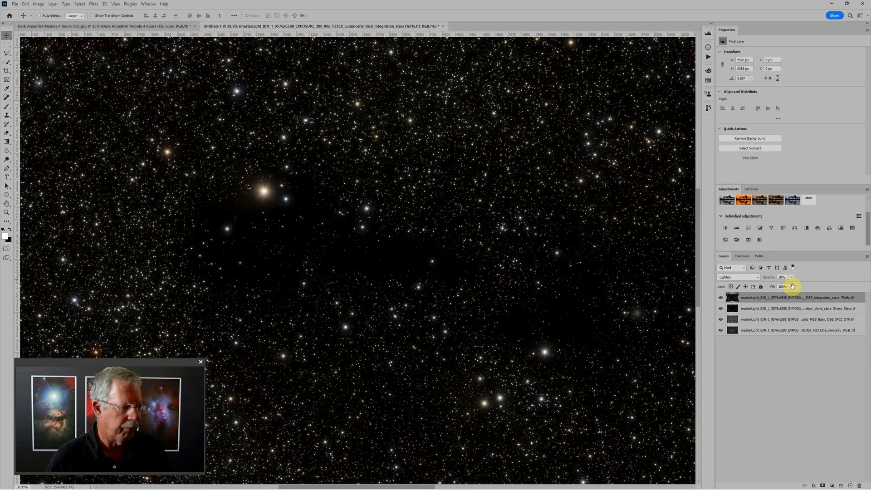
{"action": "key", "text": "5"}
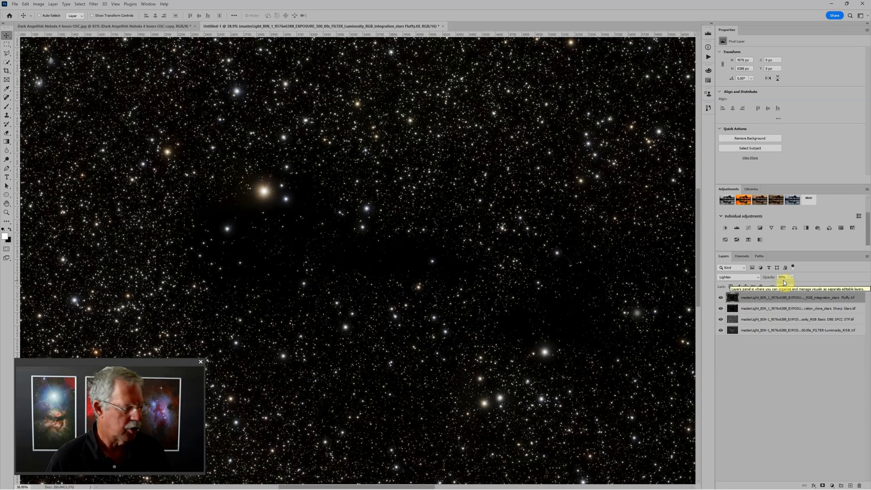
{"action": "key", "text": "2"}
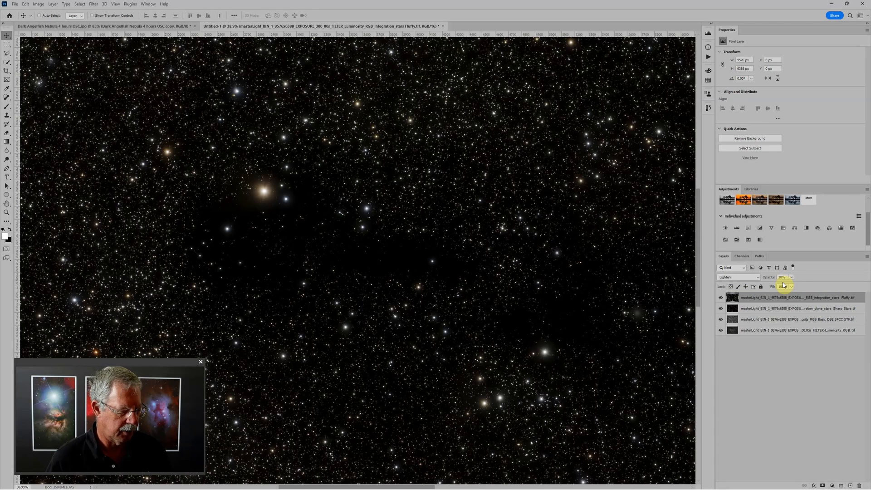
{"action": "key", "text": "0"}
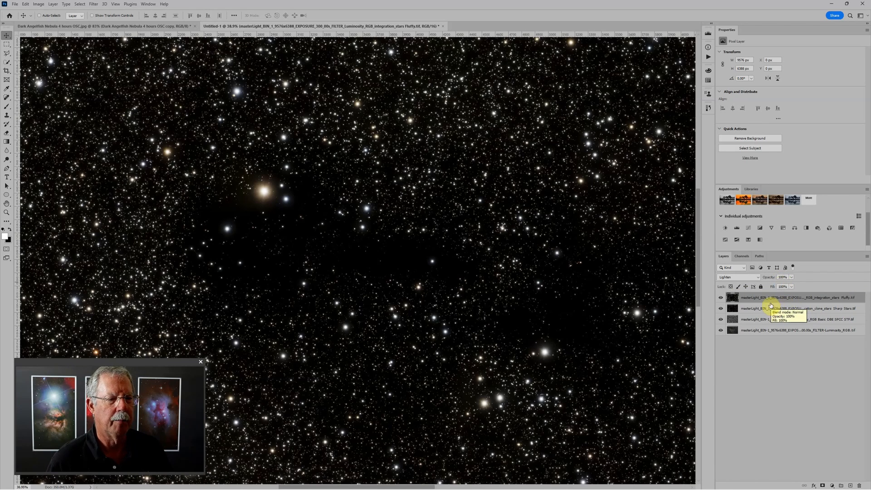
{"action": "left_click_drag", "start_coordinate": [771, 278], "coordinate": [752, 278]}
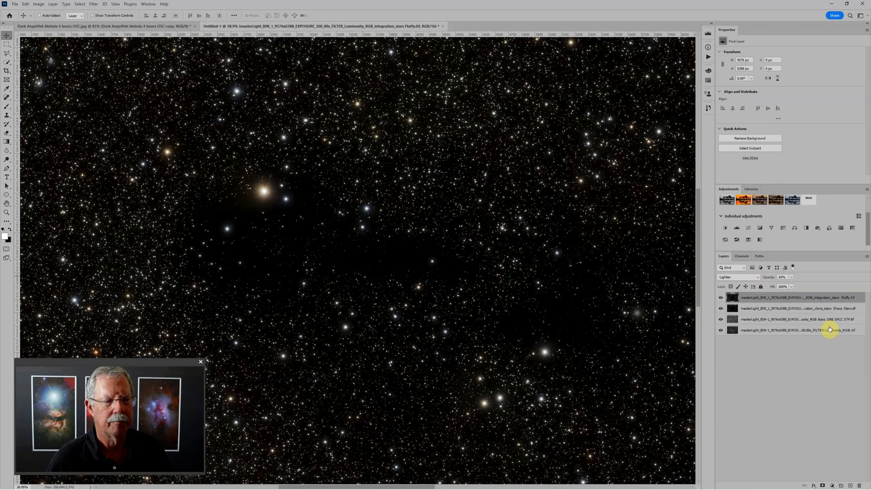
Step: Group the Fluffy and Sharp Stars layers, expand the group and rename it Stars
{"action": "left_click", "coordinate": [792, 310], "text": "shift"}
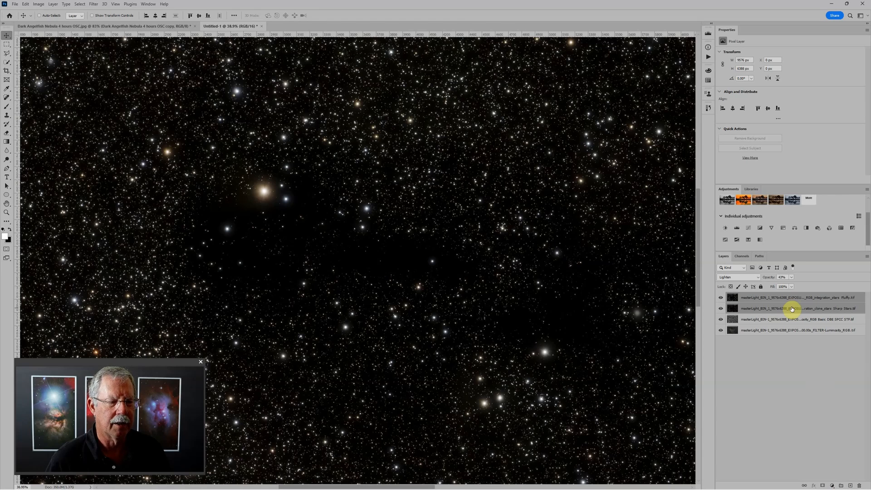
{"action": "key", "text": "ctrl+g"}
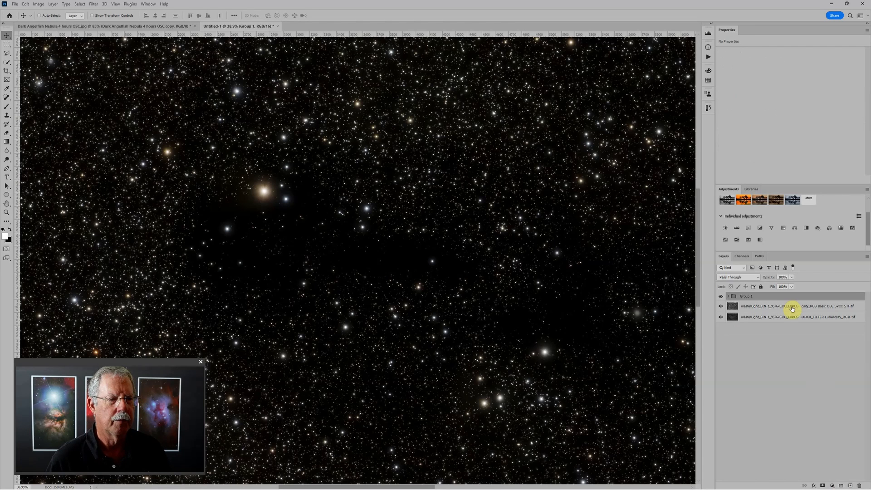
{"action": "left_click", "coordinate": [728, 296]}
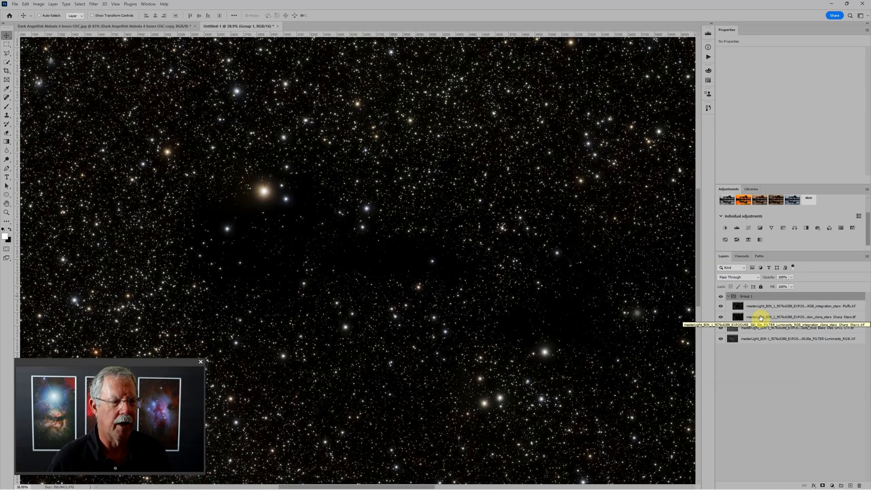
{"action": "double_click", "coordinate": [746, 297]}
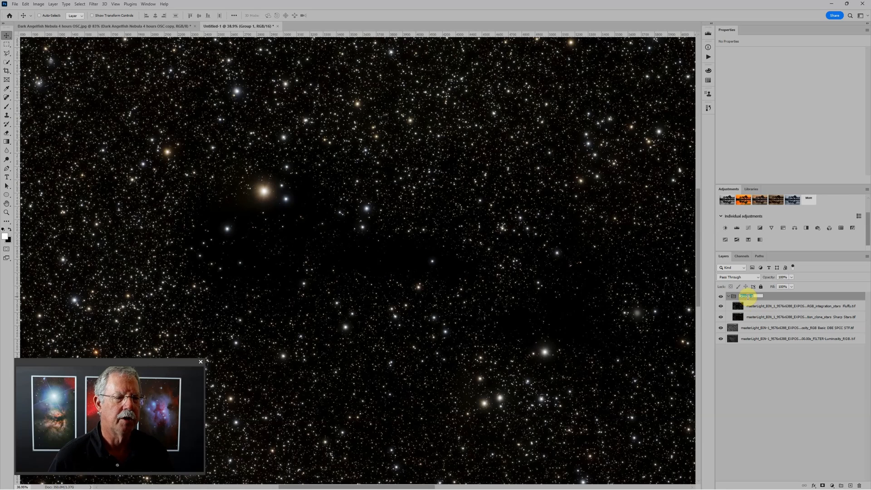
{"action": "type", "text": "Stars"}
{"action": "key", "text": "Return"}
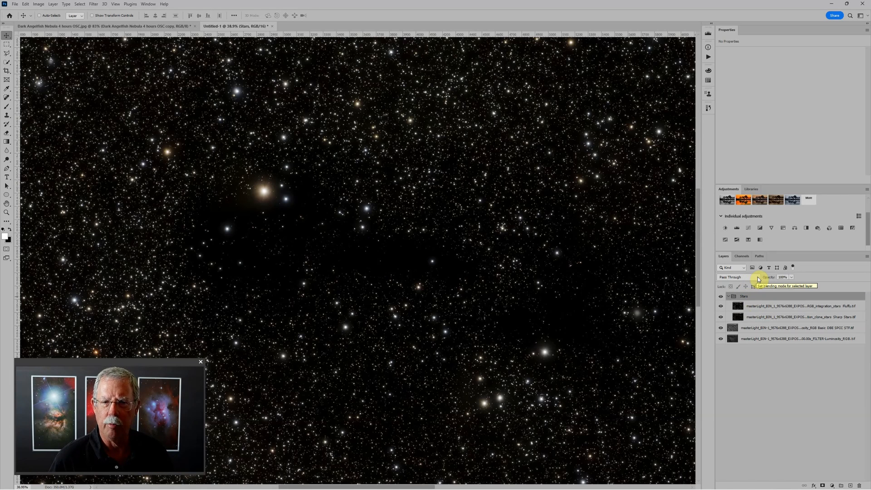
Step: Set the Stars group's blend mode to Screen and collapse the group
{"action": "left_click", "coordinate": [757, 279]}
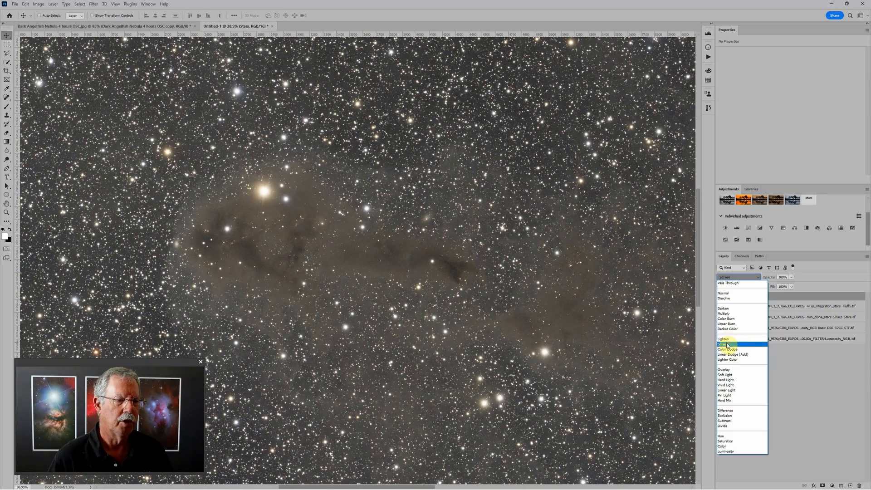
{"action": "left_click", "coordinate": [726, 344]}
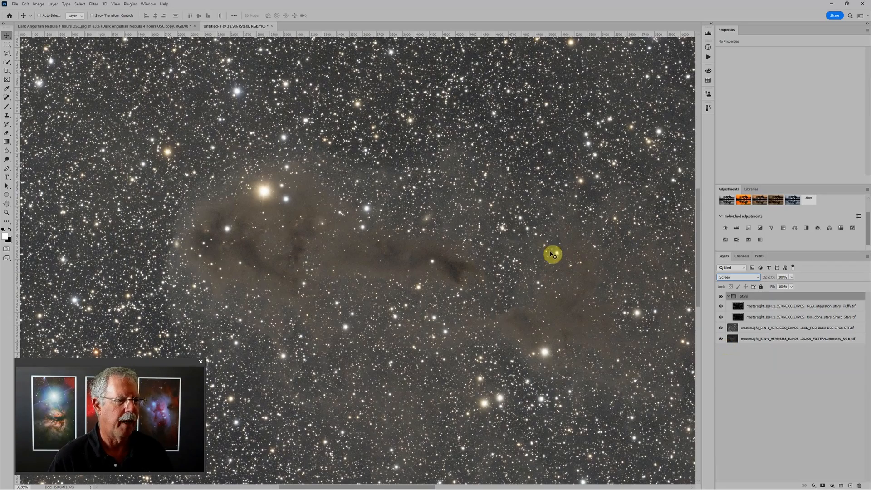
{"action": "scroll", "coordinate": [575, 266], "scroll_direction": "down", "scroll_amount": 5}
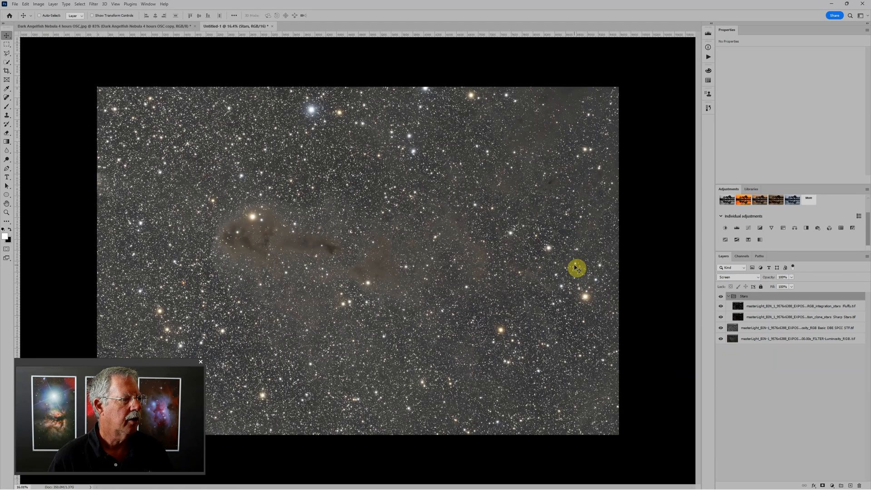
{"action": "scroll", "coordinate": [575, 266], "scroll_direction": "down", "scroll_amount": 1}
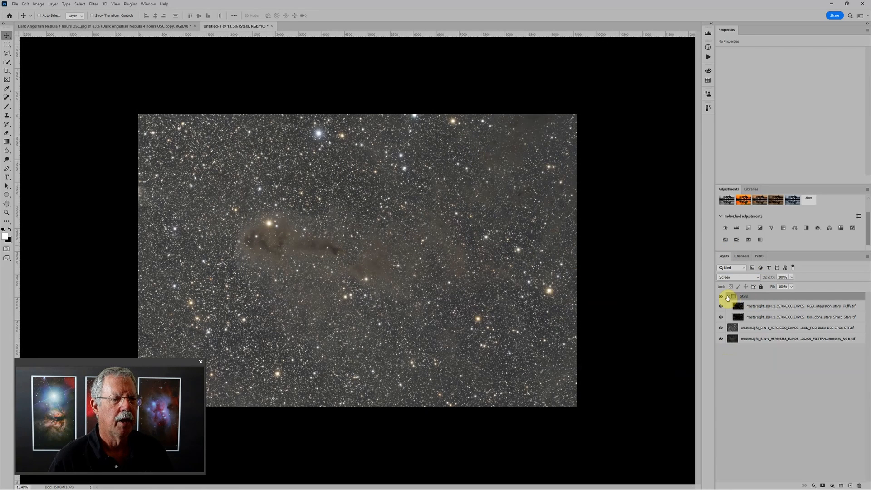
{"action": "left_click", "coordinate": [727, 297]}
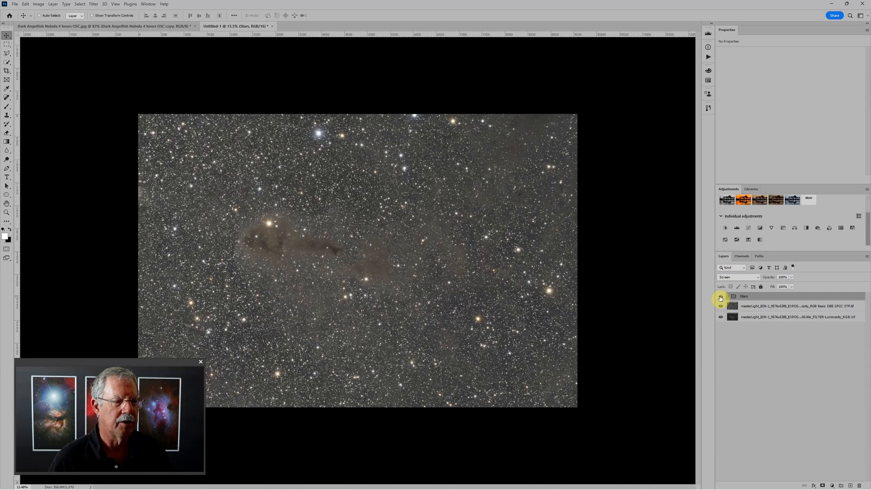
Step: Hide the Stars group, move the RGB Basic DBE SPCC STF layer above it, and hide that layer too
{"action": "left_click", "coordinate": [720, 297]}
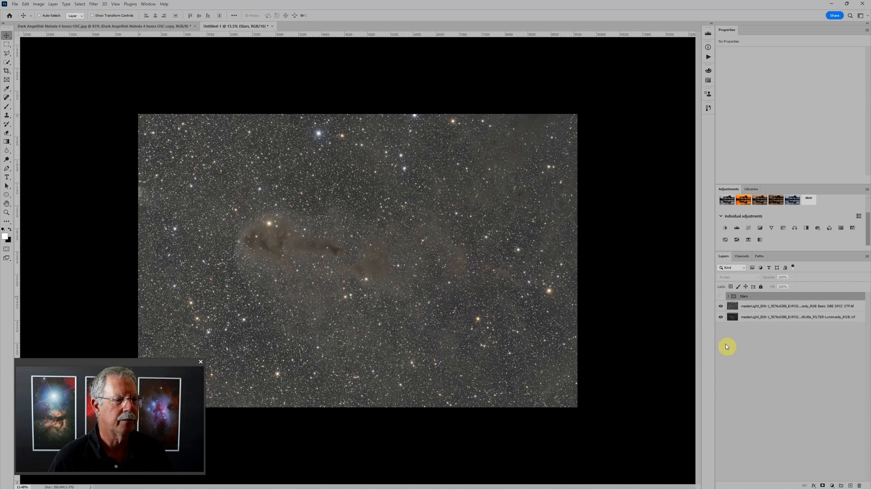
{"action": "left_click", "coordinate": [746, 308]}
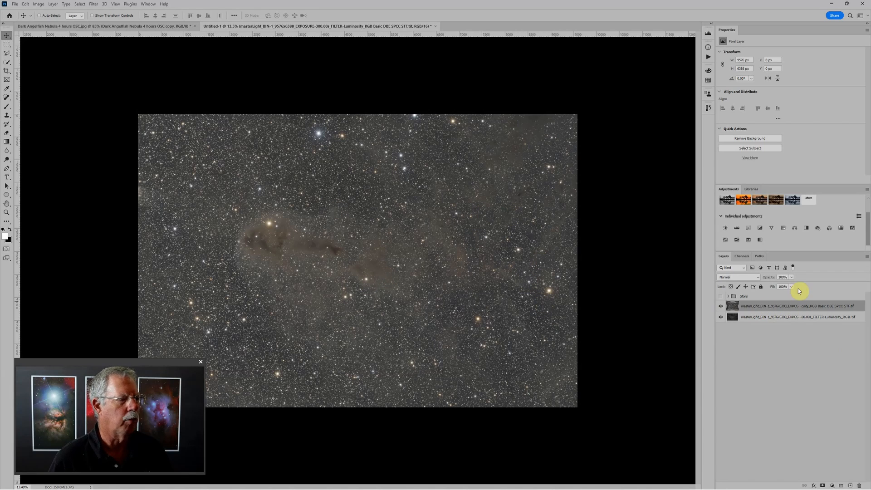
{"action": "left_click_drag", "start_coordinate": [777, 307], "coordinate": [778, 293]}
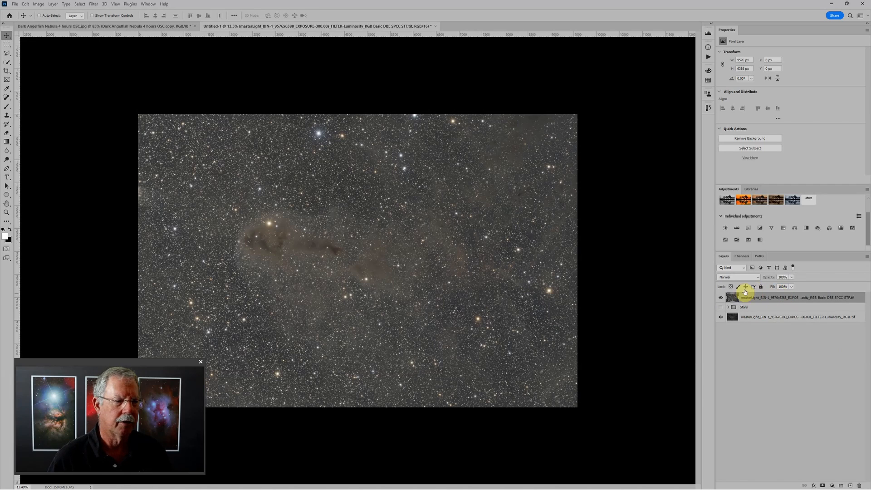
{"action": "left_click", "coordinate": [720, 297]}
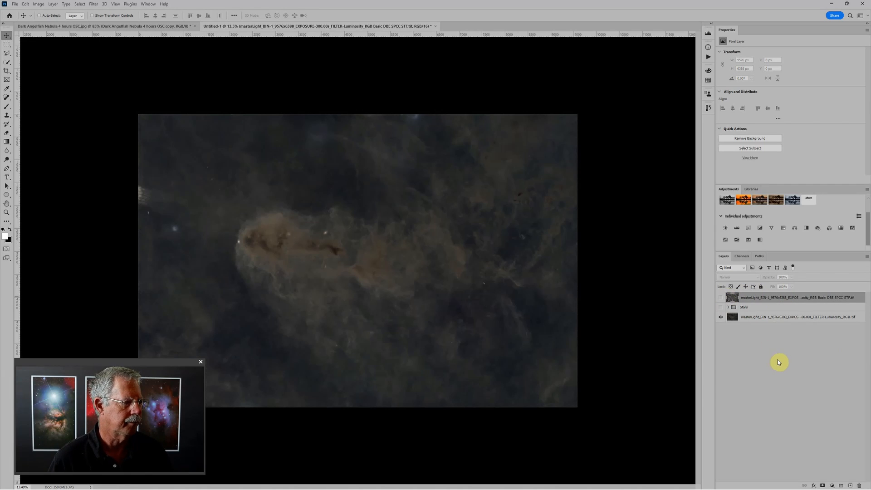
Step: With the starless Luminosity_RGB layer selected, compare the nebula with and without the Stars group and the RGB Basic layer, leaving both hidden
{"action": "left_click", "coordinate": [773, 318]}
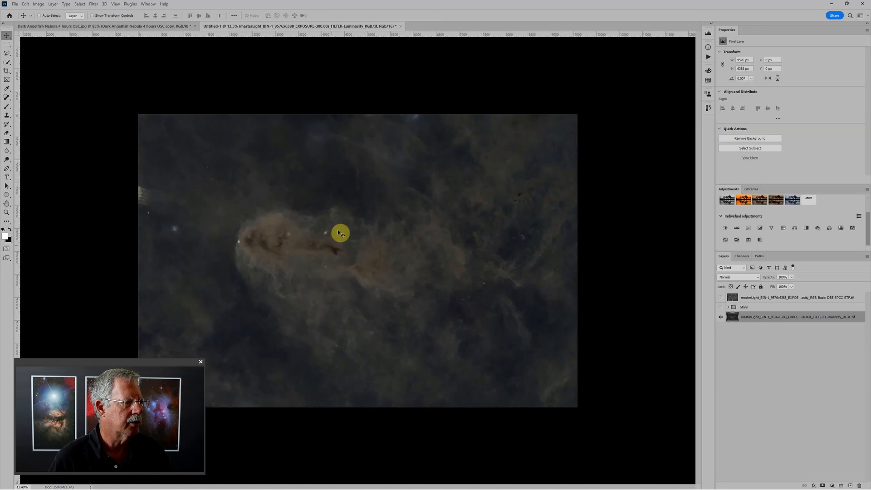
{"action": "scroll", "coordinate": [335, 240], "scroll_direction": "up", "scroll_amount": 1}
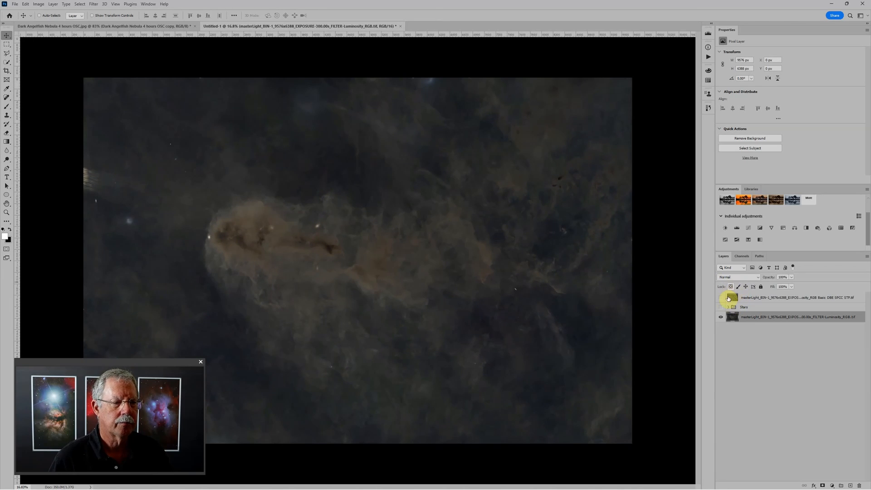
{"action": "left_click", "coordinate": [720, 308]}
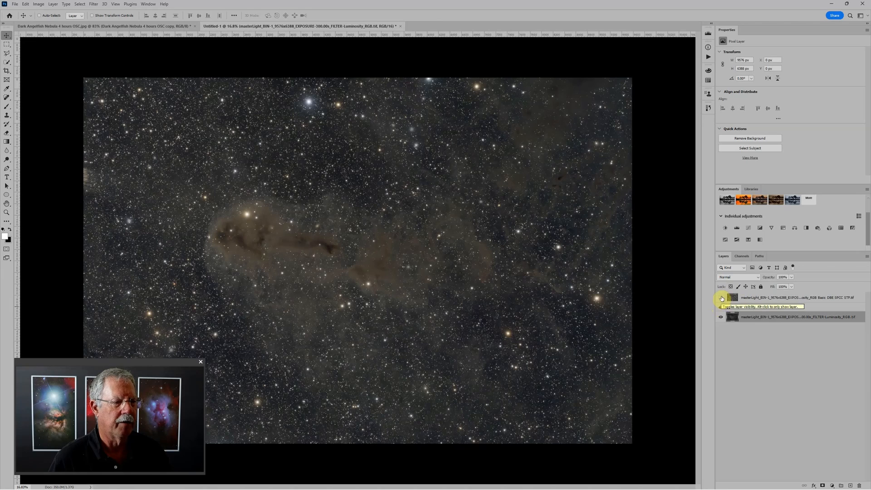
{"action": "left_click", "coordinate": [721, 297]}
{"action": "left_click", "coordinate": [722, 298]}
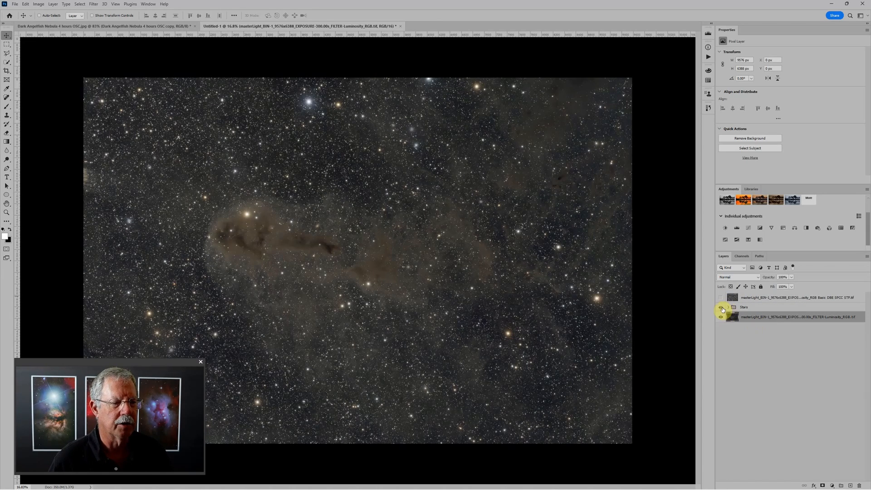
{"action": "left_click", "coordinate": [721, 307]}
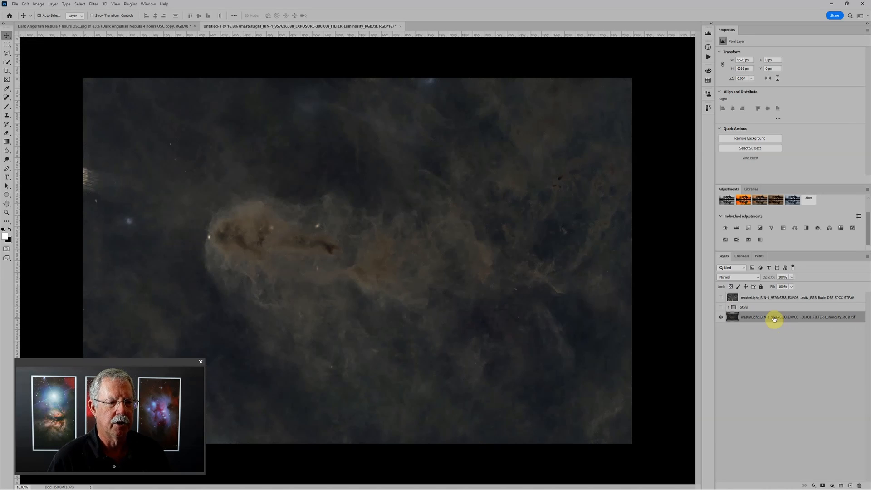
Step: Group the starless Luminosity_RGB layer and name the group RGB
{"action": "key", "text": "ctrl+g"}
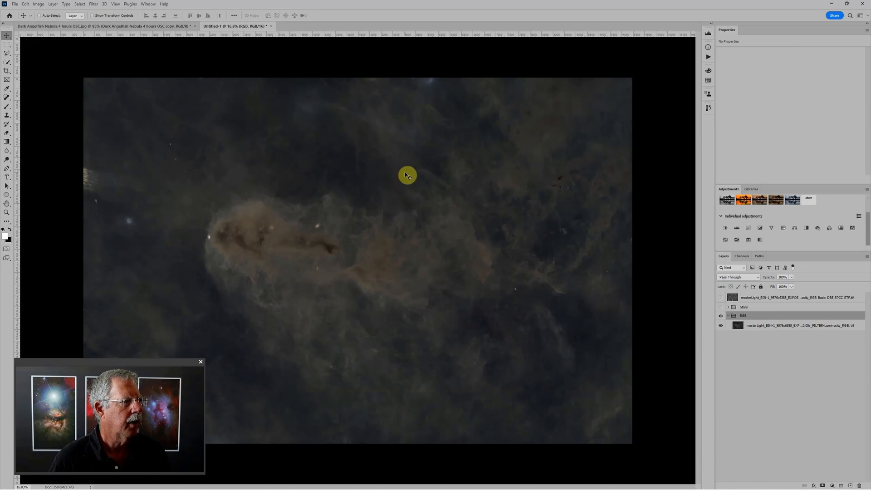
Step: Examine the starless image up close for leftover star artifacts, from the nebula's dark lane and head to the streaks at the image's left edge
{"action": "scroll", "coordinate": [327, 247], "scroll_direction": "up", "scroll_amount": 5}
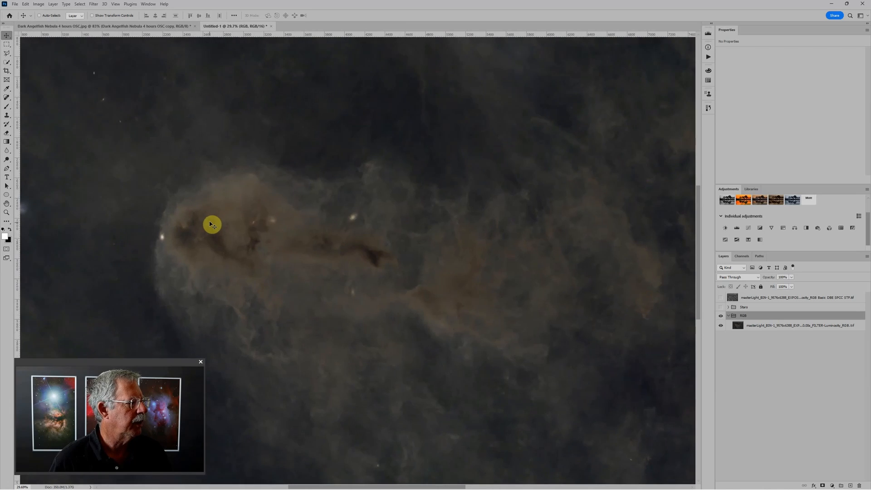
{"action": "scroll", "coordinate": [267, 233], "scroll_direction": "up", "scroll_amount": 1}
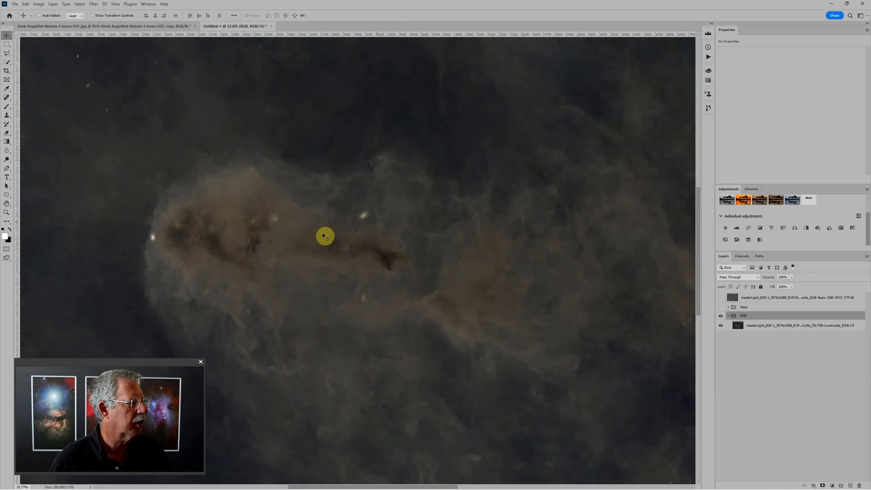
{"action": "scroll", "coordinate": [324, 235], "scroll_direction": "up", "scroll_amount": 4}
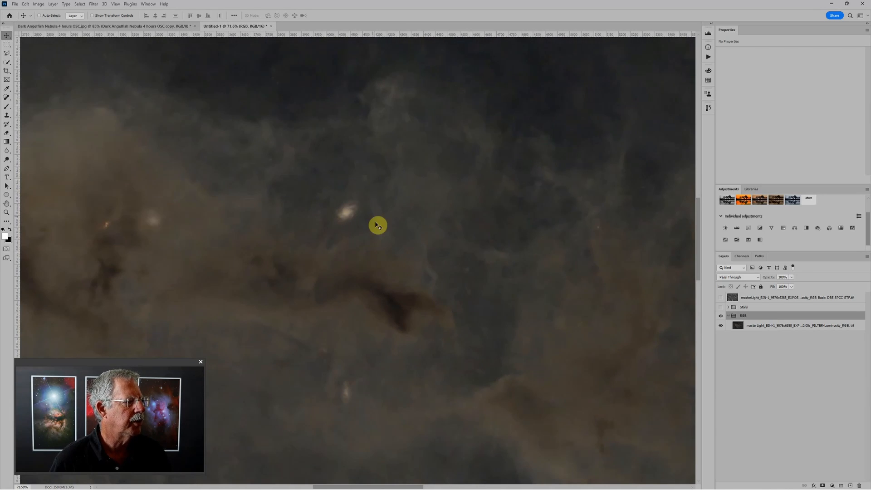
{"action": "left_click_drag", "start_coordinate": [348, 339], "coordinate": [668, 277]}
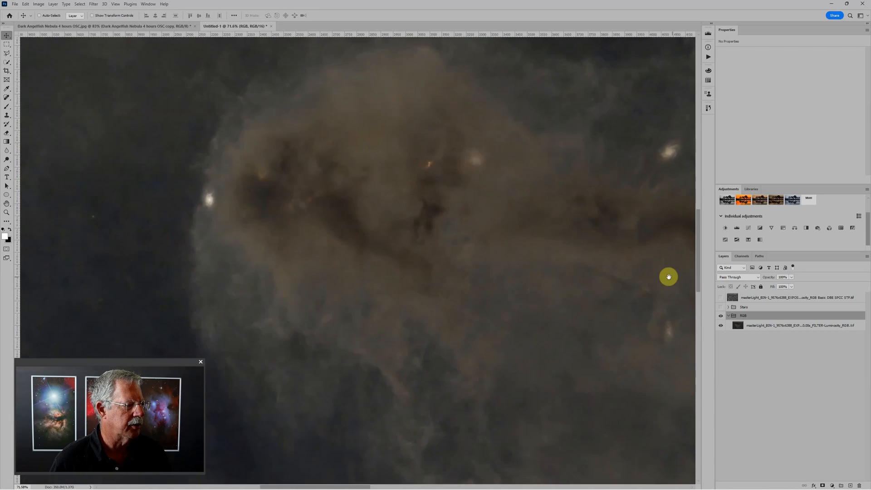
{"action": "left_click_drag", "start_coordinate": [361, 252], "coordinate": [559, 322]}
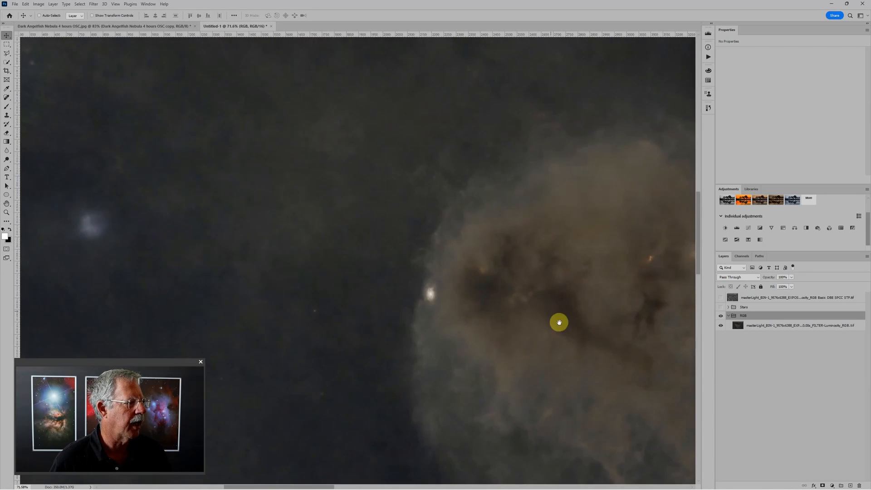
{"action": "left_click_drag", "start_coordinate": [254, 185], "coordinate": [450, 177]}
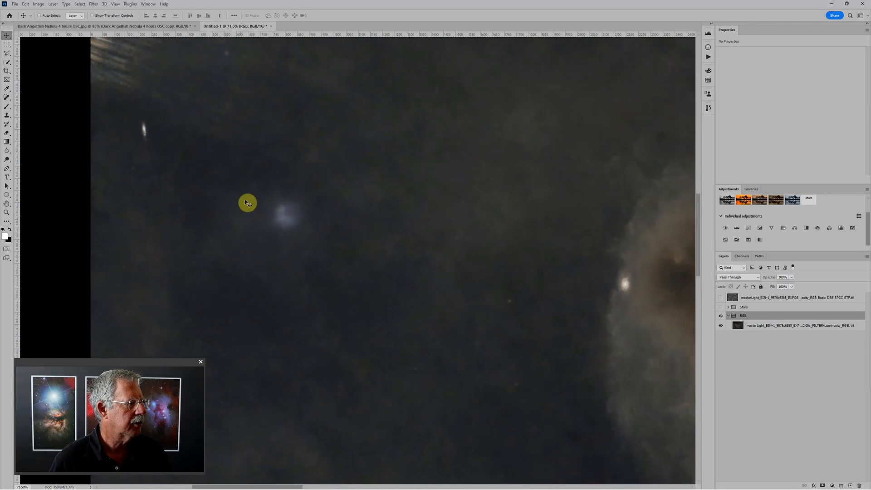
{"action": "scroll", "coordinate": [281, 210], "scroll_direction": "up", "scroll_amount": 3}
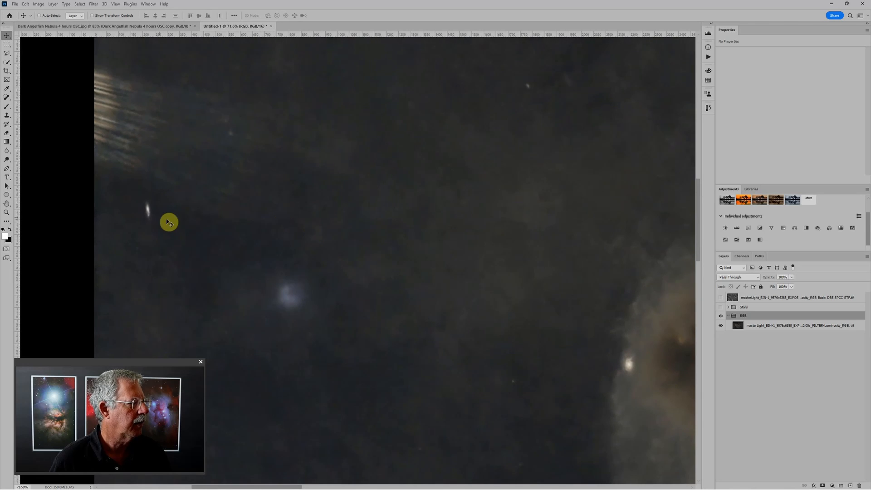
{"action": "scroll", "coordinate": [198, 240], "scroll_direction": "up", "scroll_amount": 3}
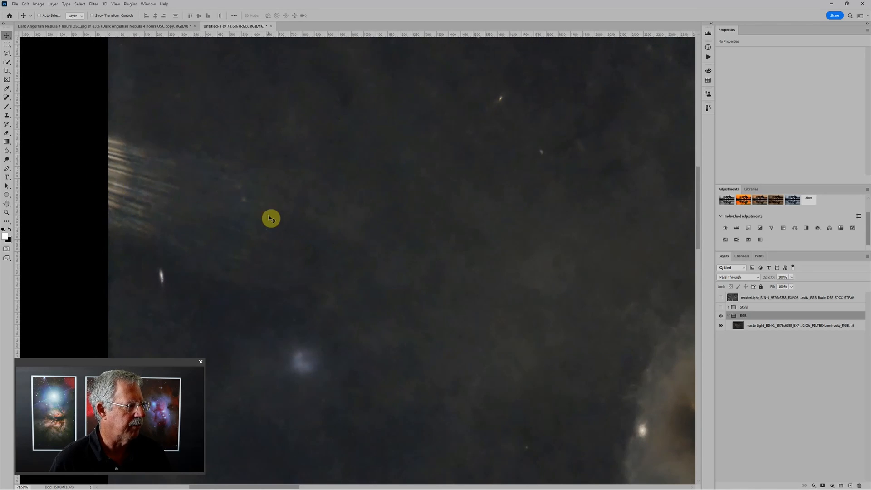
{"action": "scroll", "coordinate": [313, 345], "scroll_direction": "down", "scroll_amount": 5}
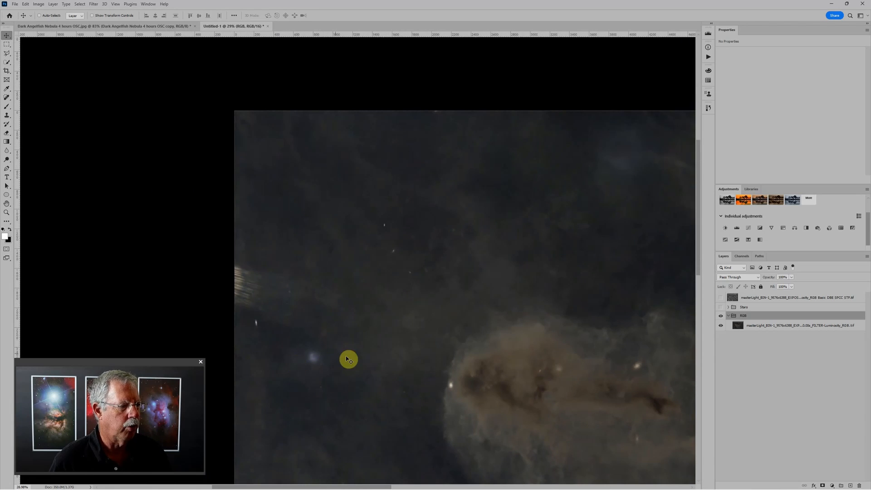
Step: Erase the soft blue star glow left of the nebula's head on the starless layer, using the Remove tool at brush size 500
{"action": "left_click", "coordinate": [739, 324]}
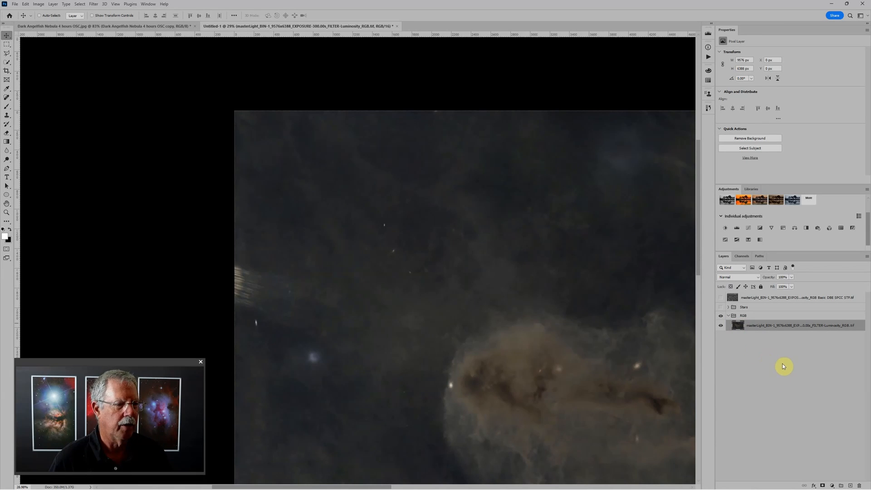
{"action": "left_click", "coordinate": [7, 99]}
{"action": "right_click", "coordinate": [7, 99]}
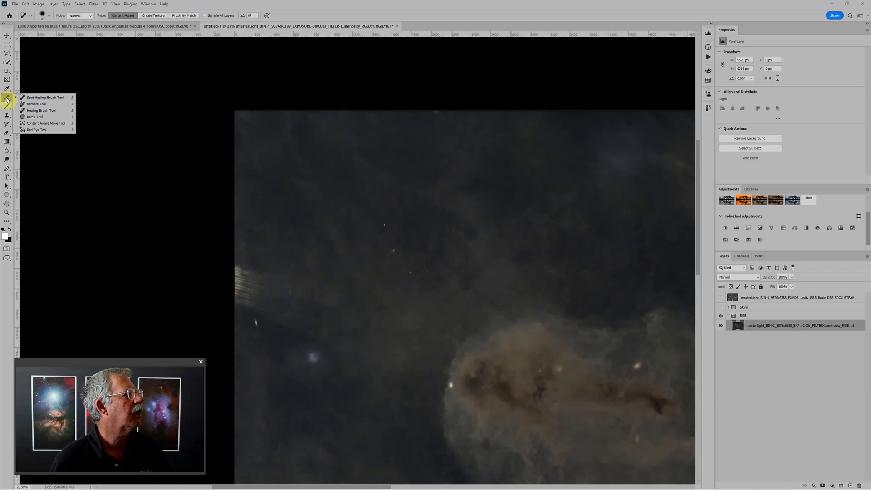
{"action": "left_click", "coordinate": [39, 104]}
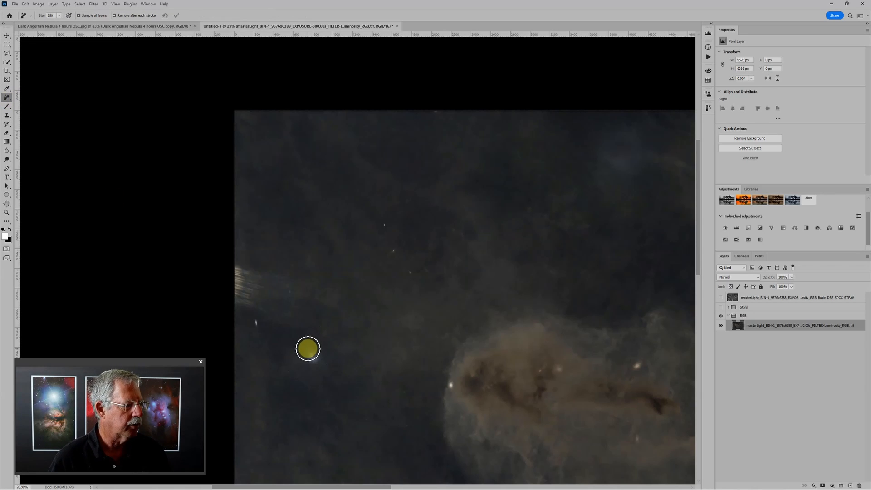
{"action": "key", "text": "bracketleft"}
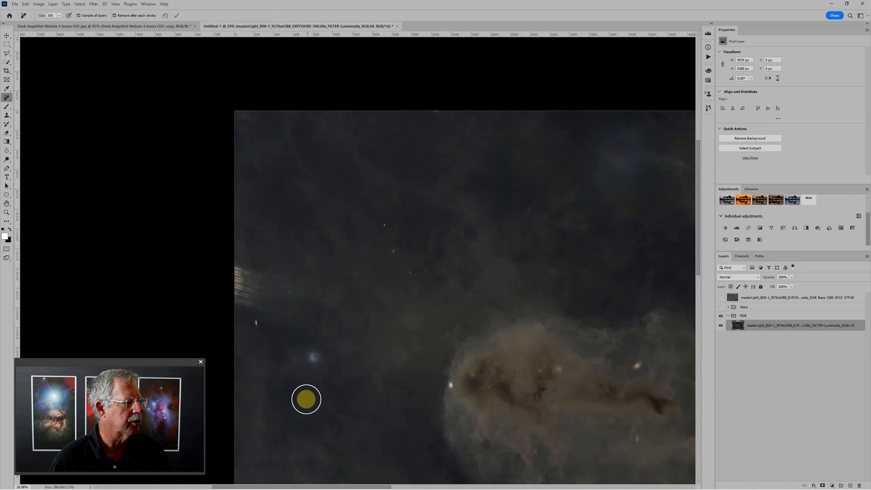
{"action": "key", "text": "bracketright"}
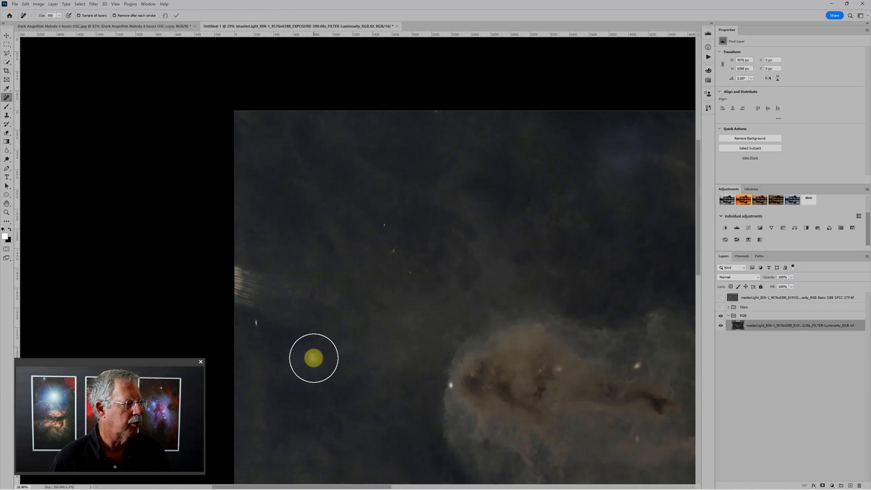
{"action": "mouse_move", "coordinate": [314, 357]}
{"action": "left_mouse_down"}
{"action": "mouse_move", "coordinate": [297, 357]}
{"action": "mouse_move", "coordinate": [317, 358]}
{"action": "left_mouse_up"}
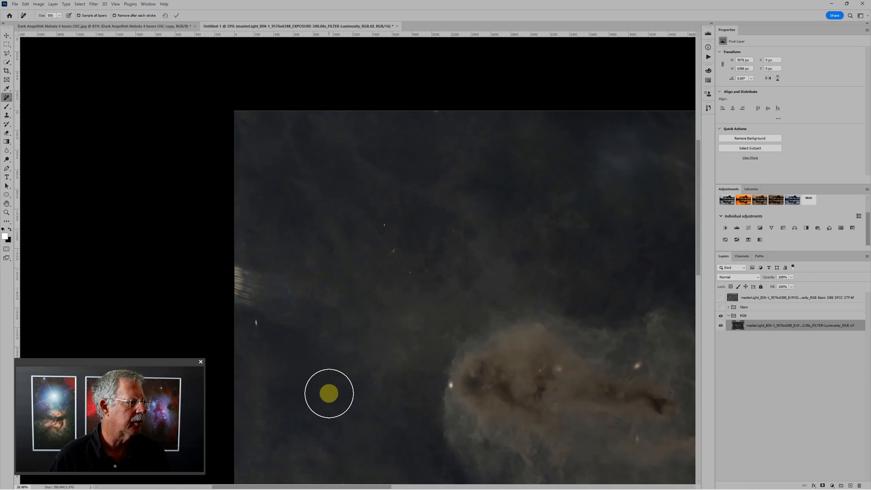
Step: Add a new layer above the starless layer in the RGB group and remove the bright streaks at the image's left edge on it
{"action": "scroll", "coordinate": [338, 401], "scroll_direction": "down", "scroll_amount": 1}
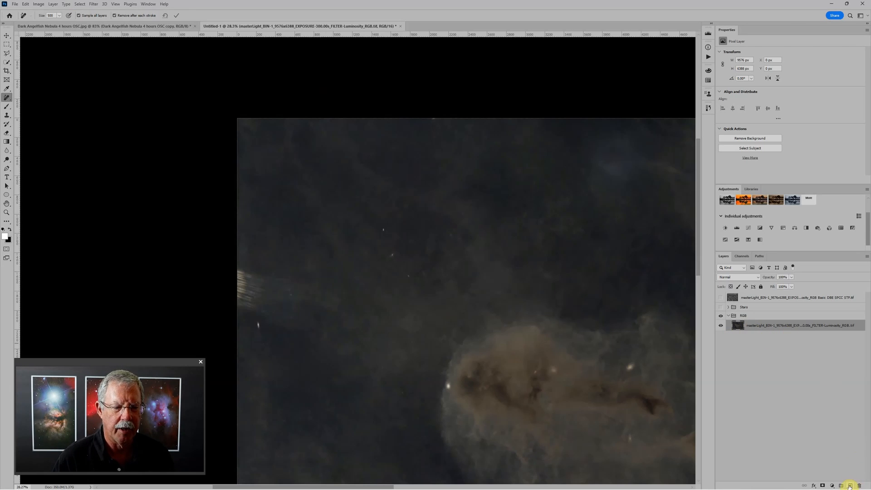
{"action": "left_click", "coordinate": [849, 486]}
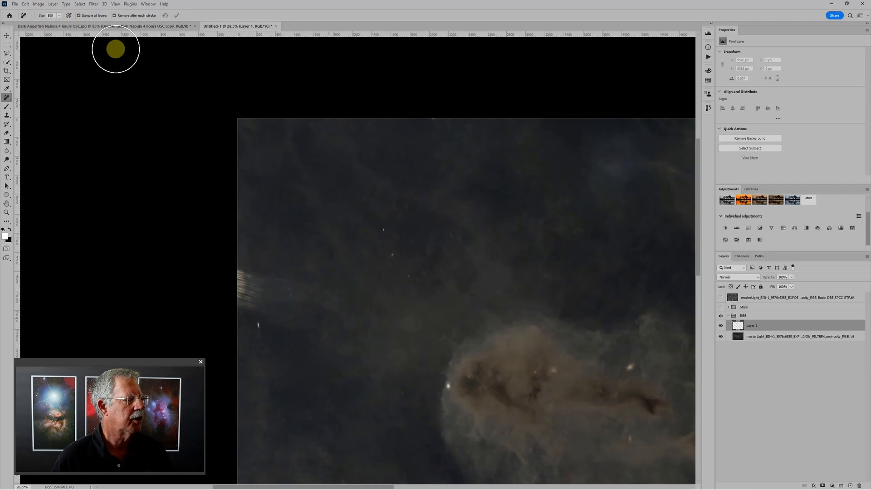
{"action": "mouse_move", "coordinate": [324, 315]}
{"action": "left_mouse_down"}
{"action": "mouse_move", "coordinate": [299, 297]}
{"action": "mouse_move", "coordinate": [242, 281]}
{"action": "mouse_move", "coordinate": [288, 304]}
{"action": "mouse_move", "coordinate": [293, 287]}
{"action": "left_mouse_up"}
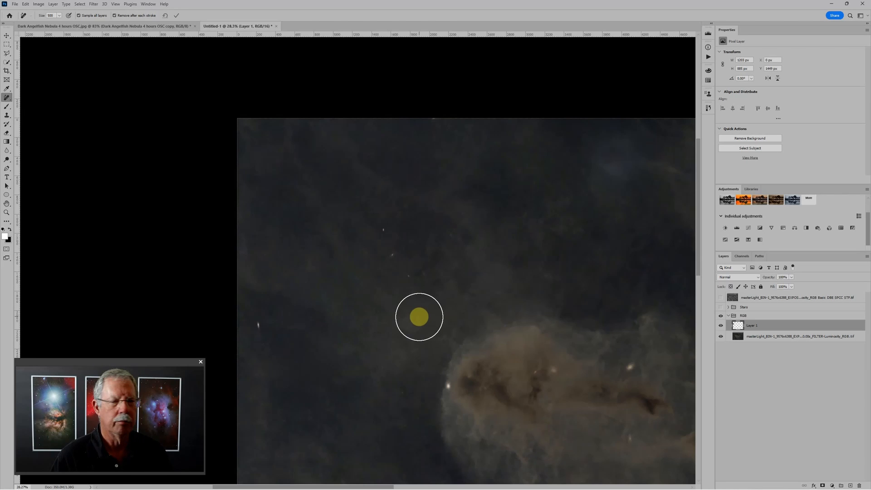
Step: Compare the image with and without the retouching layer, leaving it shown, and view the whole frame
{"action": "left_click", "coordinate": [723, 325]}
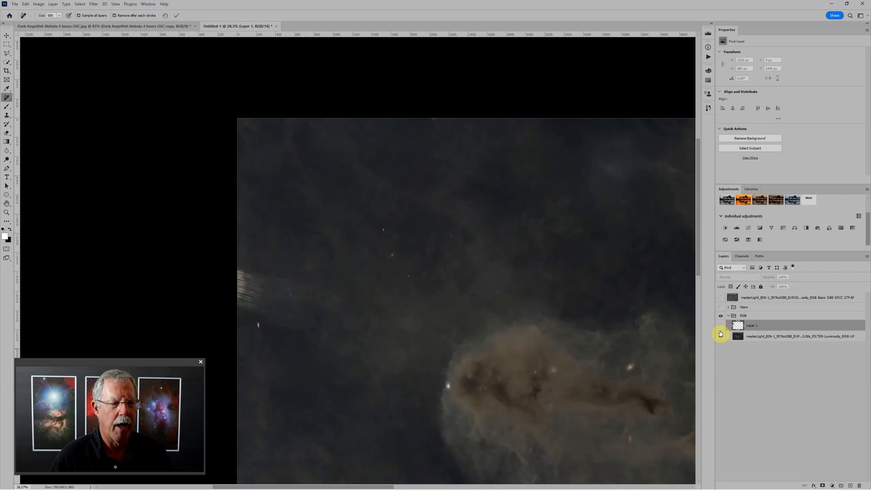
{"action": "left_click", "coordinate": [721, 326]}
{"action": "scroll", "coordinate": [363, 362], "scroll_direction": "down", "scroll_amount": 4}
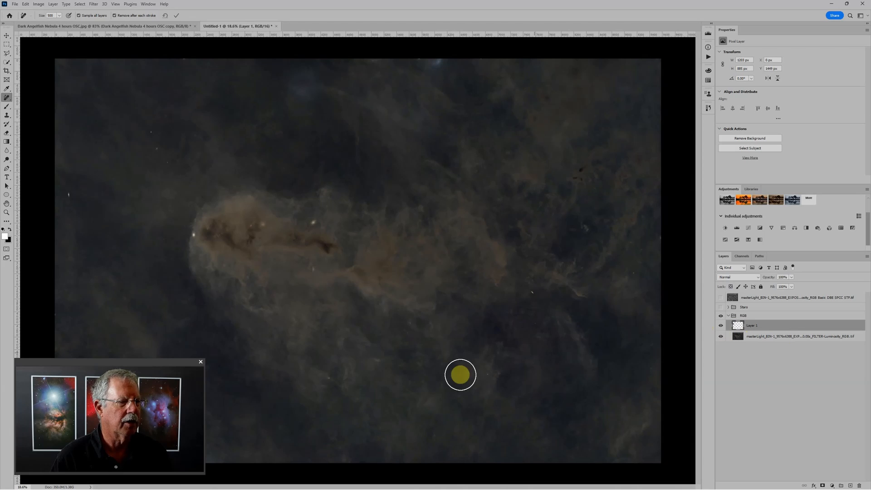
Step: Show the Stars group briefly to check which stars lie over the blue glows near the image's upper edge, and hide it again
{"action": "scroll", "coordinate": [307, 352], "scroll_direction": "down", "scroll_amount": 3}
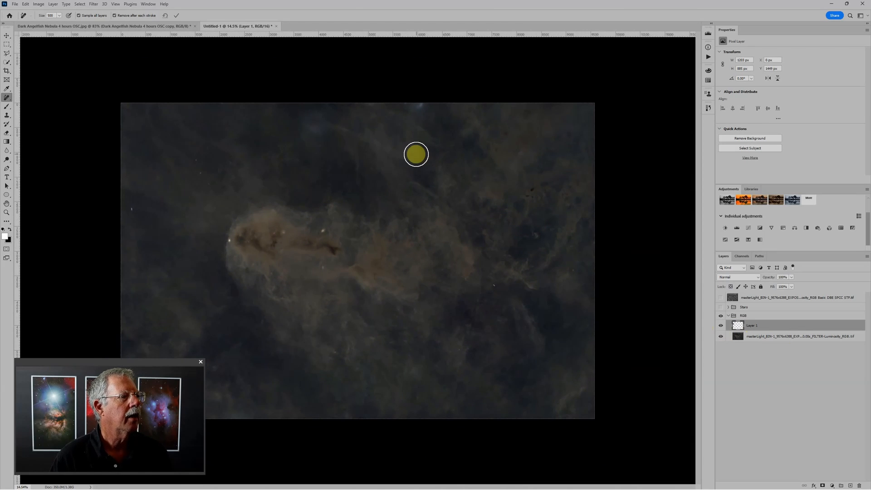
{"action": "scroll", "coordinate": [317, 127], "scroll_direction": "up", "scroll_amount": 3}
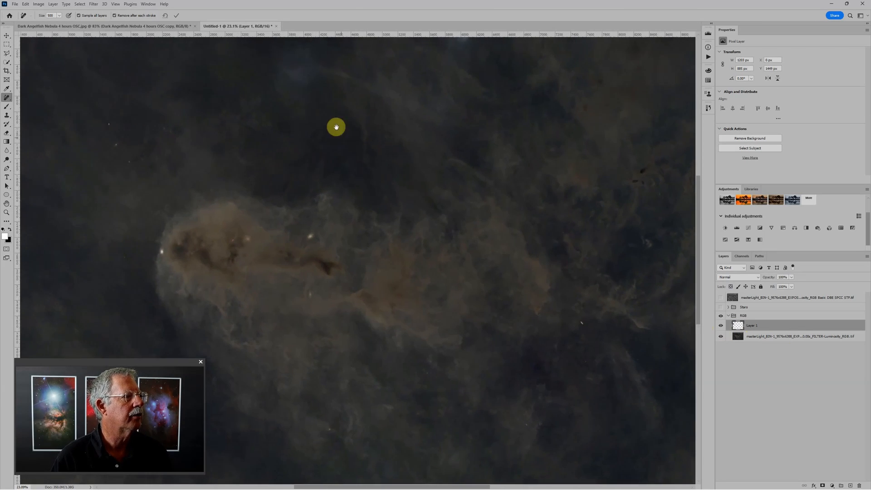
{"action": "scroll", "coordinate": [425, 270], "scroll_direction": "up", "scroll_amount": 2}
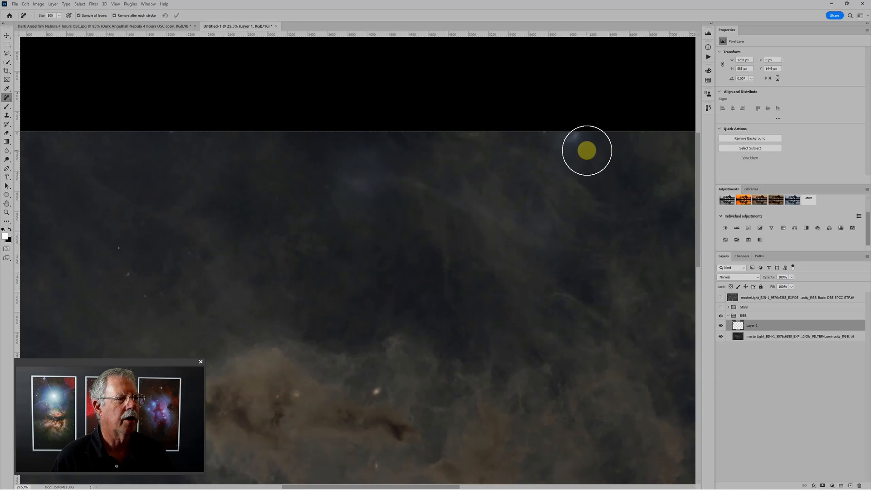
{"action": "left_click", "coordinate": [721, 307]}
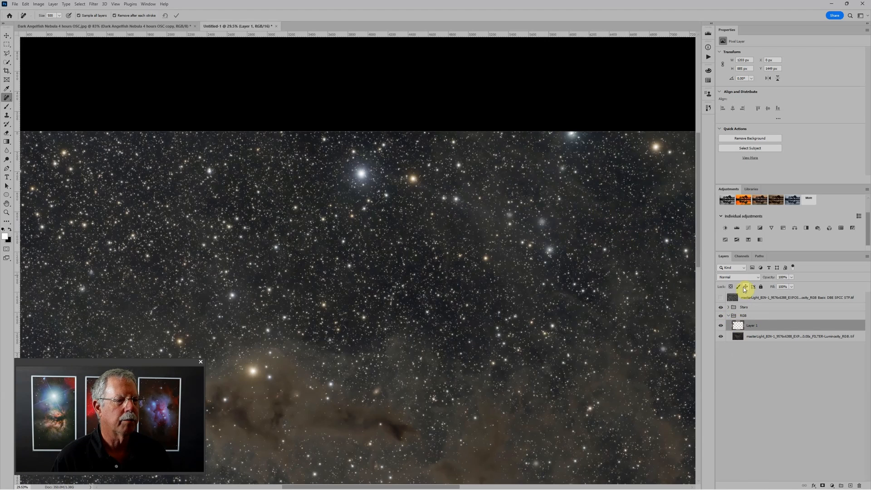
{"action": "left_click", "coordinate": [720, 307]}
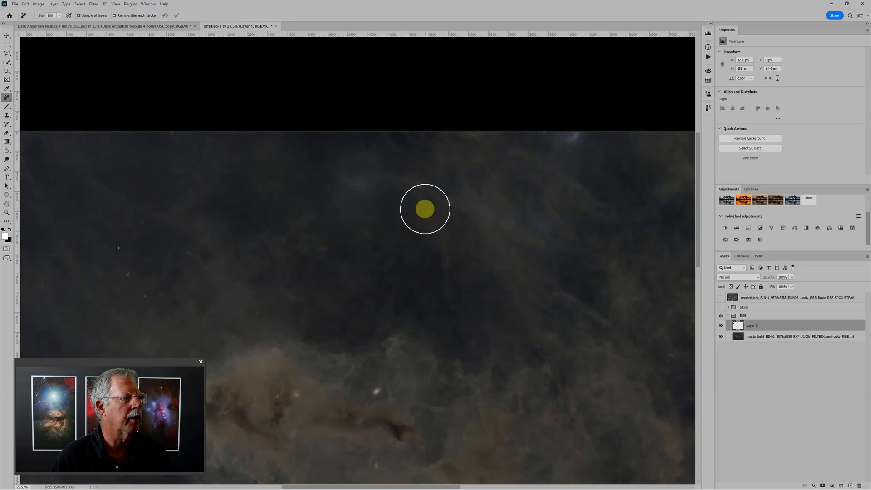
Step: Remove the bright blue star glow cut off by the image's upper edge with the Remove tool on the retouching layer
{"action": "scroll", "coordinate": [426, 210], "scroll_direction": "up", "scroll_amount": 2}
{"action": "scroll", "coordinate": [430, 202], "scroll_direction": "up", "scroll_amount": 2}
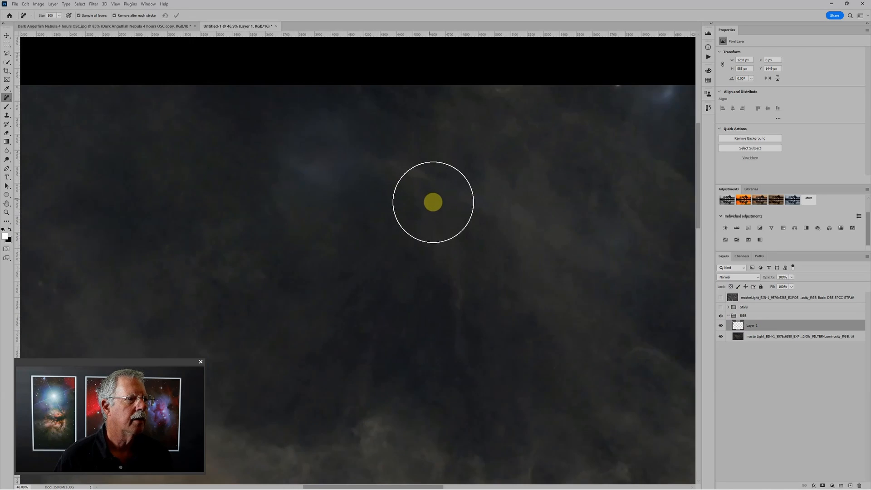
{"action": "left_click_drag", "start_coordinate": [433, 202], "coordinate": [344, 276]}
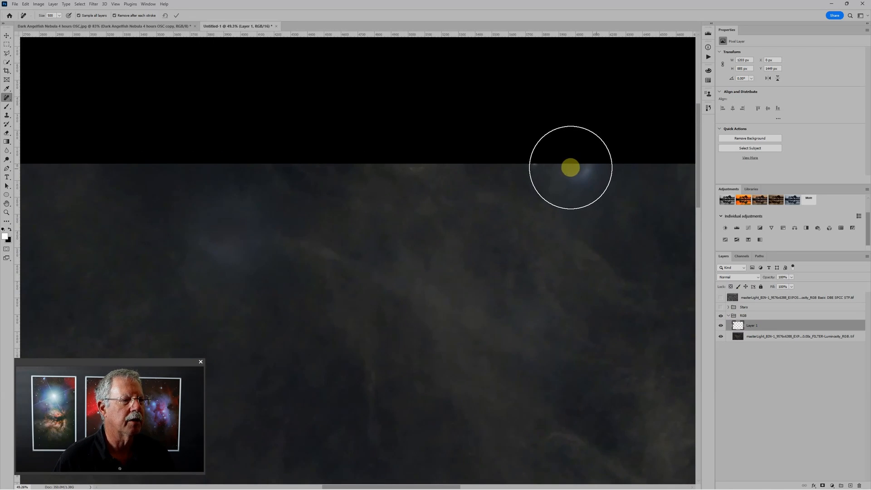
{"action": "mouse_move", "coordinate": [570, 168]}
{"action": "left_mouse_down"}
{"action": "mouse_move", "coordinate": [547, 164]}
{"action": "mouse_move", "coordinate": [568, 167]}
{"action": "left_mouse_up"}
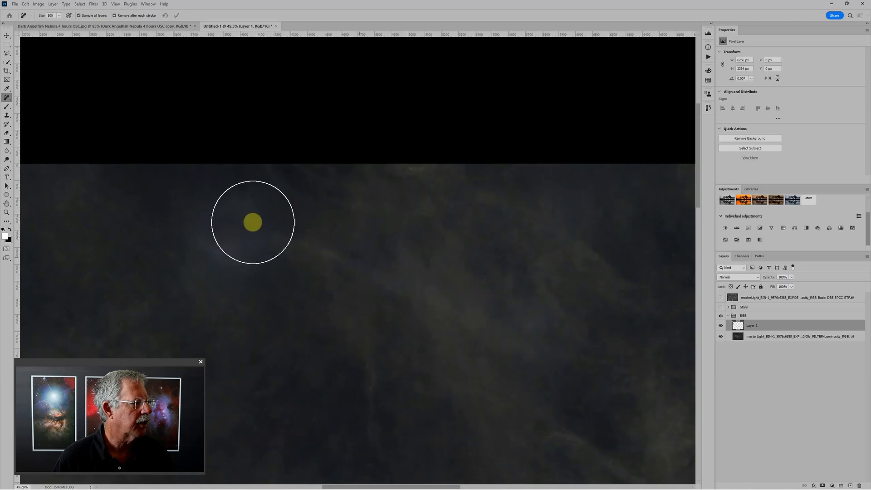
Step: Remove the faint blue haze just below the image's upper edge with the Remove tool on the retouching layer
{"action": "scroll", "coordinate": [313, 240], "scroll_direction": "up", "scroll_amount": 2}
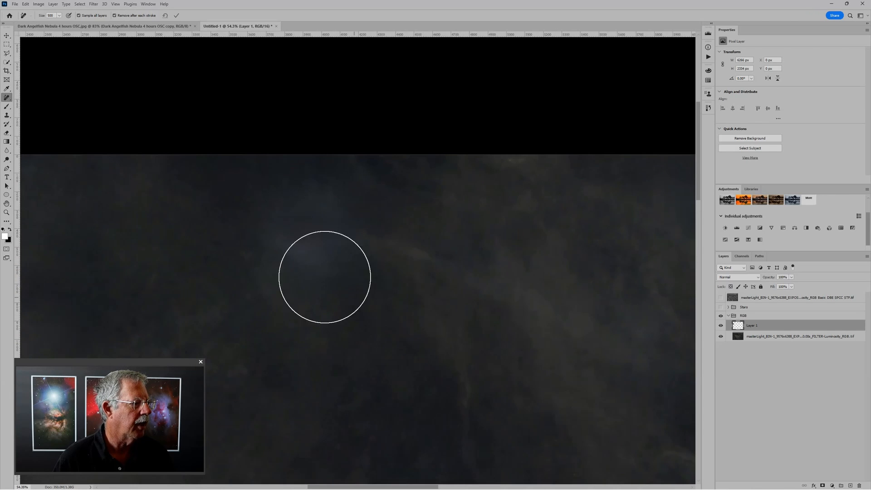
{"action": "scroll", "coordinate": [323, 278], "scroll_direction": "up", "scroll_amount": 1}
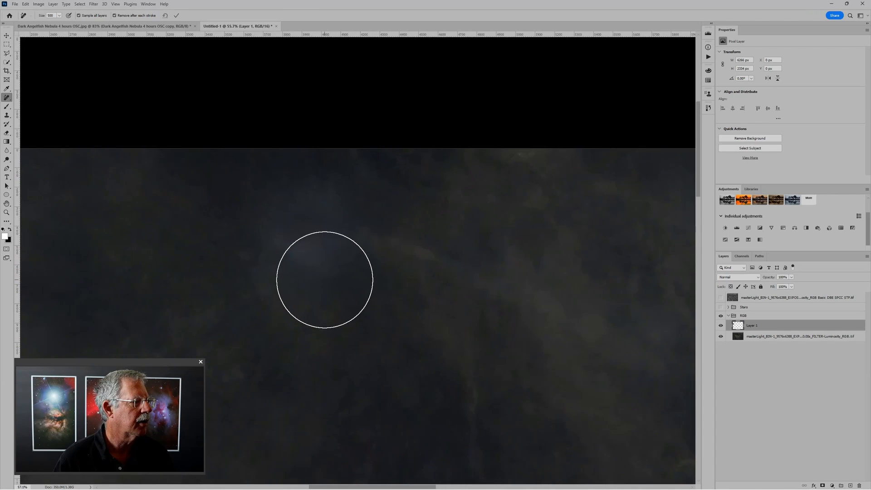
{"action": "scroll", "coordinate": [324, 280], "scroll_direction": "up", "scroll_amount": 3}
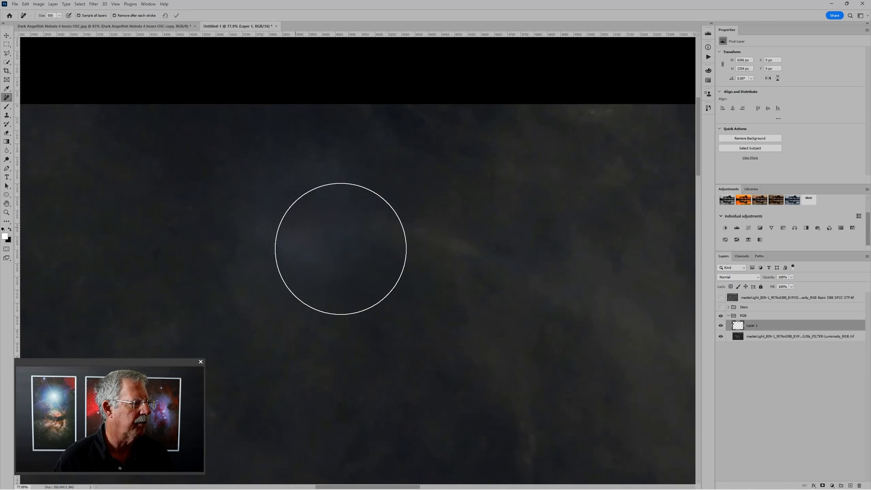
{"action": "scroll", "coordinate": [344, 256], "scroll_direction": "down", "scroll_amount": 3}
{"action": "mouse_move", "coordinate": [313, 238]}
{"action": "left_mouse_down"}
{"action": "mouse_move", "coordinate": [318, 201]}
{"action": "mouse_move", "coordinate": [293, 224]}
{"action": "mouse_move", "coordinate": [307, 244]}
{"action": "mouse_move", "coordinate": [343, 234]}
{"action": "left_mouse_up"}
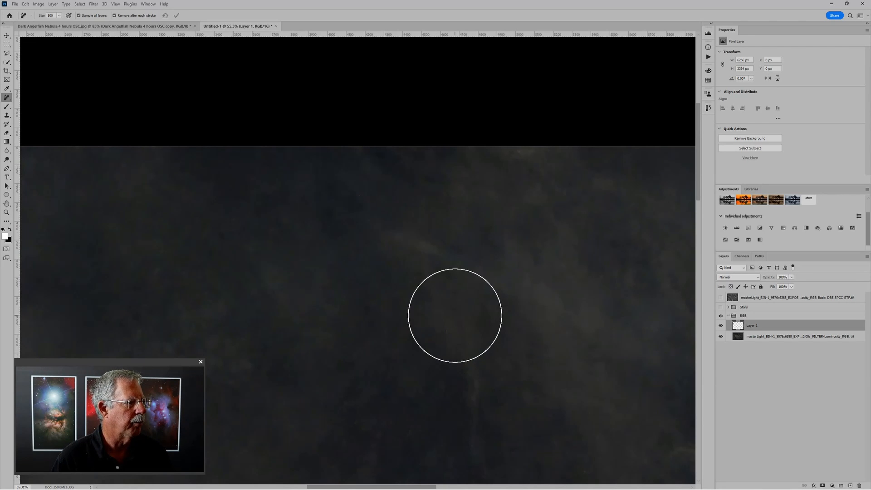
Step: Convert the retouching layer and the starless image layer in the RGB group together into one smart object
{"action": "scroll", "coordinate": [455, 315], "scroll_direction": "down", "scroll_amount": 5}
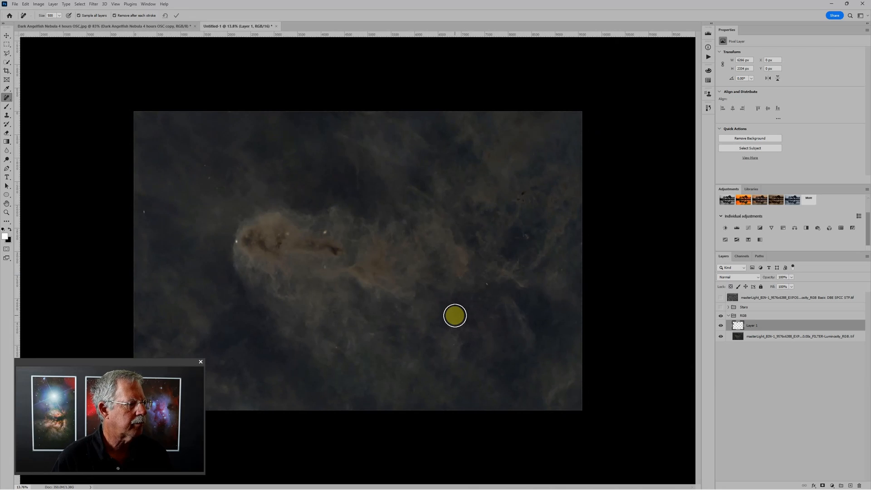
{"action": "scroll", "coordinate": [453, 314], "scroll_direction": "down", "scroll_amount": 1}
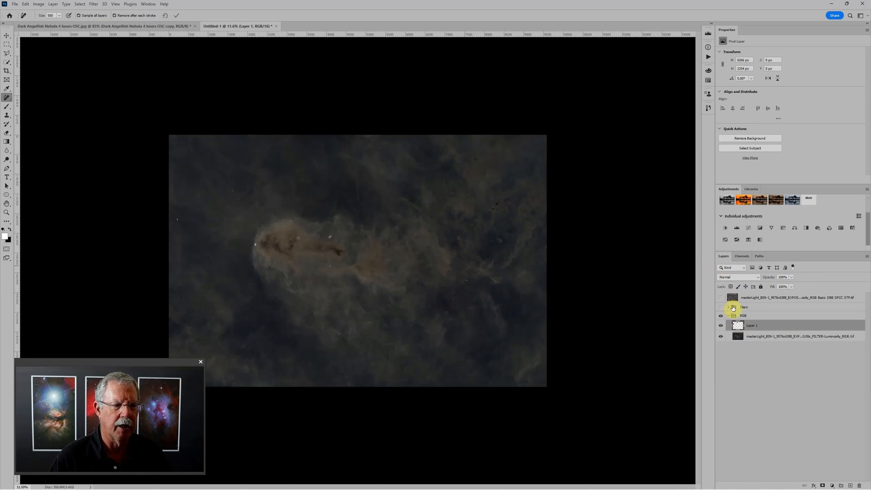
{"action": "left_click", "coordinate": [786, 335], "text": "shift"}
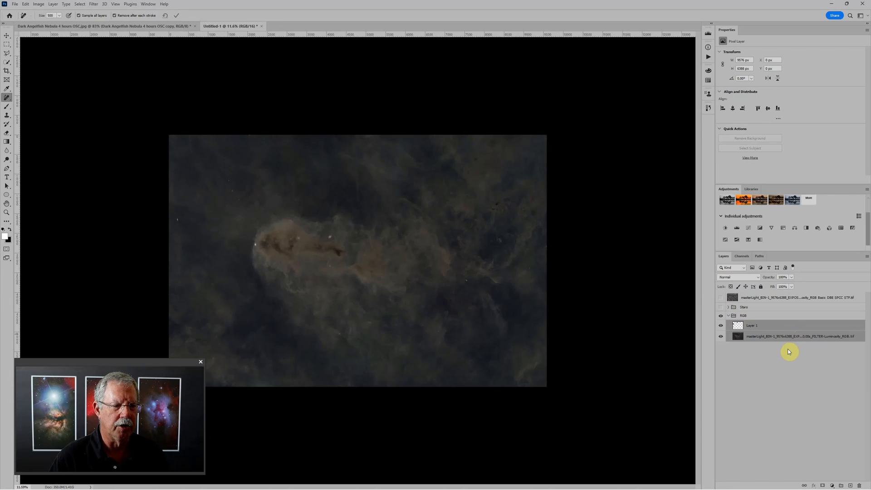
{"action": "right_click", "coordinate": [843, 325]}
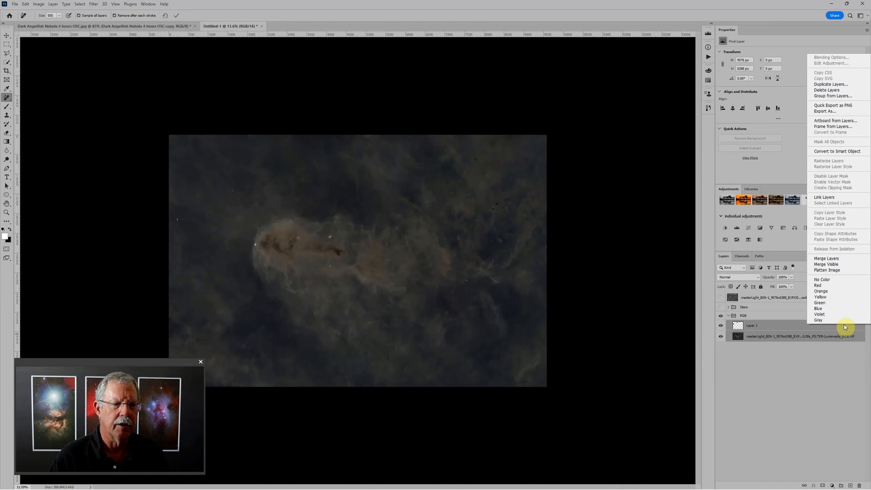
{"action": "left_click", "coordinate": [845, 152]}
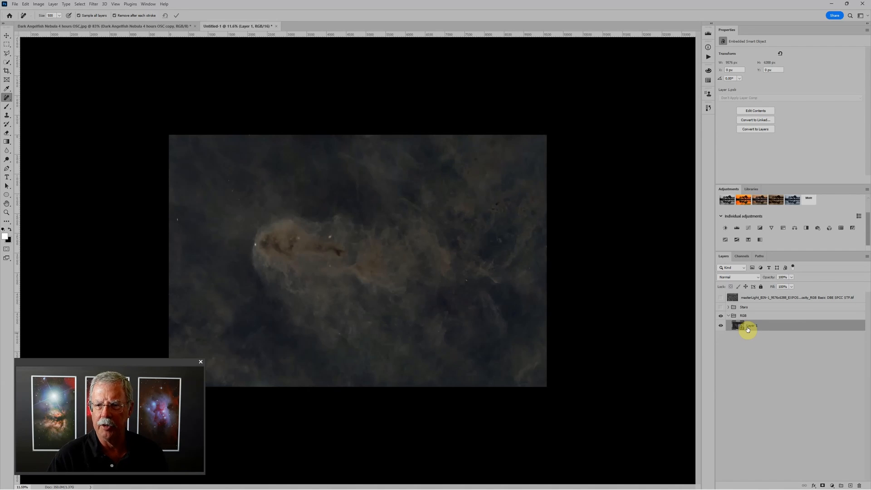
Step: Apply Smart Sharpen to the starless smart object with the amount at about 379% and the radius at 14.5 px
{"action": "key", "text": "ctrl+plus"}
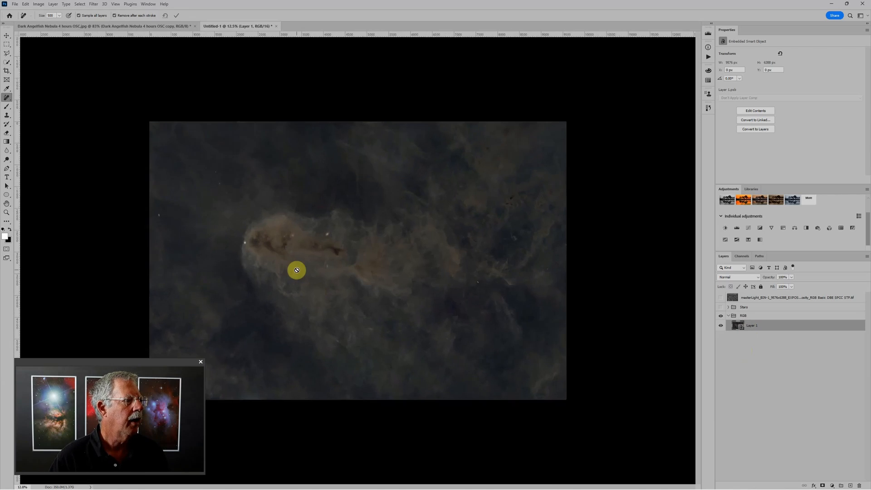
{"action": "scroll", "coordinate": [296, 270], "scroll_direction": "up", "scroll_amount": 5}
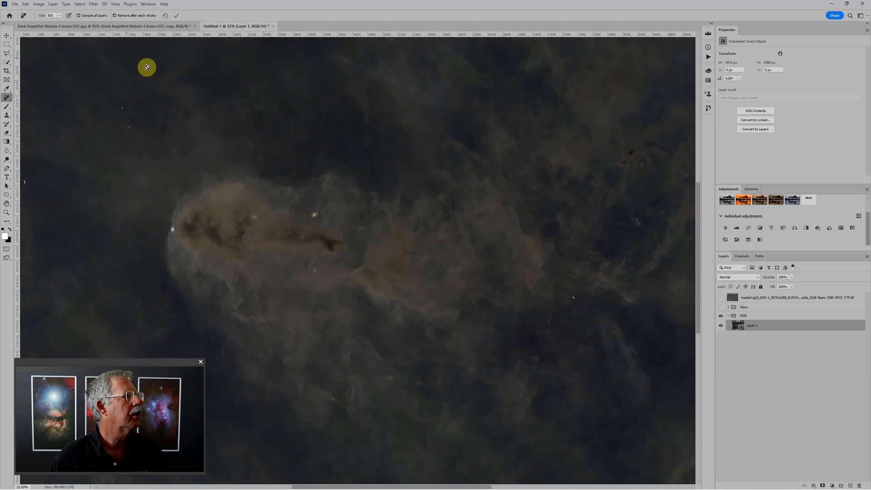
{"action": "scroll", "coordinate": [94, 99], "scroll_direction": "up", "scroll_amount": 10}
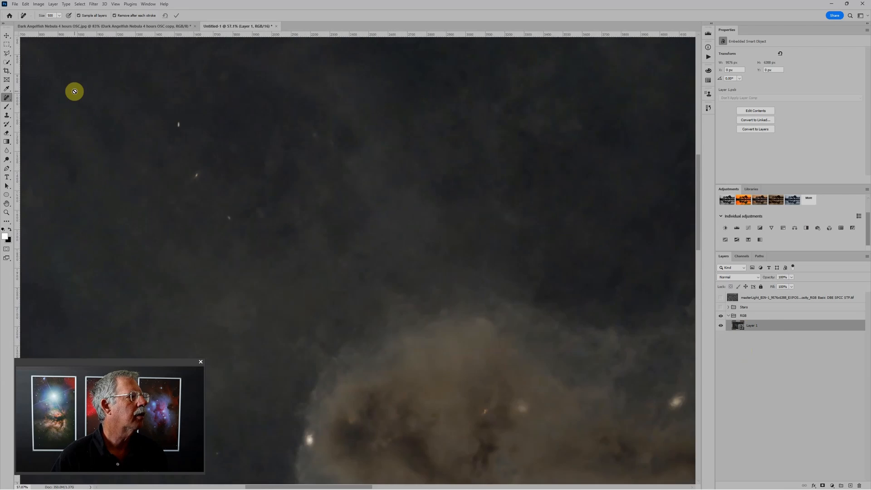
{"action": "scroll", "coordinate": [74, 92], "scroll_direction": "down", "scroll_amount": 10}
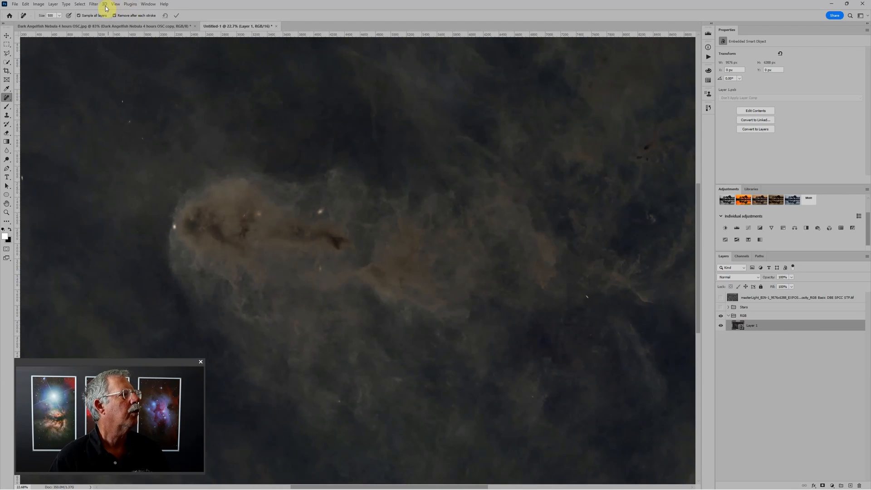
{"action": "left_click", "coordinate": [94, 4]}
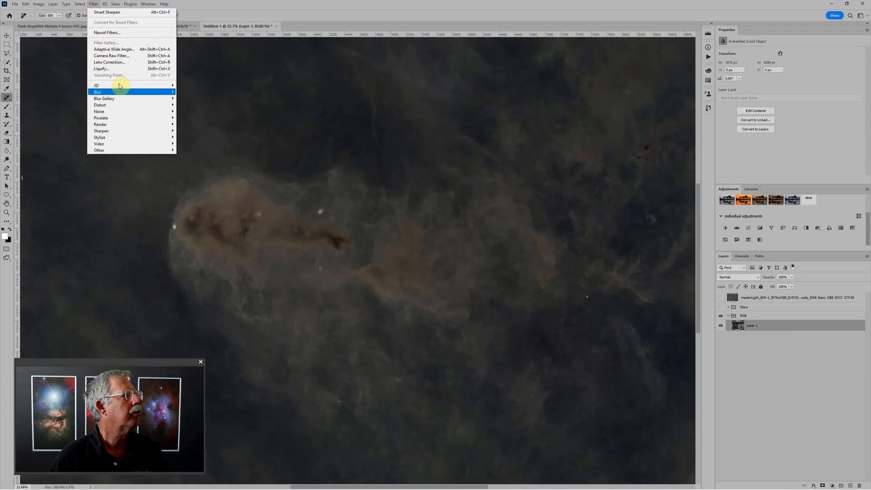
{"action": "mouse_move", "coordinate": [120, 131]}
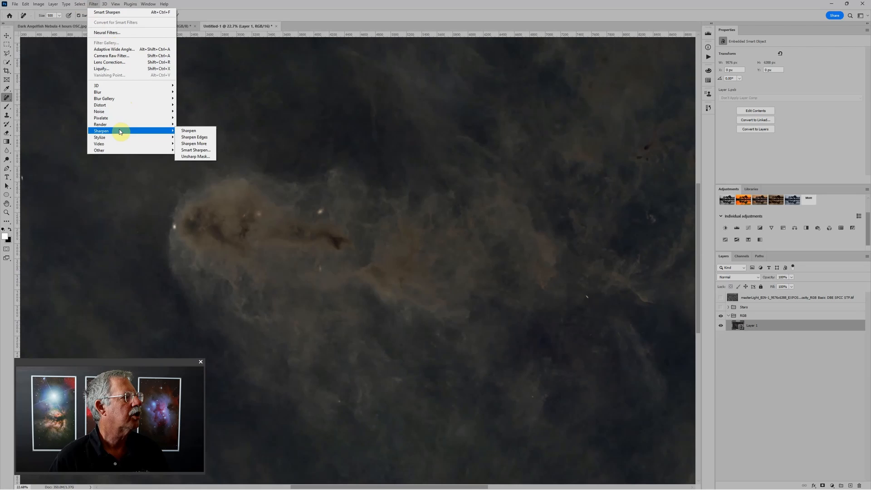
{"action": "left_click", "coordinate": [191, 151]}
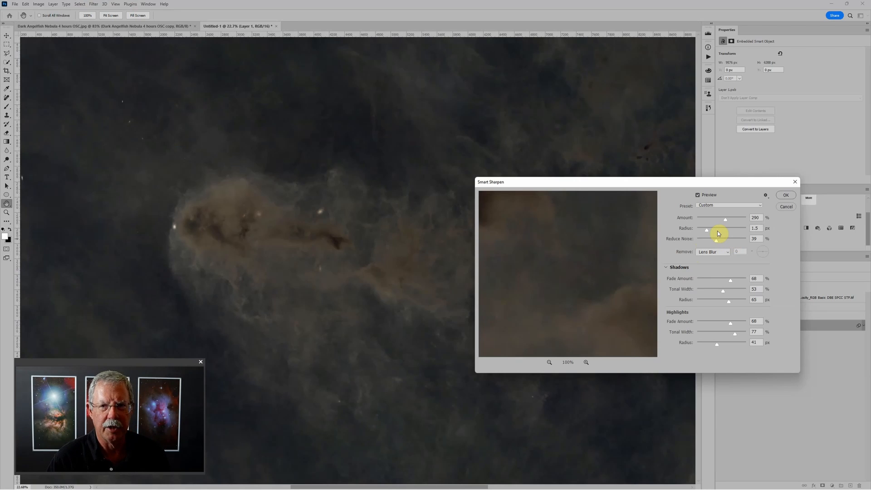
{"action": "left_click_drag", "start_coordinate": [708, 233], "coordinate": [732, 221]}
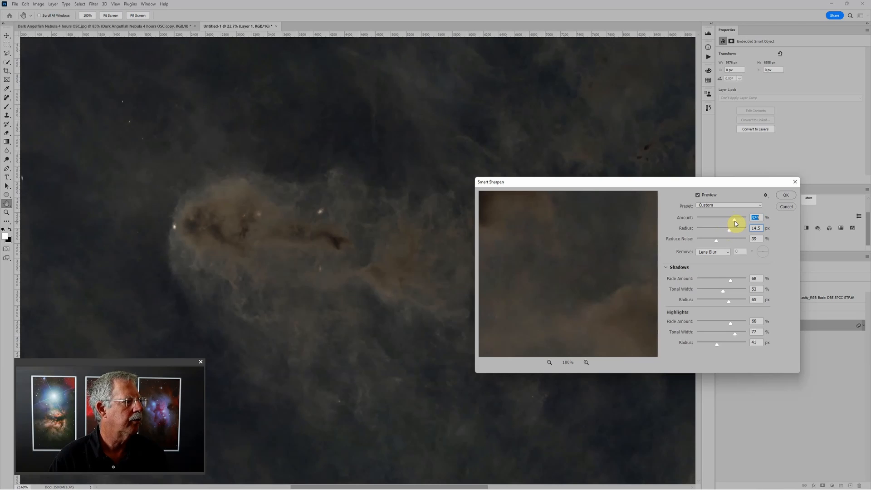
{"action": "left_click", "coordinate": [784, 196]}
{"action": "key", "text": "j"}
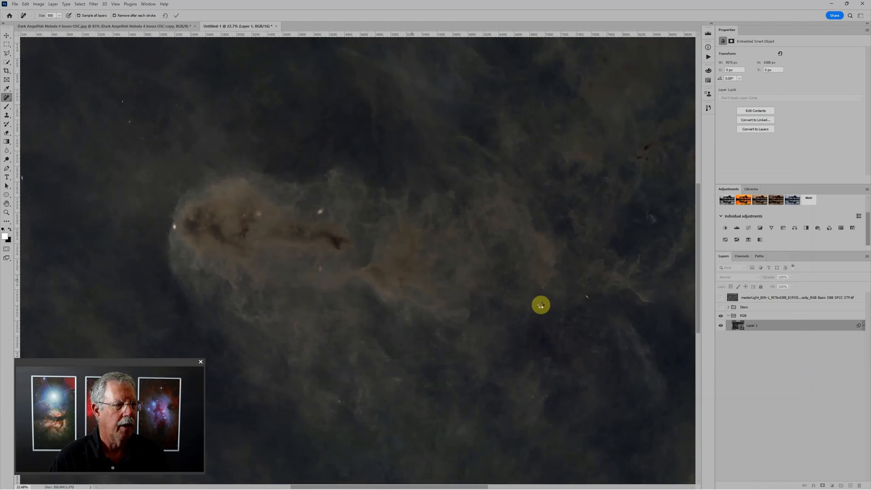
{"action": "left_click", "coordinate": [540, 304]}
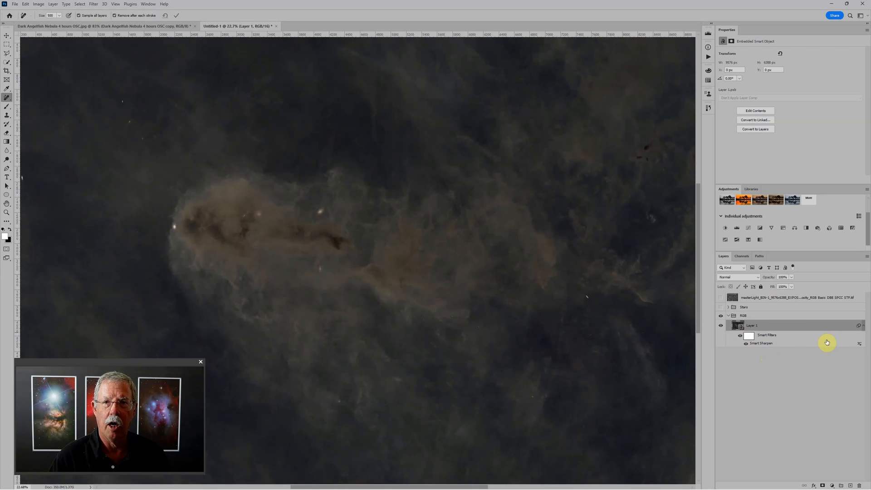
Step: Set up an Unsharp Mask filter on the starless smart object with a 37% amount and a radius of about 154 px
{"action": "scroll", "coordinate": [472, 323], "scroll_direction": "down", "scroll_amount": 1}
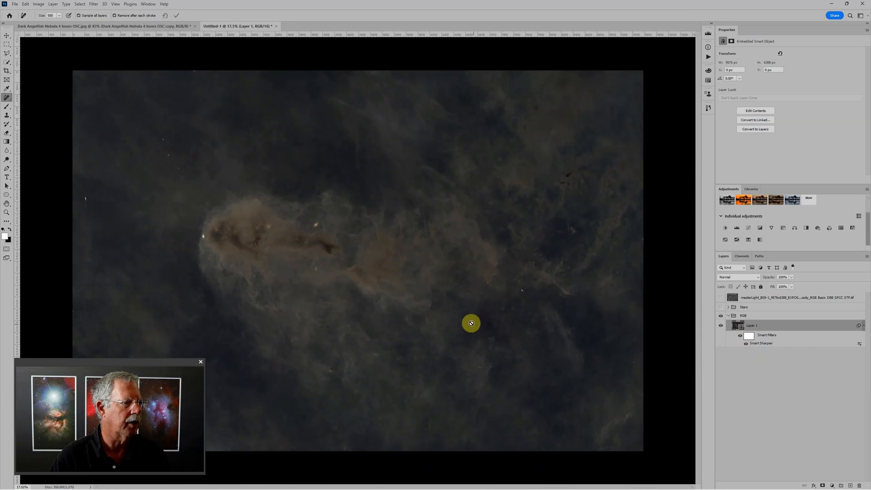
{"action": "scroll", "coordinate": [311, 313], "scroll_direction": "up", "scroll_amount": 1}
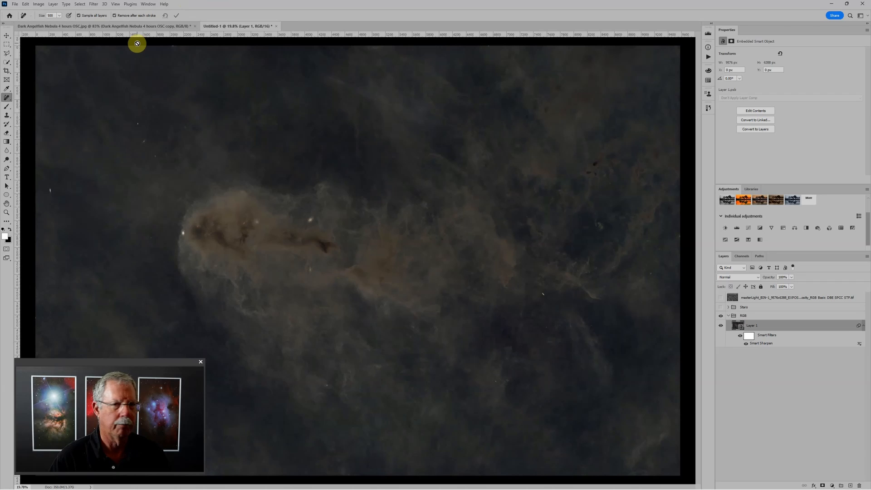
{"action": "left_click", "coordinate": [94, 4]}
{"action": "mouse_move", "coordinate": [116, 131]}
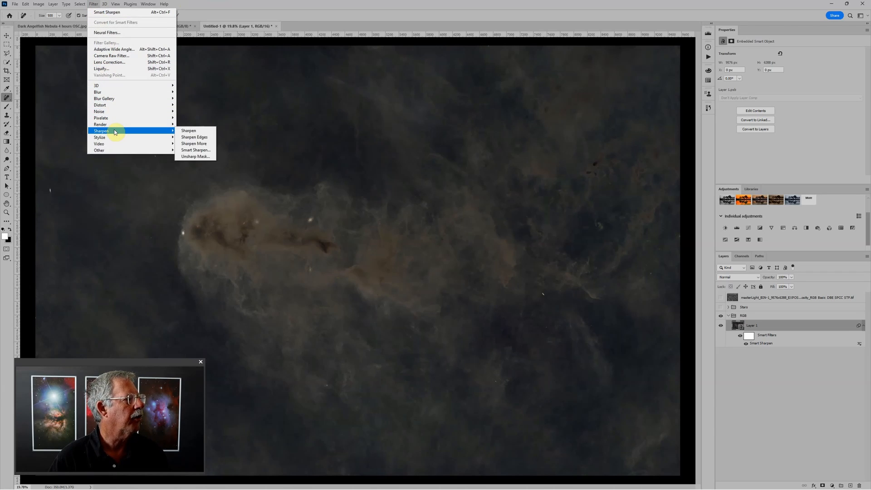
{"action": "left_click", "coordinate": [201, 156]}
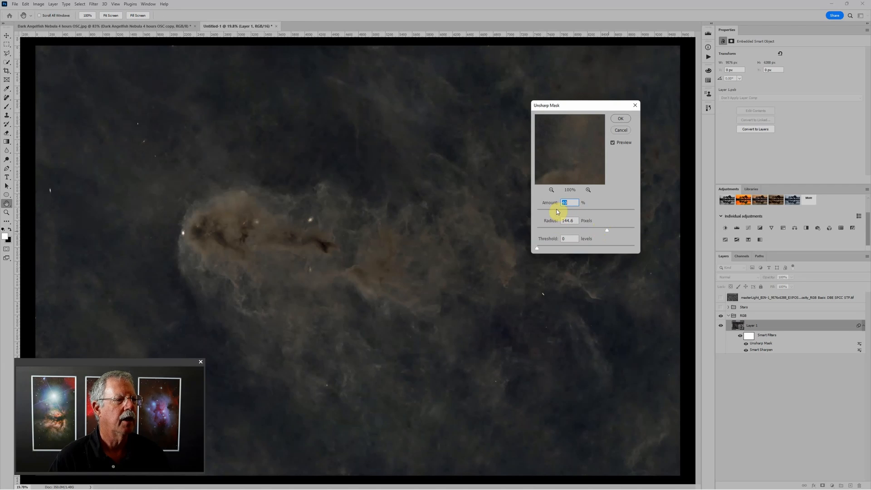
{"action": "left_click_drag", "start_coordinate": [557, 210], "coordinate": [556, 212]}
{"action": "left_click_drag", "start_coordinate": [611, 230], "coordinate": [612, 228]}
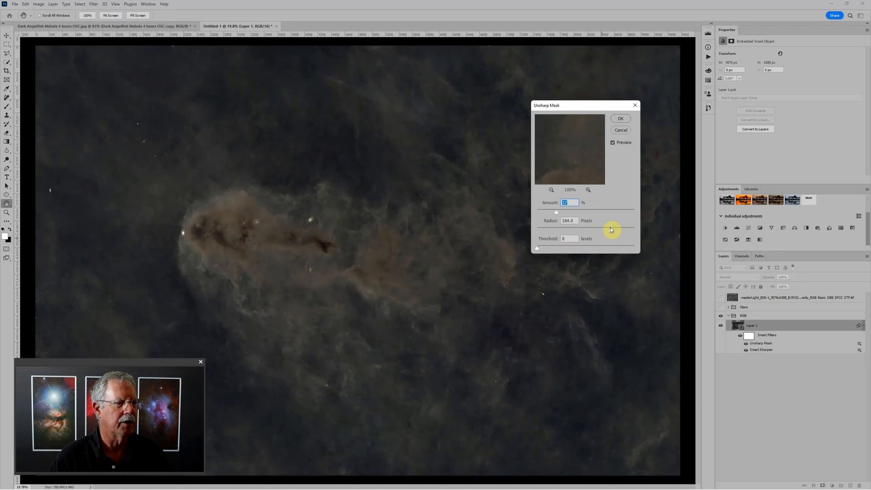
{"action": "left_click", "coordinate": [610, 227]}
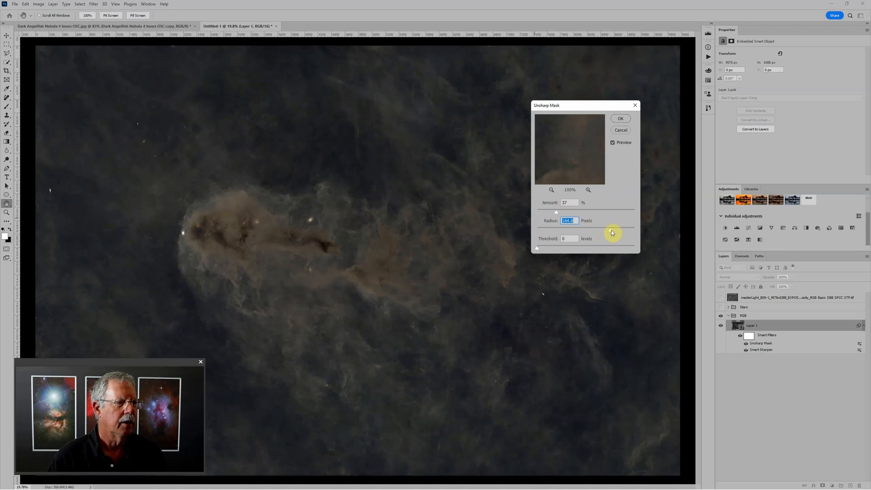
{"action": "mouse_move", "coordinate": [610, 229]}
{"action": "left_mouse_down"}
{"action": "mouse_move", "coordinate": [575, 233]}
{"action": "mouse_move", "coordinate": [635, 227]}
{"action": "mouse_move", "coordinate": [572, 223]}
{"action": "mouse_move", "coordinate": [645, 231]}
{"action": "mouse_move", "coordinate": [608, 229]}
{"action": "left_mouse_up"}
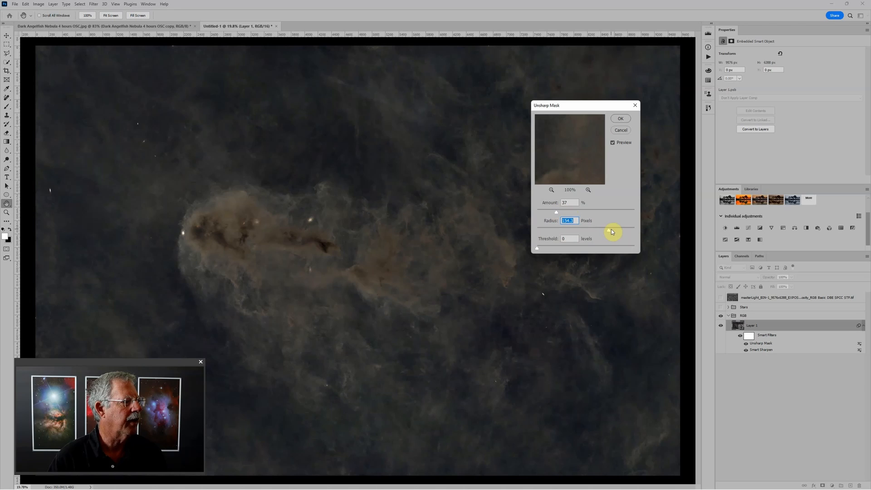
Step: Try stronger Unsharp Mask sharpening with a 113% amount, comparing a small 4.7 px radius against a much larger one
{"action": "left_click_drag", "start_coordinate": [557, 211], "coordinate": [590, 221]}
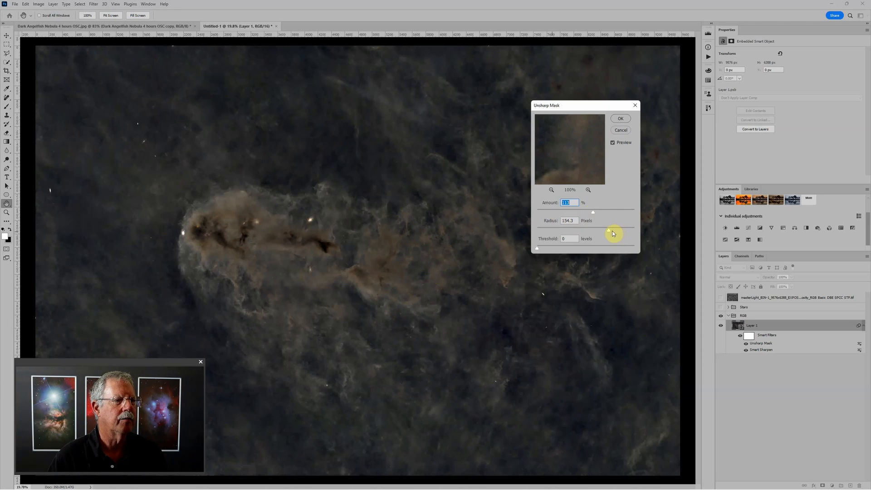
{"action": "left_click_drag", "start_coordinate": [609, 232], "coordinate": [563, 235]}
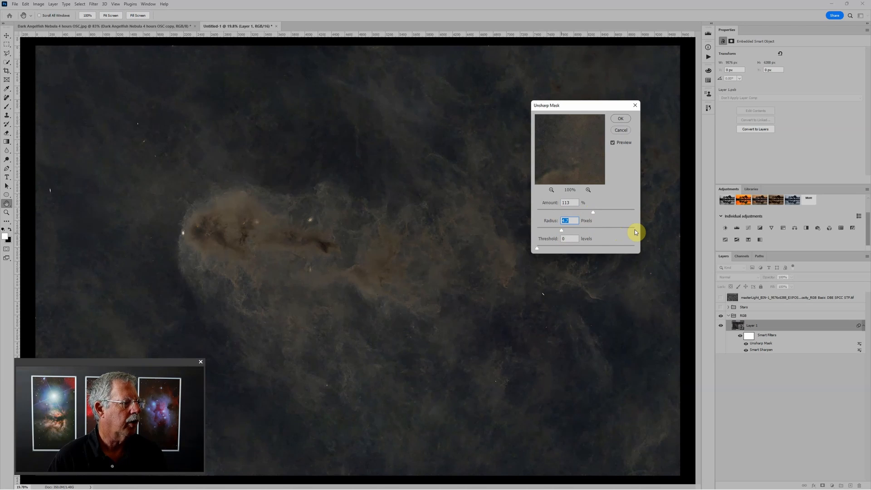
{"action": "left_click", "coordinate": [611, 227]}
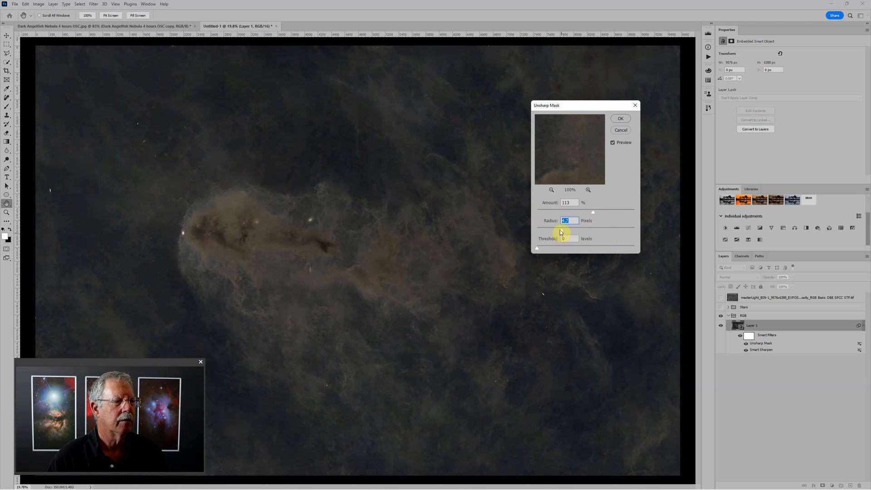
{"action": "mouse_move", "coordinate": [597, 227]}
{"action": "left_mouse_down"}
{"action": "mouse_move", "coordinate": [620, 228]}
{"action": "mouse_move", "coordinate": [603, 233]}
{"action": "left_mouse_up"}
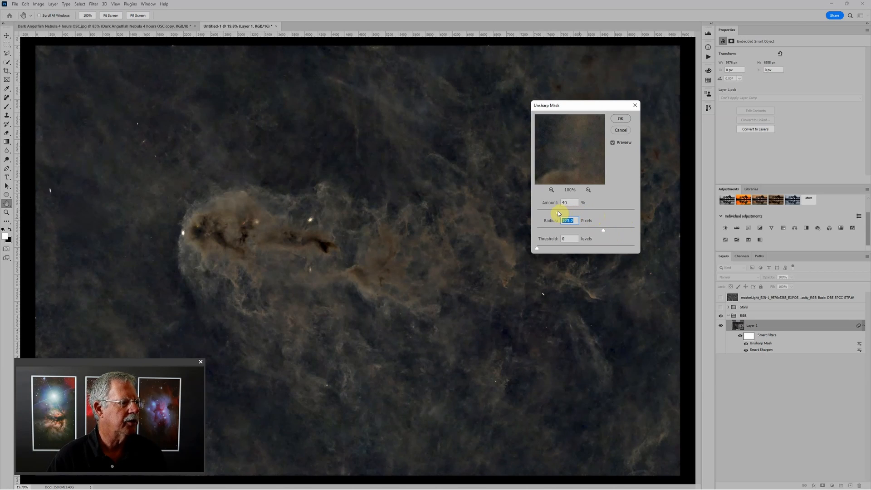
Step: Set the Unsharp Mask amount to 37% and the radius to about 160 px, and apply the filter
{"action": "left_click_drag", "start_coordinate": [557, 210], "coordinate": [556, 213]}
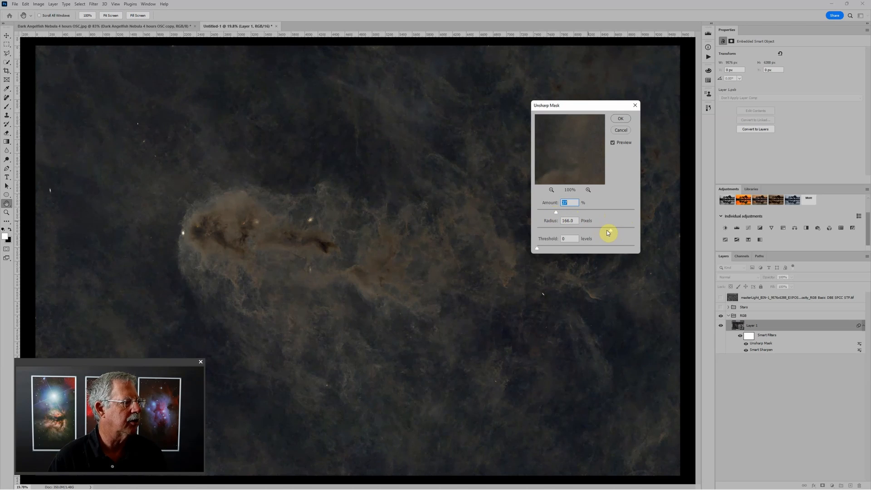
{"action": "key", "text": "Tab"}
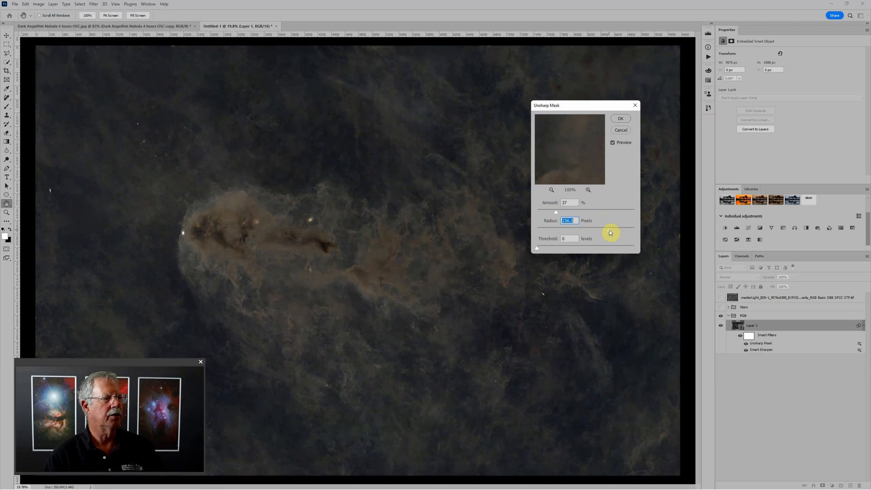
{"action": "left_click_drag", "start_coordinate": [609, 229], "coordinate": [611, 228]}
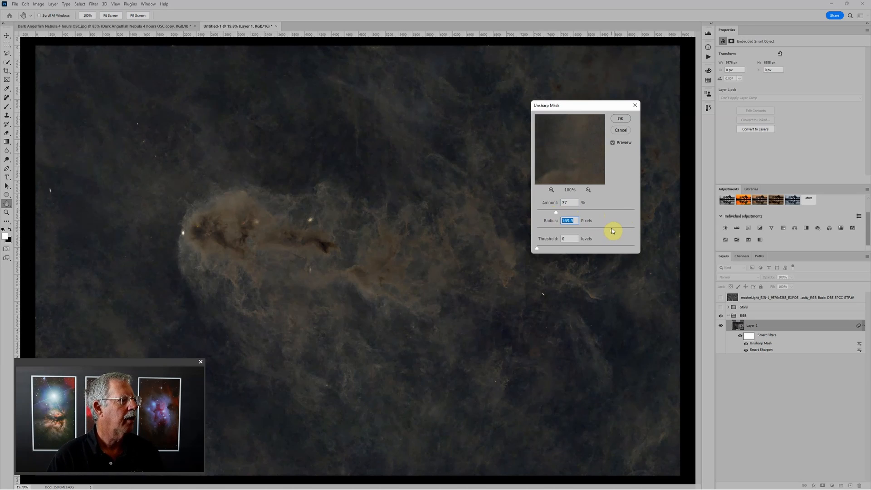
{"action": "left_click", "coordinate": [620, 119]}
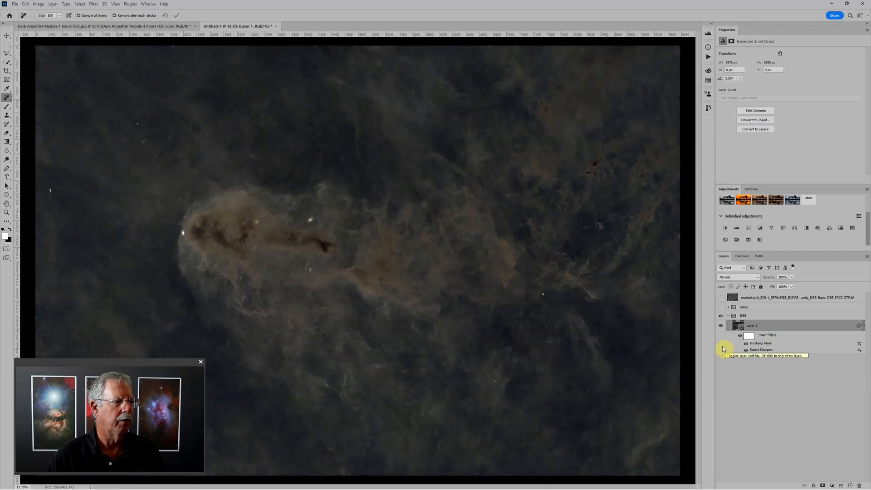
Step: Examine the sharpened nebula's fine detail up close and across the whole image
{"action": "scroll", "coordinate": [513, 315], "scroll_direction": "down", "scroll_amount": 3}
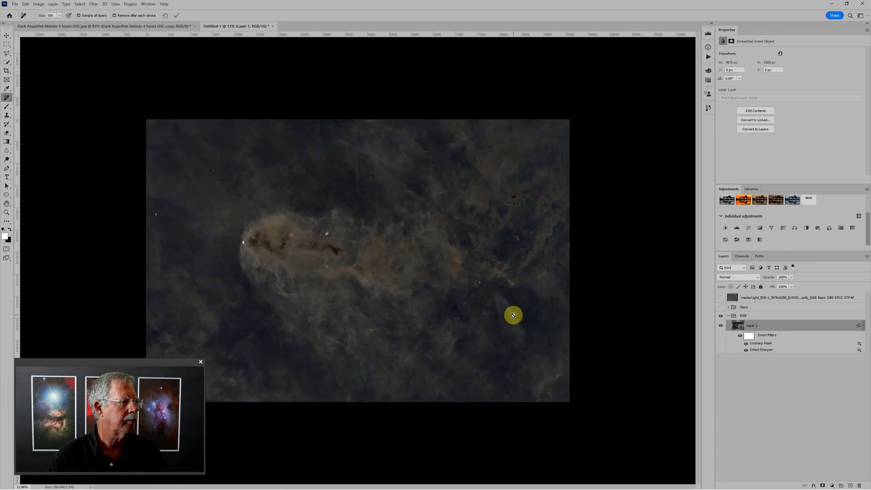
{"action": "scroll", "coordinate": [489, 336], "scroll_direction": "up", "scroll_amount": 2}
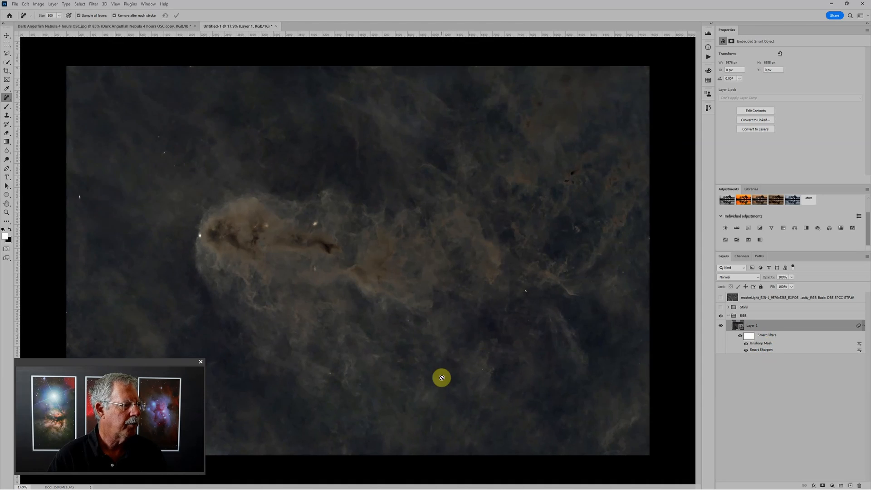
{"action": "scroll", "coordinate": [441, 378], "scroll_direction": "up", "scroll_amount": 5}
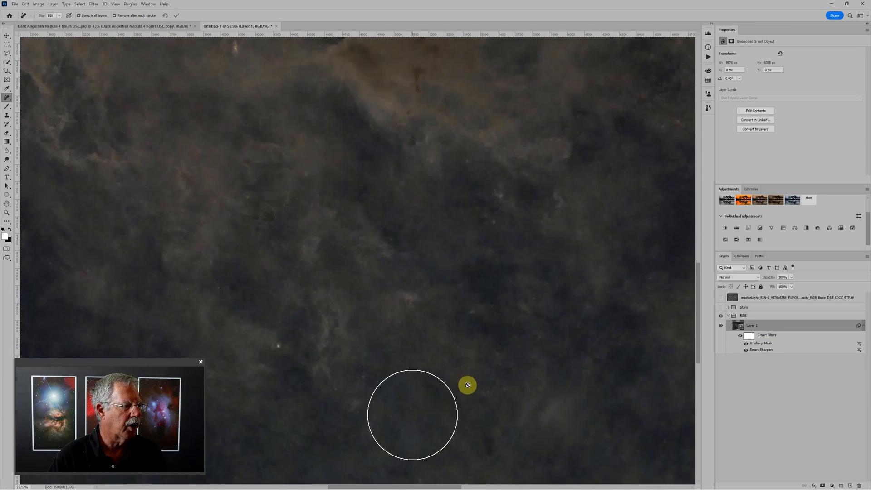
{"action": "scroll", "coordinate": [412, 414], "scroll_direction": "up", "scroll_amount": 3}
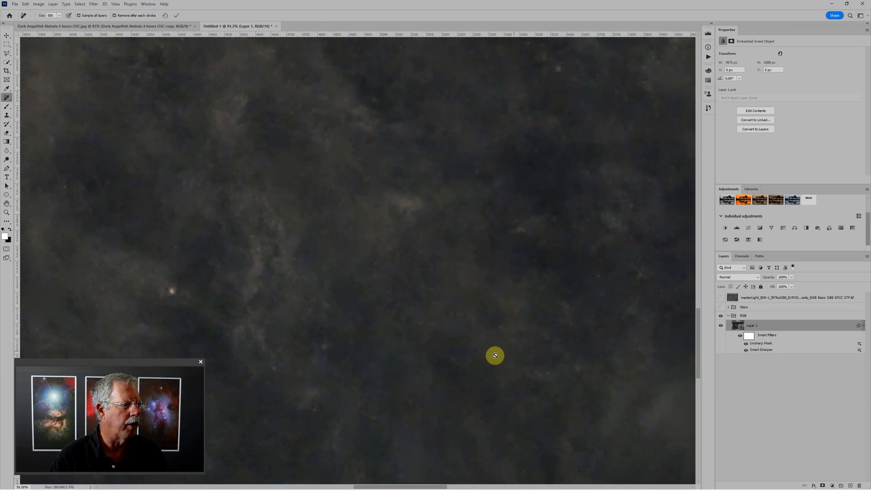
{"action": "scroll", "coordinate": [513, 351], "scroll_direction": "down", "scroll_amount": 4}
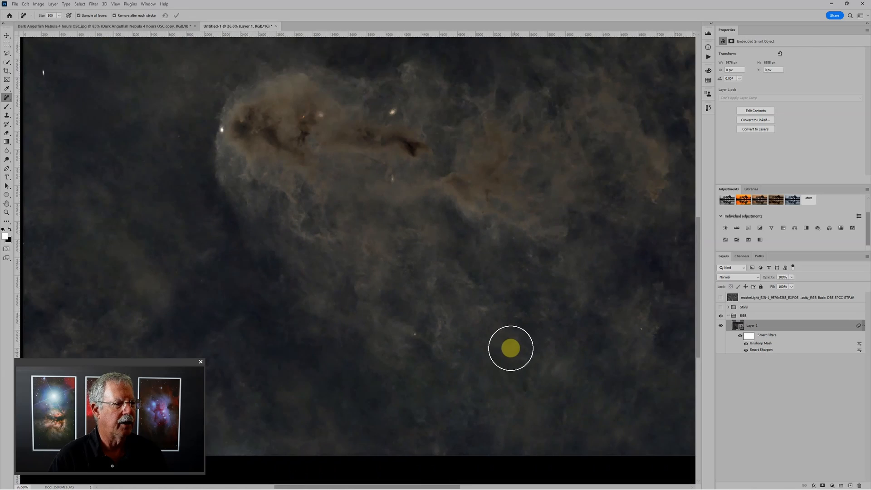
{"action": "scroll", "coordinate": [526, 358], "scroll_direction": "down", "scroll_amount": 2}
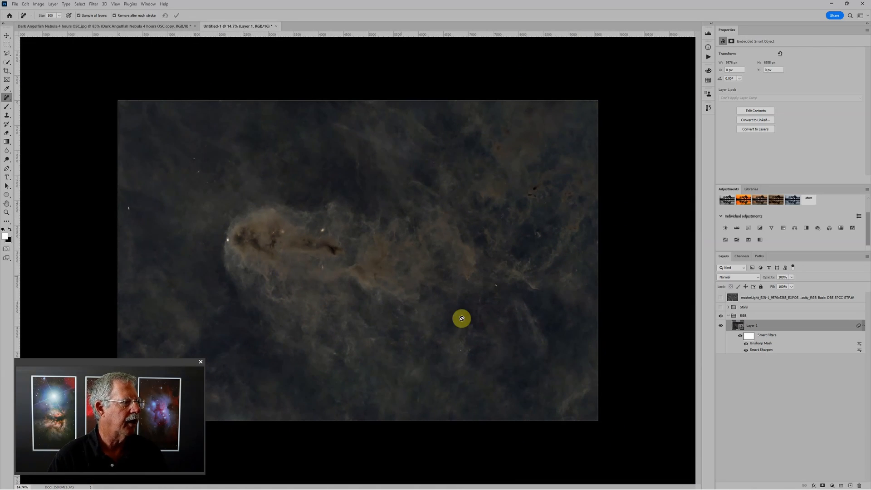
{"action": "scroll", "coordinate": [301, 219], "scroll_direction": "down", "scroll_amount": 1}
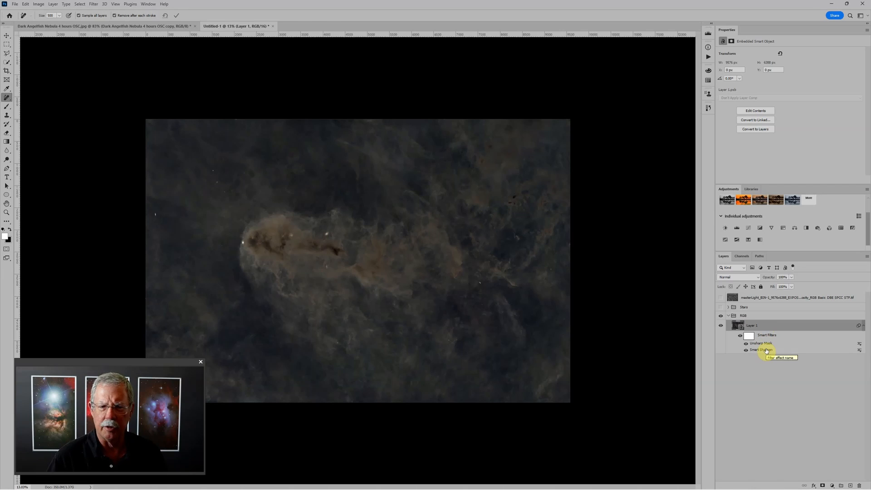
Step: Convert the starless layer with its two sharpening filters into a new nested smart object
{"action": "left_click", "coordinate": [748, 336]}
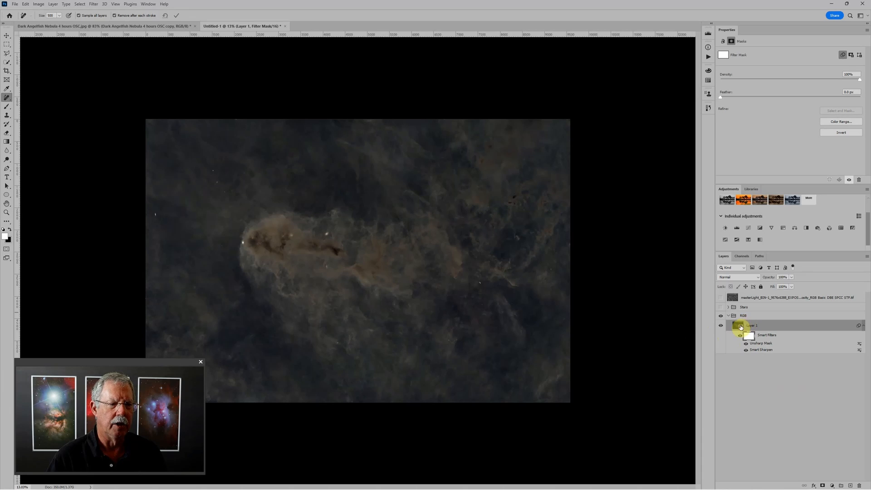
{"action": "right_click", "coordinate": [824, 325]}
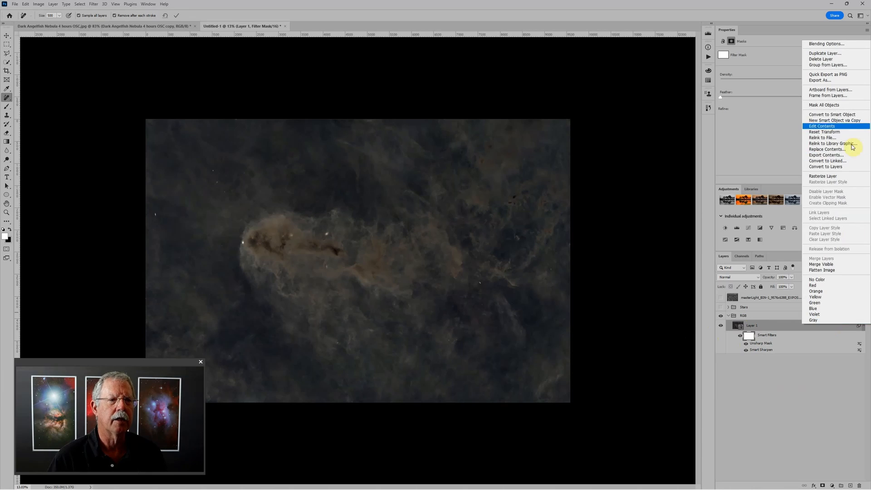
{"action": "left_click", "coordinate": [845, 116]}
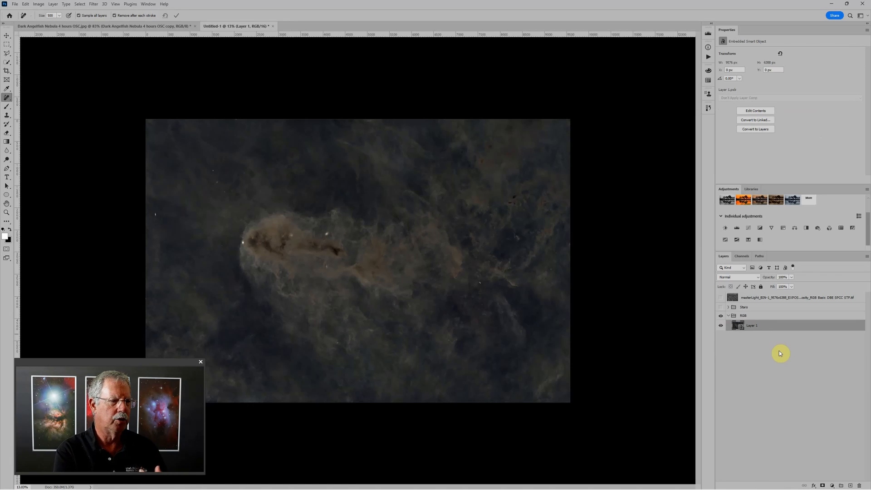
Step: Apply Dust & Scratches to the new starless smart object with a radius of about 15 px and a threshold of 0
{"action": "left_click", "coordinate": [94, 4]}
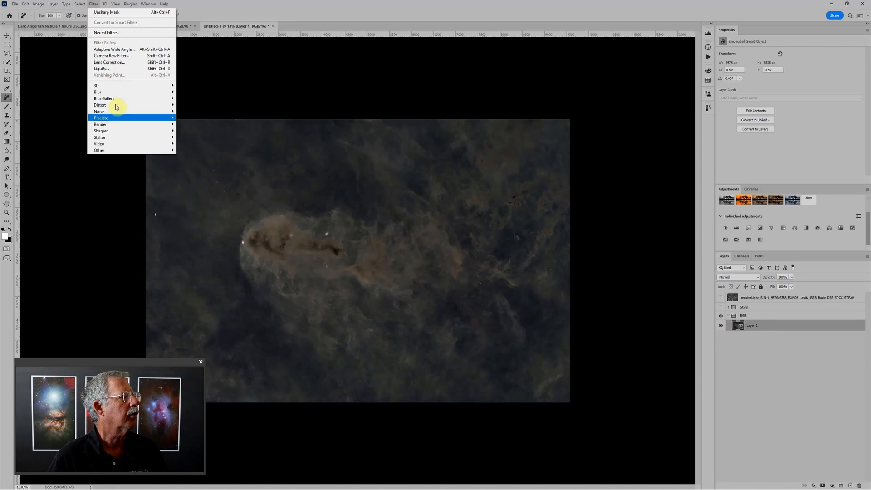
{"action": "mouse_move", "coordinate": [112, 112]}
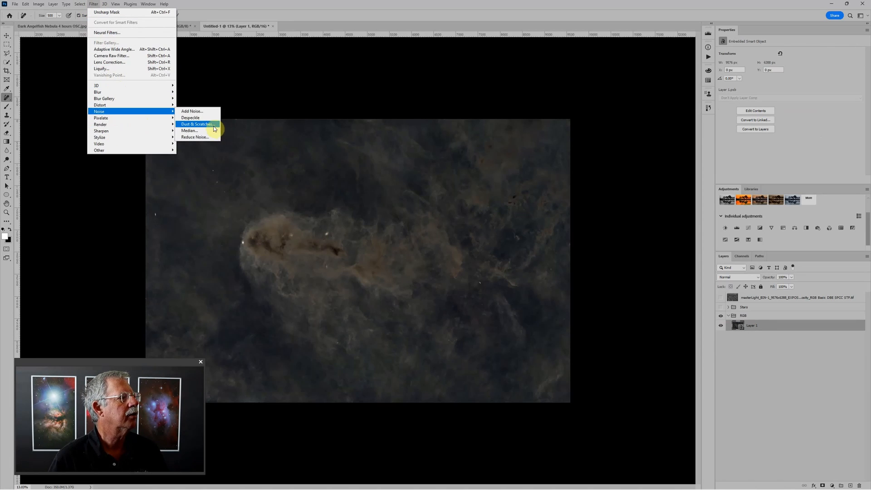
{"action": "left_click", "coordinate": [207, 125]}
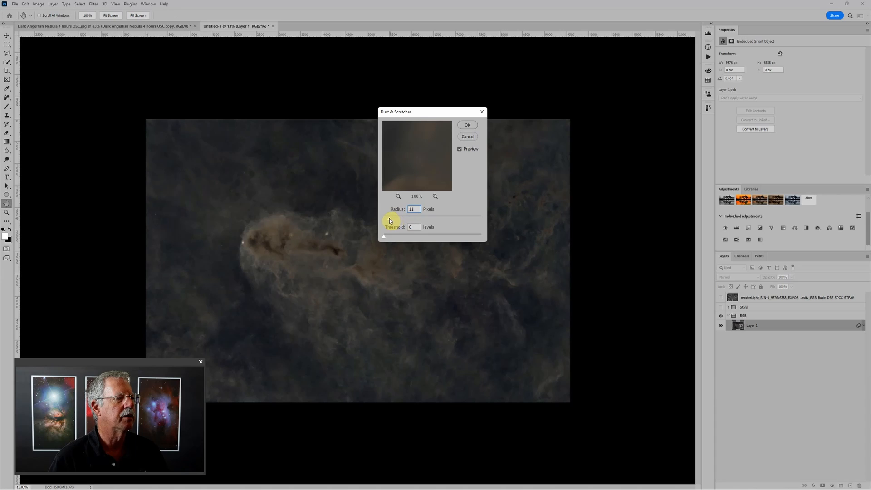
{"action": "left_click_drag", "start_coordinate": [389, 219], "coordinate": [389, 218]}
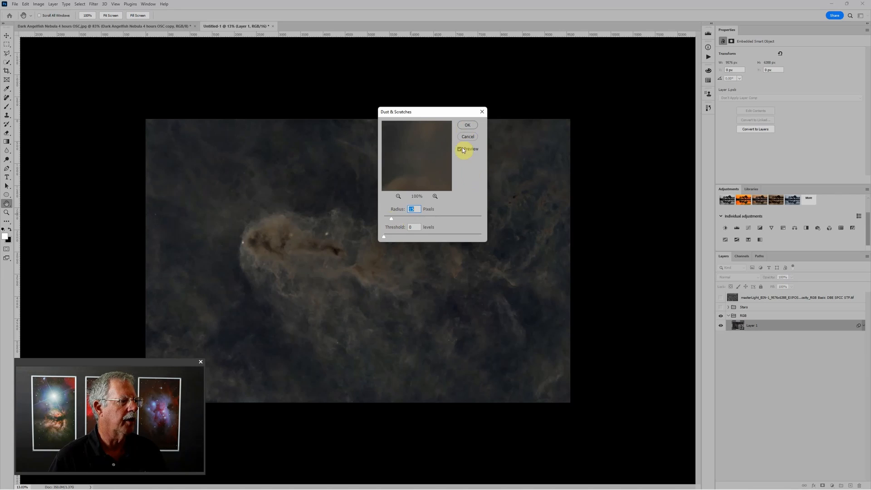
{"action": "left_click", "coordinate": [466, 126]}
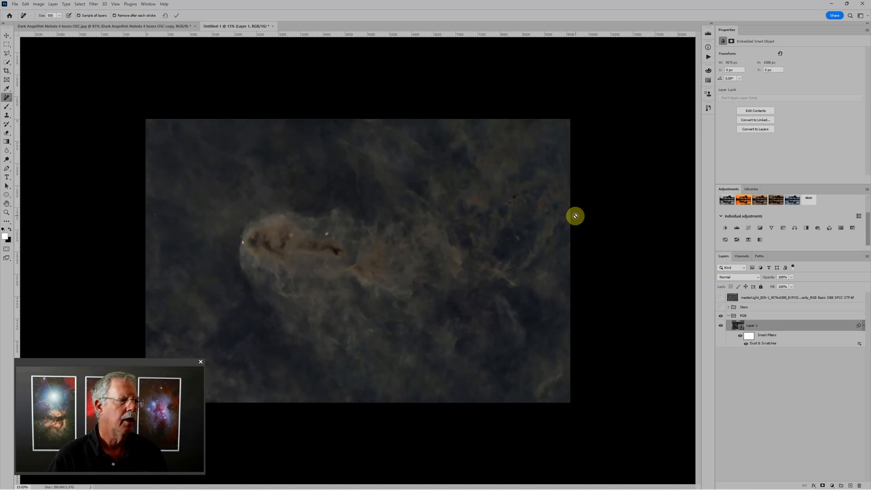
Step: Add monochromatic Gaussian noise to the starless smart object on top of the Dust & Scratches filter
{"action": "scroll", "coordinate": [492, 260], "scroll_direction": "up", "scroll_amount": 3}
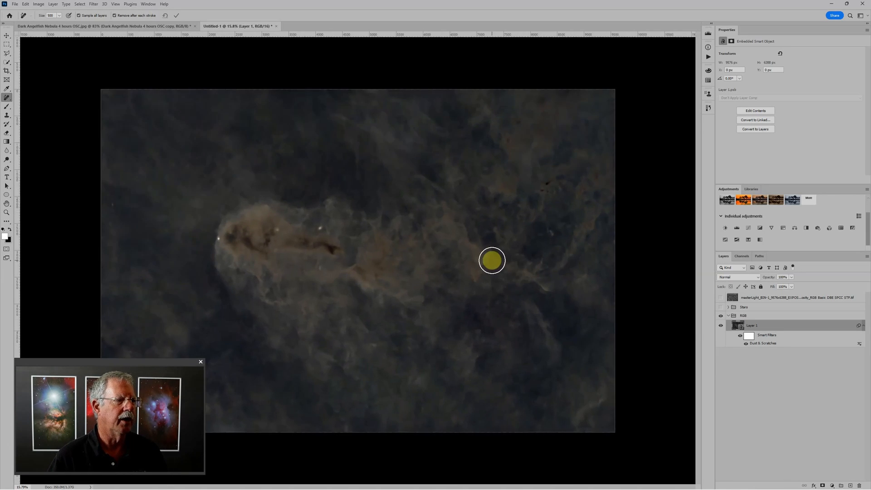
{"action": "scroll", "coordinate": [510, 249], "scroll_direction": "up", "scroll_amount": 2}
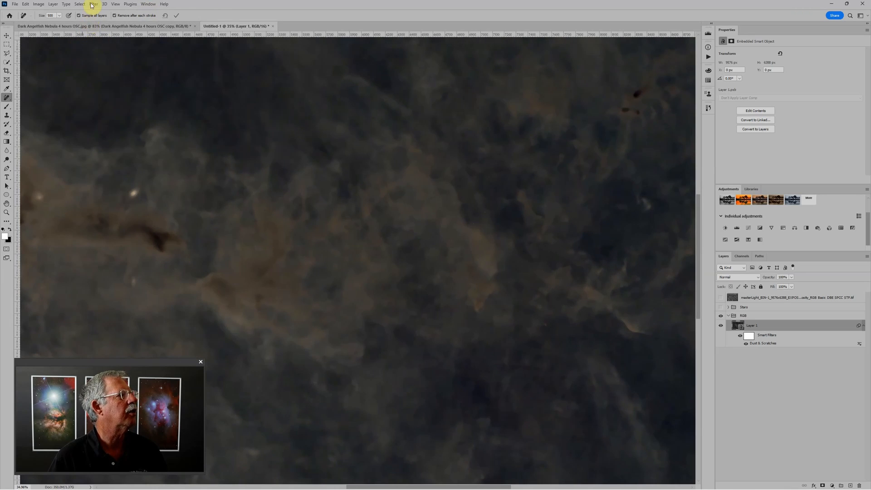
{"action": "left_click", "coordinate": [93, 4]}
{"action": "mouse_move", "coordinate": [106, 113]}
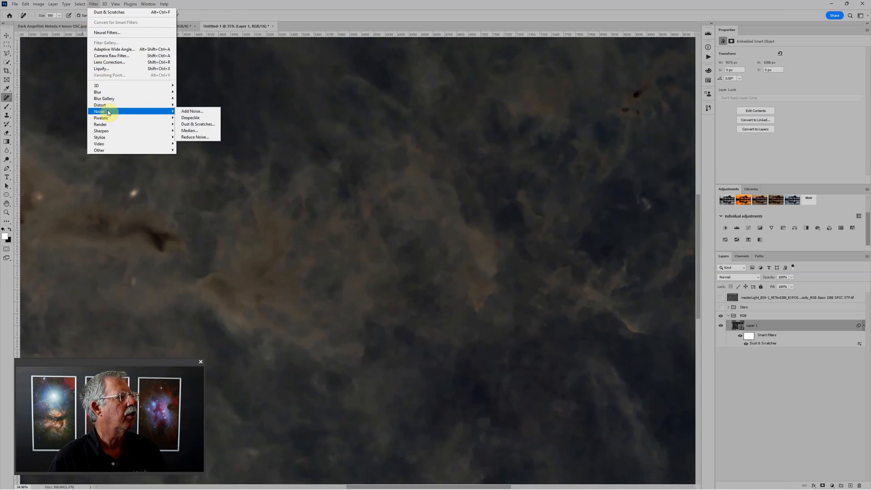
{"action": "left_click", "coordinate": [186, 113]}
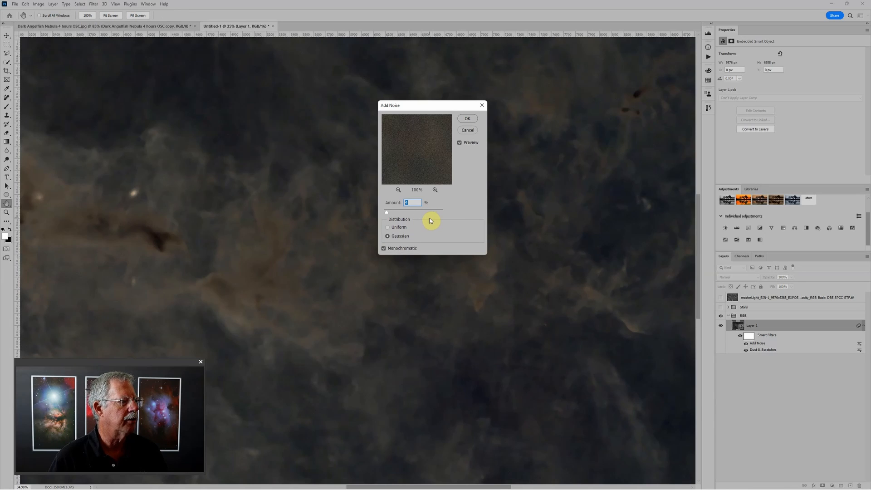
{"action": "left_click", "coordinate": [467, 119]}
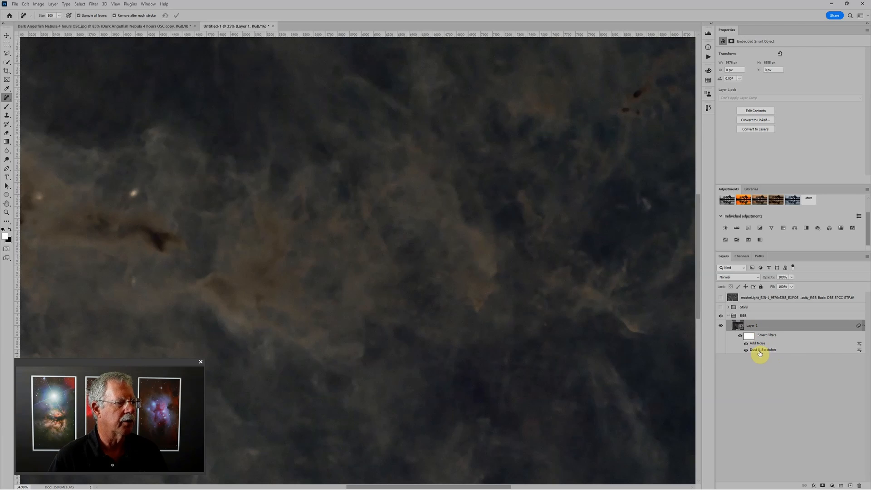
Step: Set the blending mode of the starless layer's Dust & Scratches smart filter to Darken
{"action": "left_click_drag", "start_coordinate": [760, 353], "coordinate": [525, 349]}
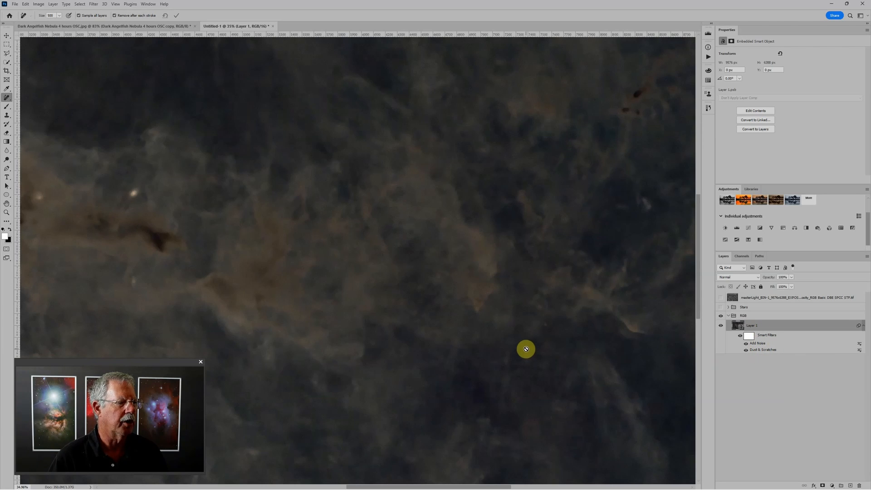
{"action": "scroll", "coordinate": [525, 348], "scroll_direction": "down", "scroll_amount": 5}
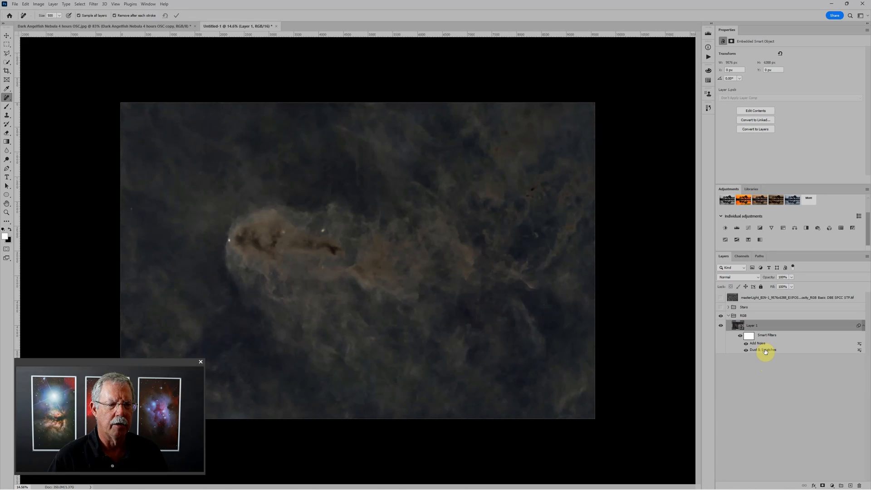
{"action": "double_click", "coordinate": [859, 350]}
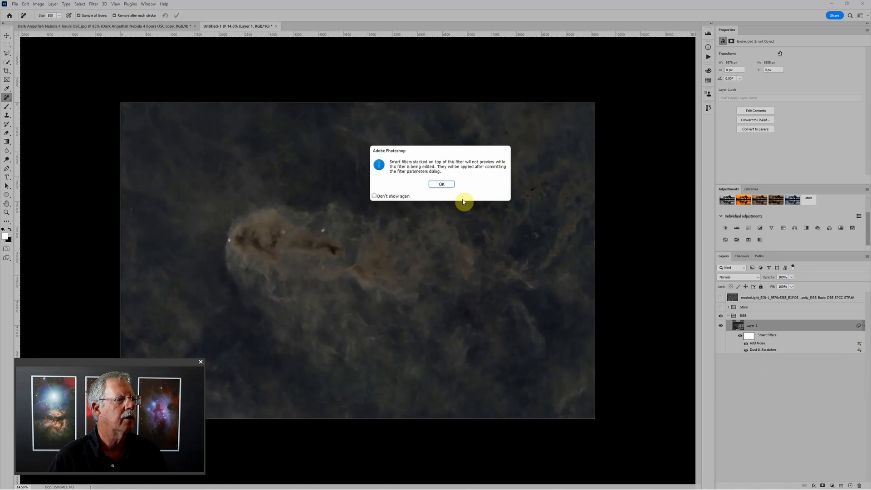
{"action": "left_click", "coordinate": [442, 184]}
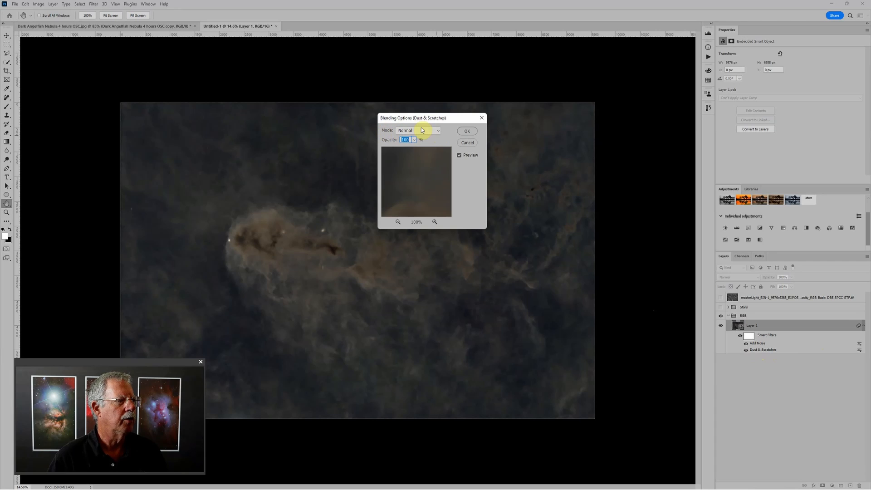
{"action": "left_click", "coordinate": [439, 131]}
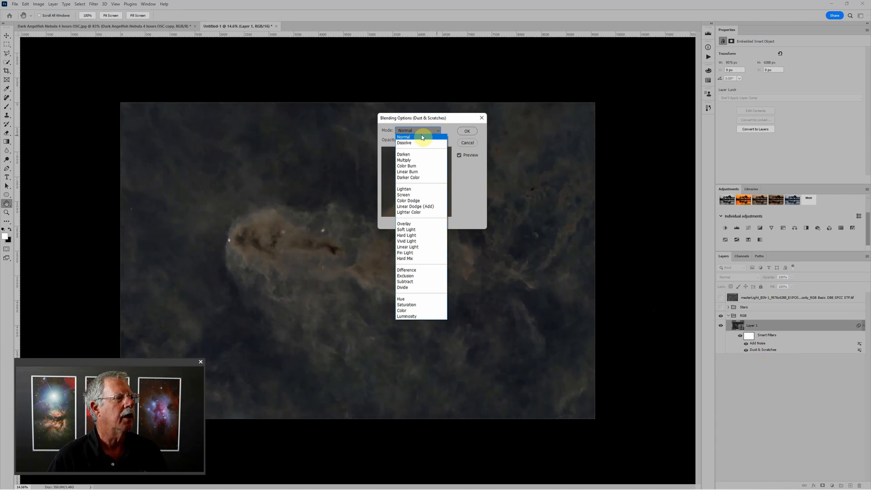
{"action": "left_click", "coordinate": [412, 156]}
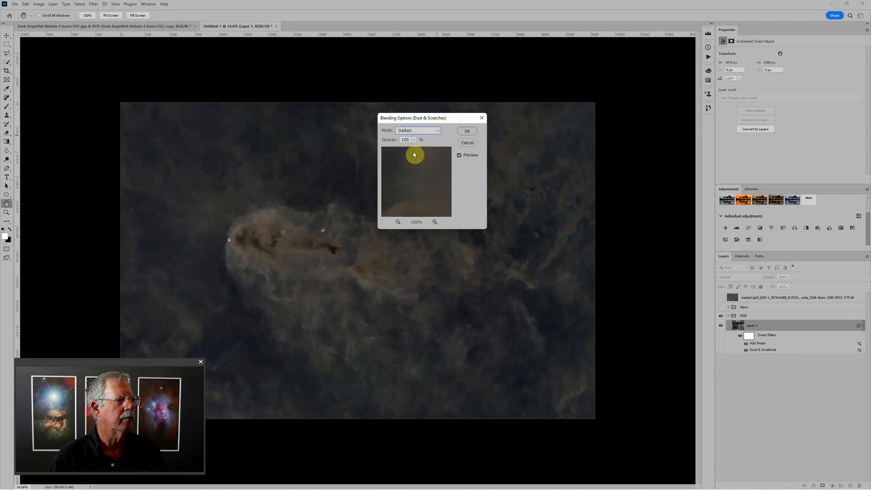
{"action": "left_click", "coordinate": [465, 132]}
{"action": "key", "text": "j"}
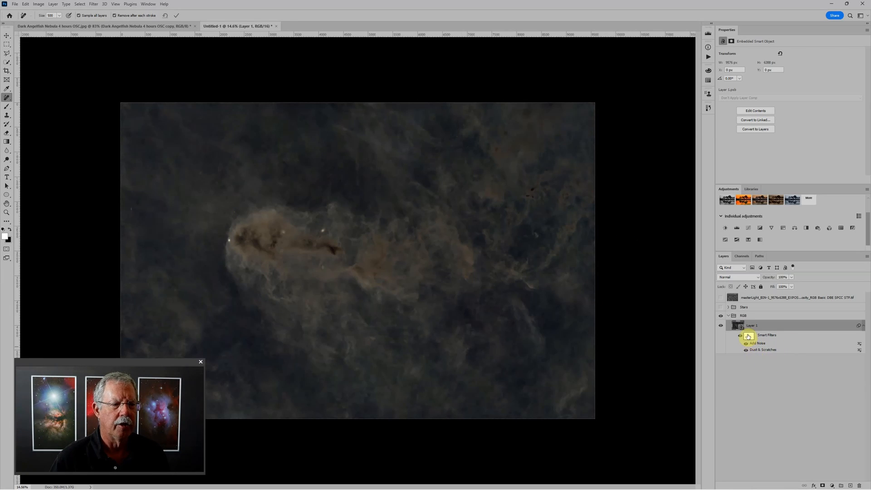
Step: Invert the smart filter mask to black and paint it white with a large brush over the background around the nebula
{"action": "left_click", "coordinate": [748, 338]}
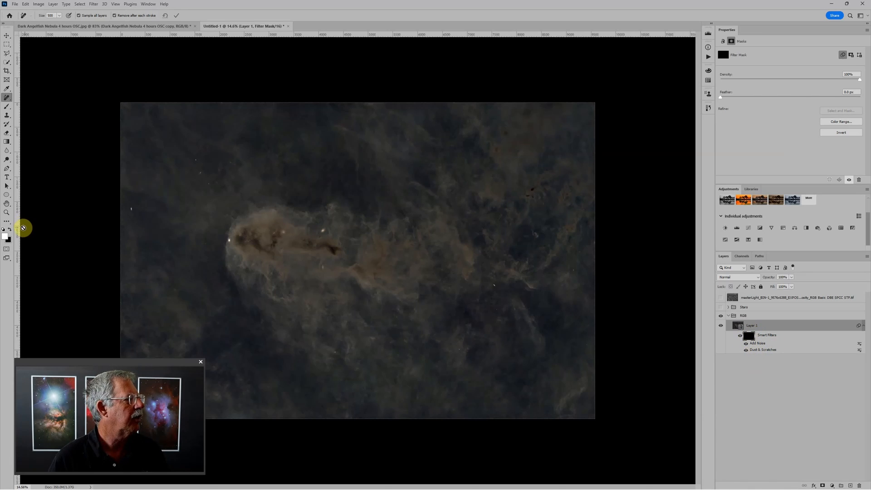
{"action": "left_click", "coordinate": [8, 108]}
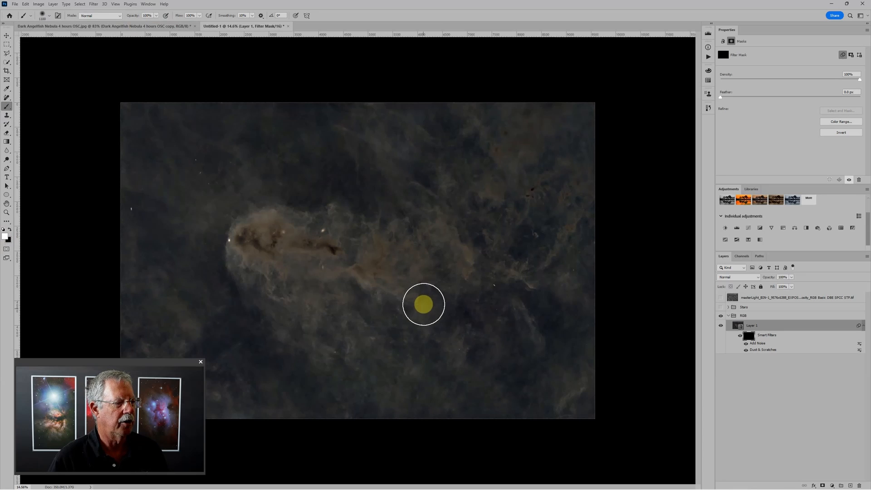
{"action": "key", "text": "ctrl+plus"}
{"action": "scroll", "coordinate": [425, 305], "scroll_direction": "up", "scroll_amount": 3}
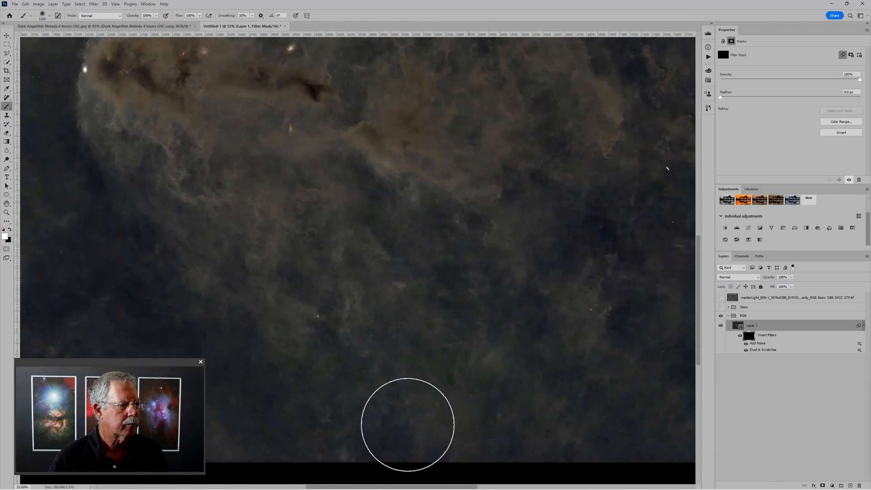
{"action": "mouse_move", "coordinate": [336, 381]}
{"action": "left_mouse_down"}
{"action": "mouse_move", "coordinate": [263, 377]}
{"action": "mouse_move", "coordinate": [247, 404]}
{"action": "mouse_move", "coordinate": [564, 454]}
{"action": "mouse_move", "coordinate": [529, 436]}
{"action": "left_mouse_up"}
{"action": "scroll", "coordinate": [529, 432], "scroll_direction": "down", "scroll_amount": 2}
{"action": "scroll", "coordinate": [528, 437], "scroll_direction": "down", "scroll_amount": 1}
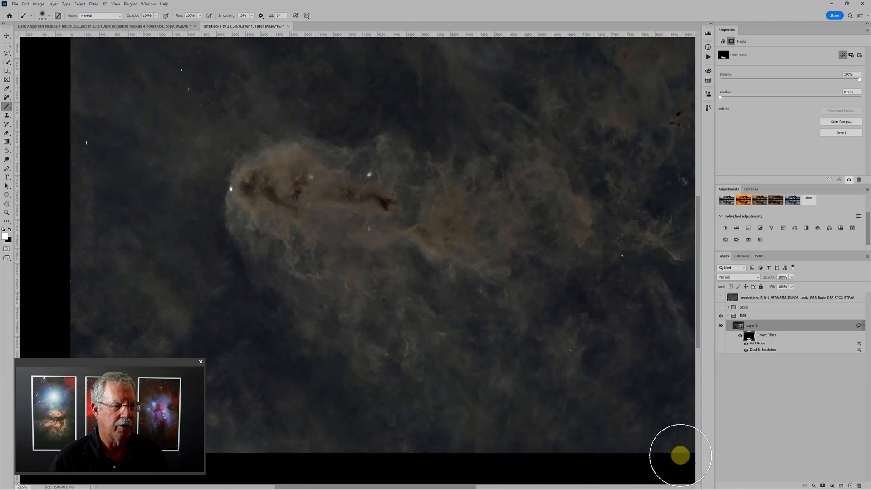
{"action": "scroll", "coordinate": [490, 390], "scroll_direction": "down", "scroll_amount": 1}
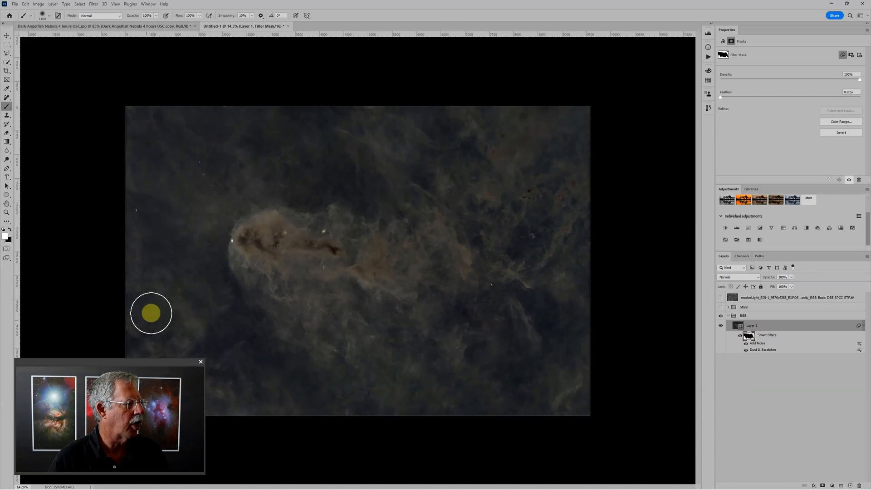
Step: Shrink the brush and paint white on the filter mask over the small bright star remnant below the nebula
{"action": "scroll", "coordinate": [329, 379], "scroll_direction": "up", "scroll_amount": 3}
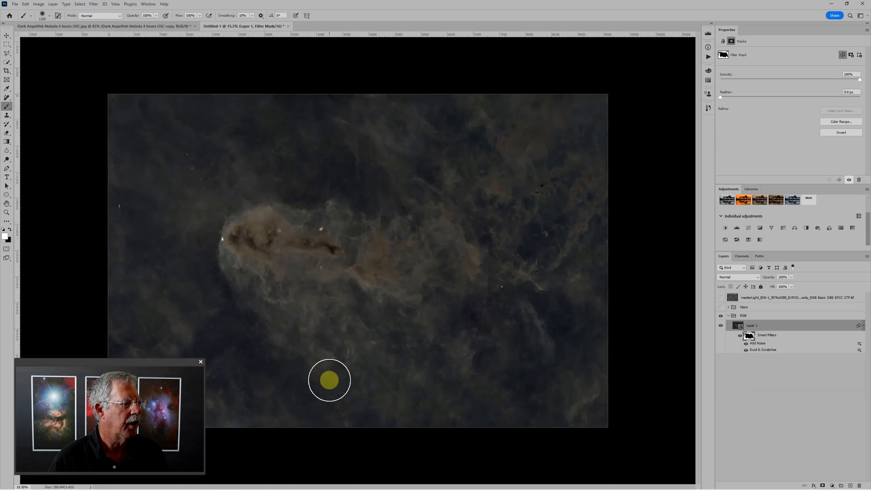
{"action": "scroll", "coordinate": [329, 434], "scroll_direction": "up", "scroll_amount": 4}
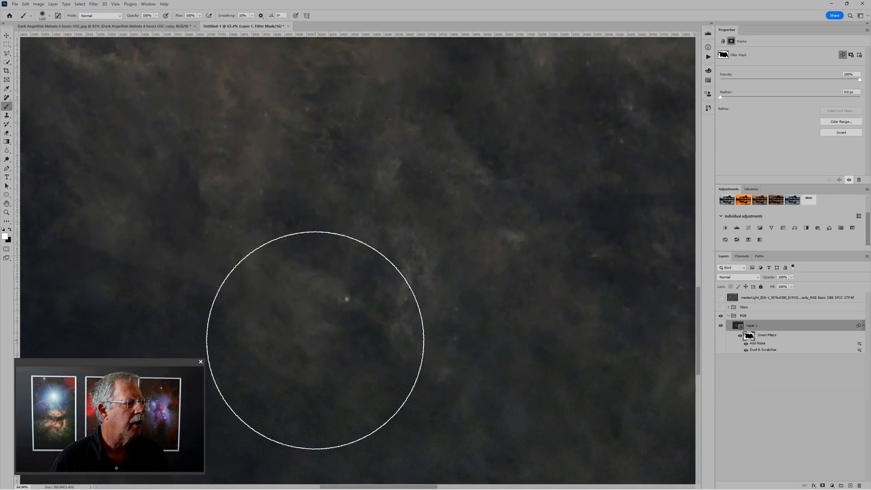
{"action": "key", "text": "bracketleft"}
{"action": "key", "text": "bracketleft"}
{"action": "key", "text": "bracketleft"}
{"action": "key", "text": "bracketleft"}
{"action": "key", "text": "bracketleft"}
{"action": "key", "text": "bracketleft"}
{"action": "key", "text": "bracketleft"}
{"action": "key", "text": "bracketleft"}
{"action": "key", "text": "bracketleft"}
{"action": "key", "text": "bracketleft"}
{"action": "key", "text": "bracketleft"}
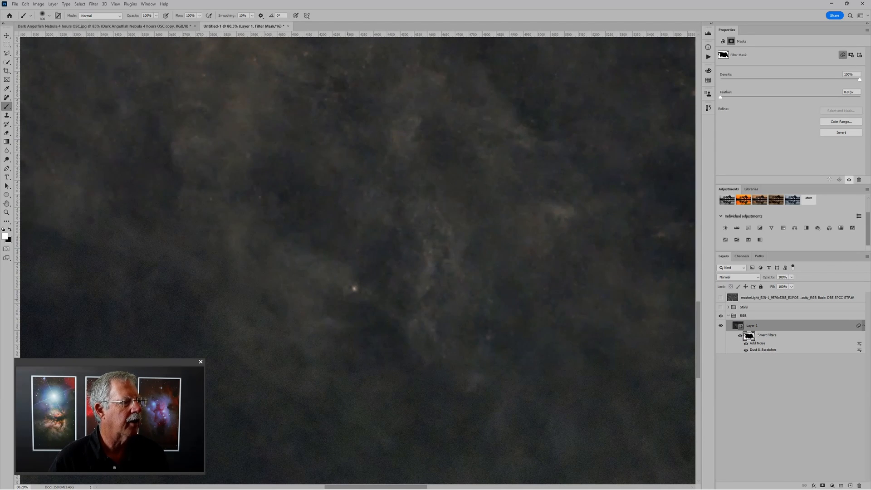
{"action": "scroll", "coordinate": [365, 291], "scroll_direction": "up", "scroll_amount": 1}
{"action": "key", "text": "bracketleft"}
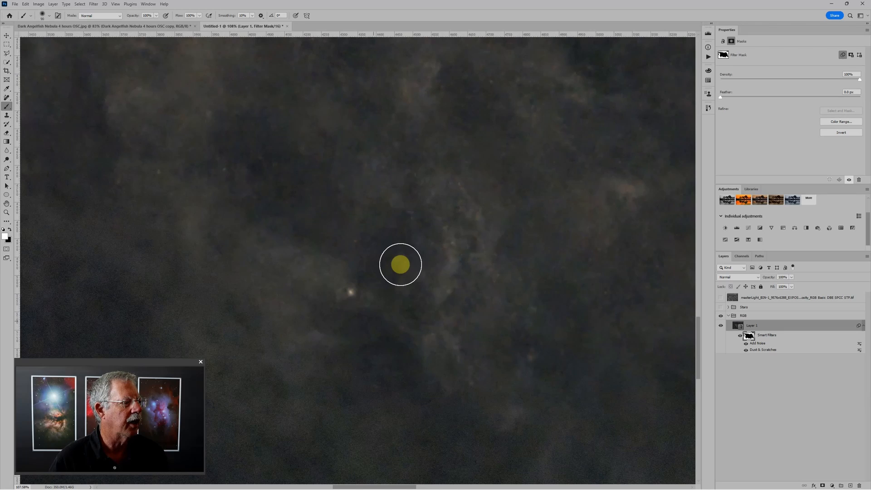
{"action": "key", "text": "bracketleft"}
{"action": "key", "text": "bracketleft"}
{"action": "key", "text": "bracketleft"}
{"action": "key", "text": "bracketleft"}
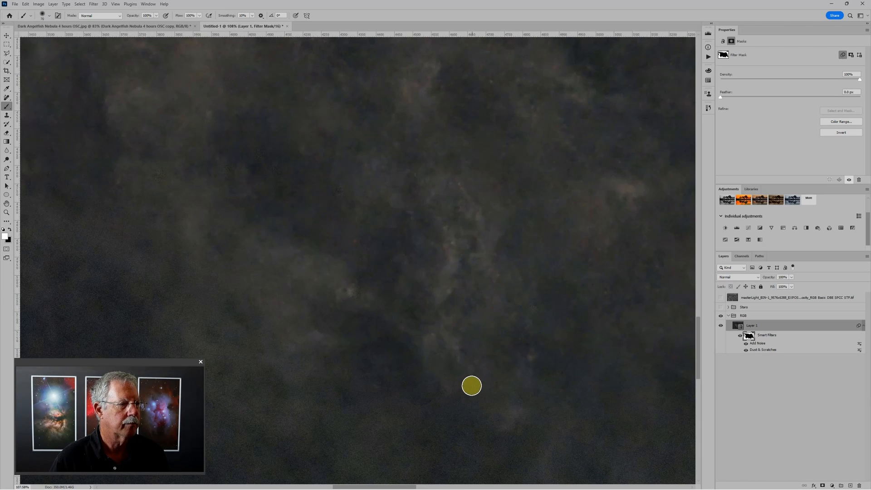
{"action": "scroll", "coordinate": [476, 385], "scroll_direction": "down", "scroll_amount": 3}
{"action": "scroll", "coordinate": [478, 384], "scroll_direction": "down", "scroll_amount": 3}
{"action": "scroll", "coordinate": [435, 204], "scroll_direction": "down", "scroll_amount": 2}
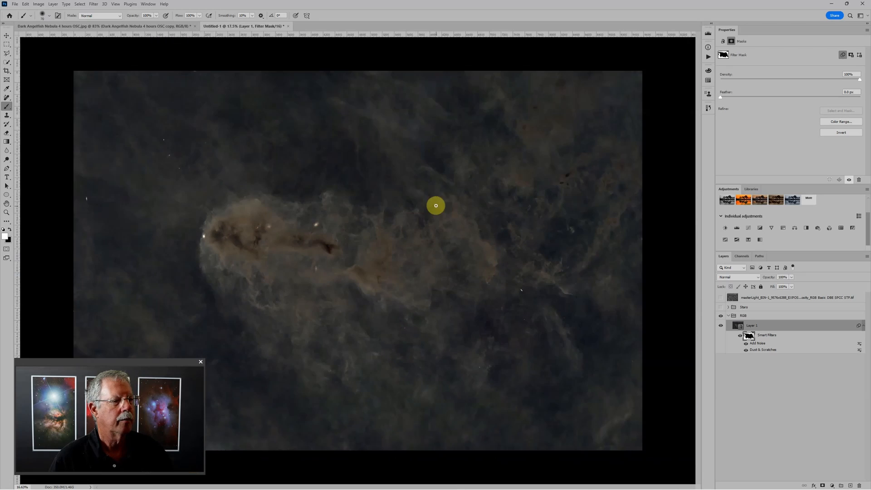
{"action": "scroll", "coordinate": [437, 214], "scroll_direction": "down", "scroll_amount": 1}
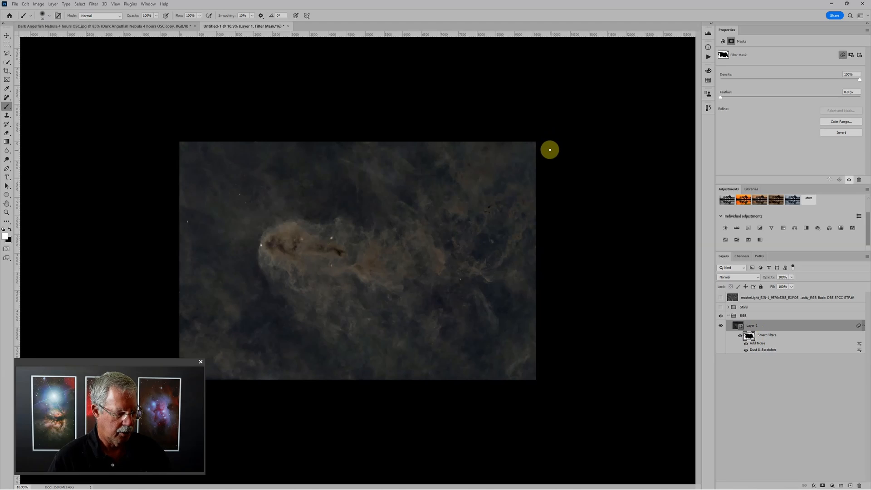
Step: Enlarge the brush and extend the white area of the filter mask over more of the background
{"action": "key", "text": "bracketright"}
{"action": "key", "text": "bracketright"}
{"action": "key", "text": "bracketright"}
{"action": "key", "text": "bracketright"}
{"action": "key", "text": "bracketright"}
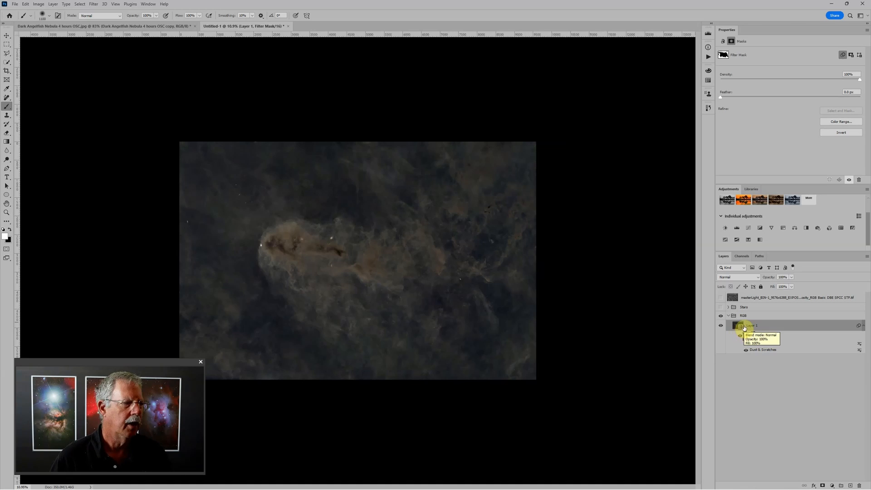
Step: Add a Levels adjustment layer above the starless smart object in the RGB group
{"action": "left_click", "coordinate": [737, 228]}
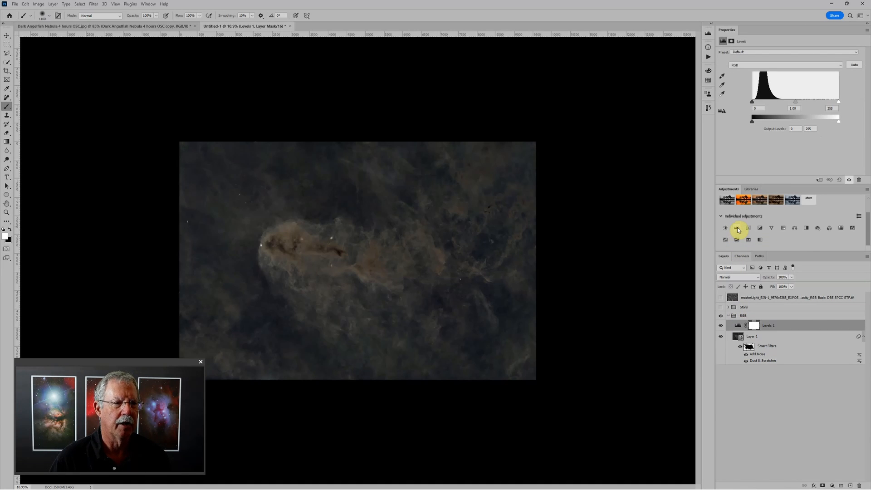
{"action": "scroll", "coordinate": [349, 216], "scroll_direction": "up", "scroll_amount": 4}
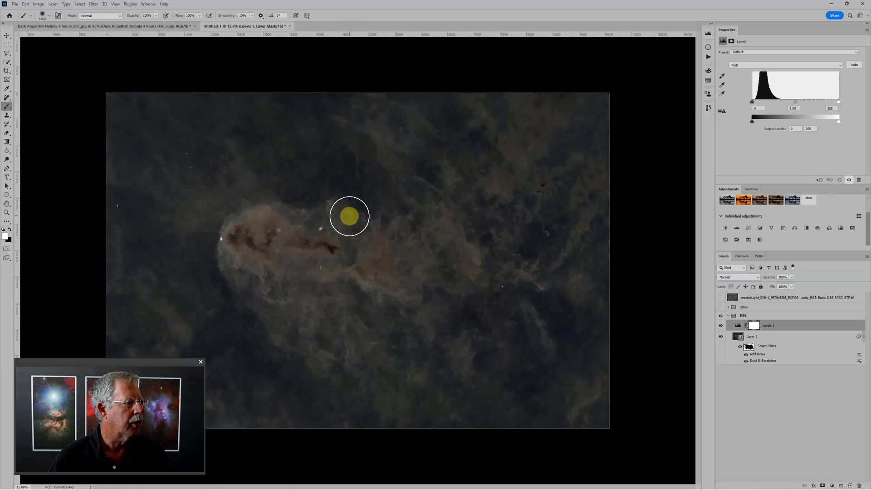
{"action": "scroll", "coordinate": [349, 216], "scroll_direction": "up", "scroll_amount": 4}
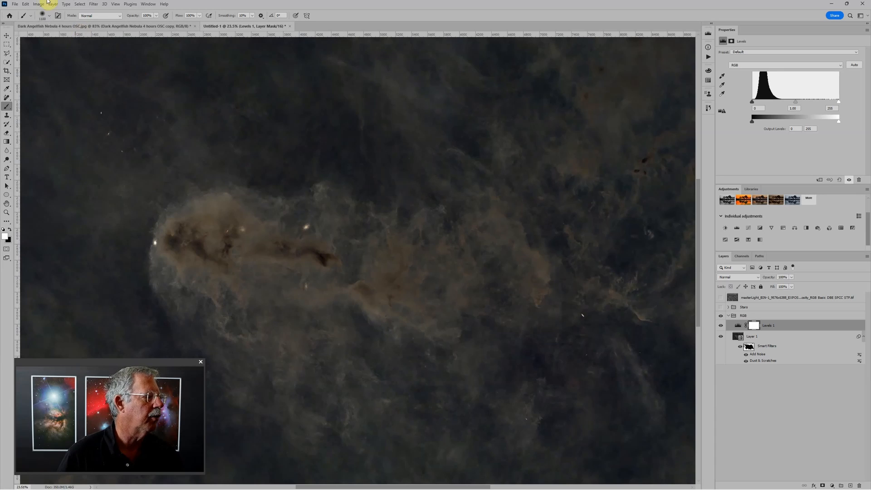
Step: Place a Color Sampler point on the dark sky just above the nebula
{"action": "left_click", "coordinate": [7, 89]}
{"action": "right_click", "coordinate": [7, 88]}
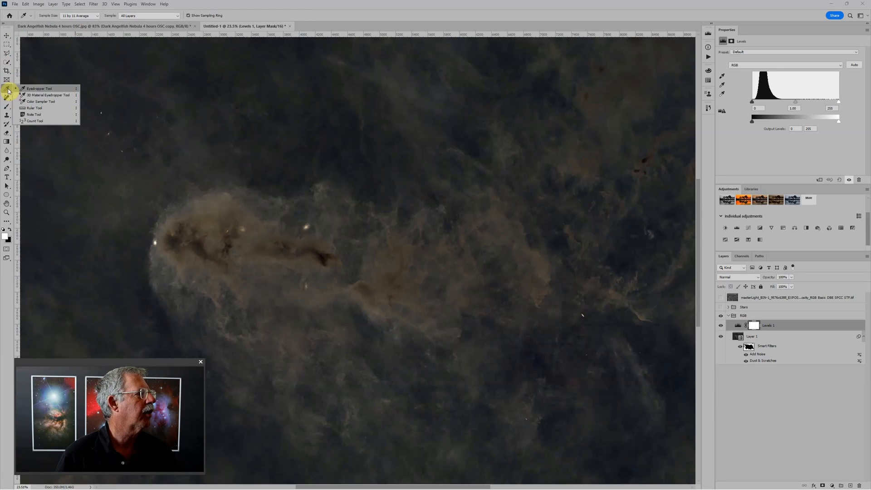
{"action": "left_click", "coordinate": [49, 102]}
{"action": "scroll", "coordinate": [355, 132], "scroll_direction": "up", "scroll_amount": 3}
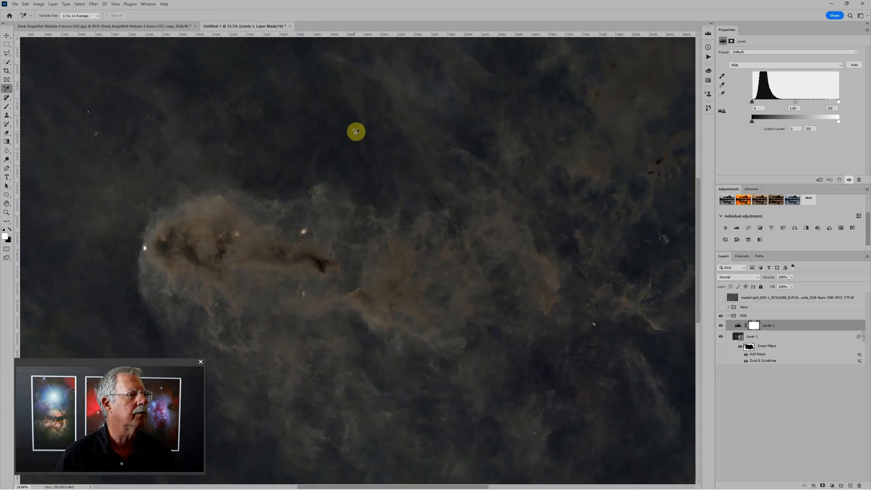
{"action": "scroll", "coordinate": [347, 141], "scroll_direction": "up", "scroll_amount": 3}
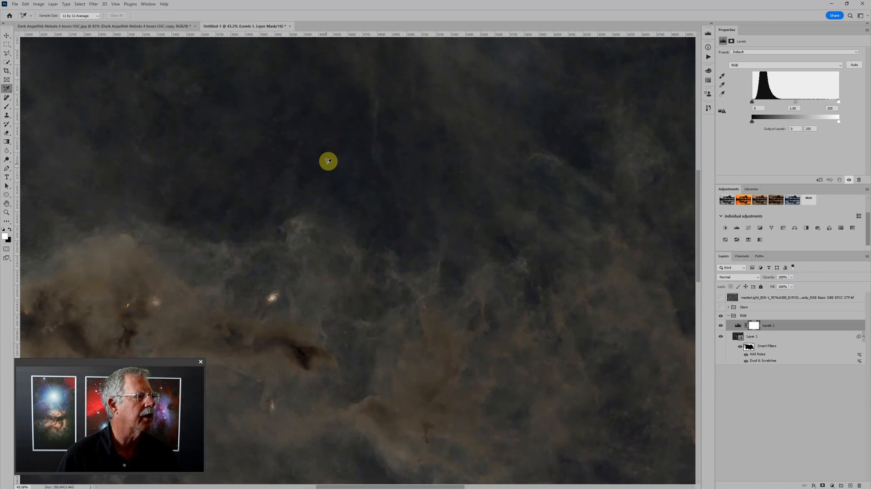
{"action": "left_click", "coordinate": [327, 162]}
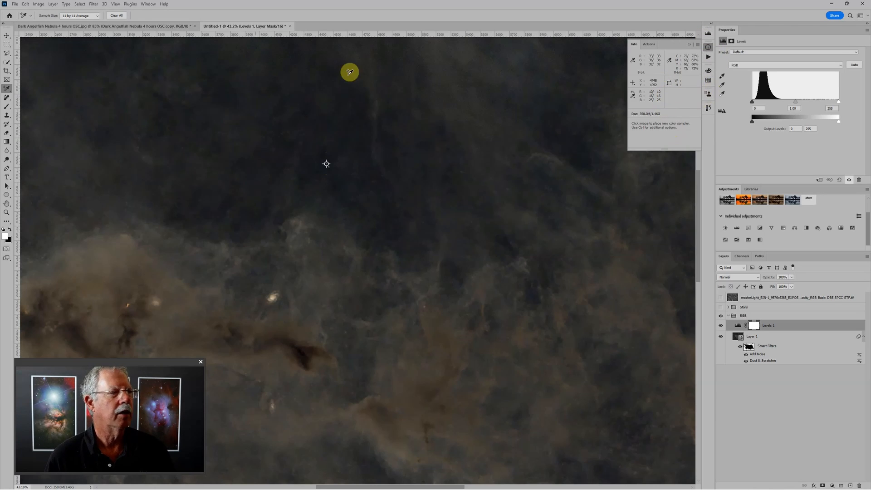
Step: Float the Info readout over the image and dock it back in its original place
{"action": "left_click", "coordinate": [149, 4]}
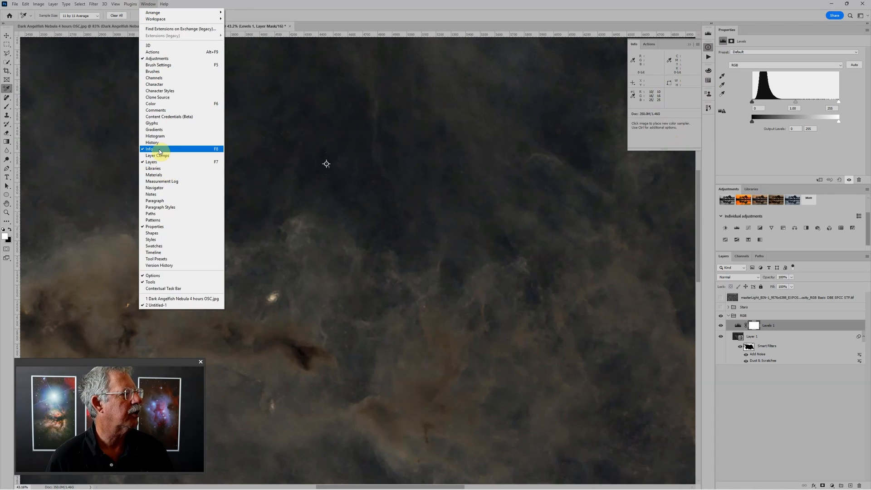
{"action": "left_click", "coordinate": [395, 30]}
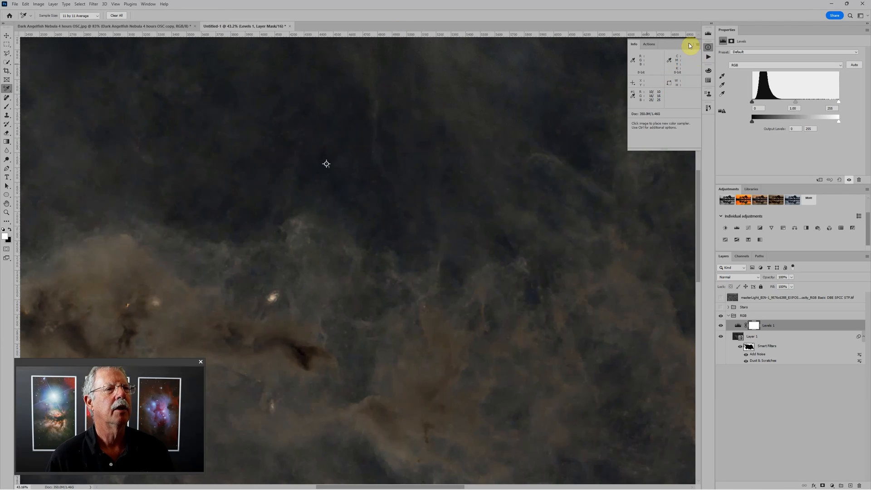
{"action": "left_click_drag", "start_coordinate": [670, 44], "coordinate": [629, 103]}
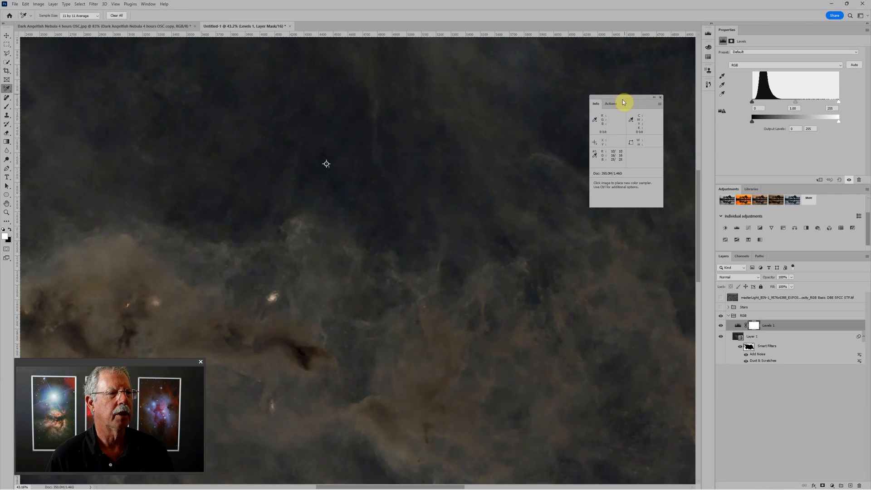
{"action": "left_click_drag", "start_coordinate": [622, 100], "coordinate": [706, 52]}
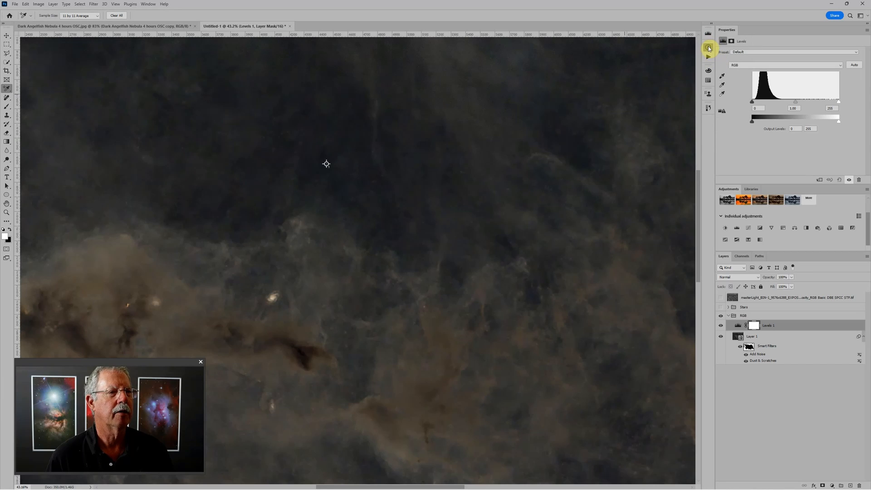
{"action": "left_click", "coordinate": [708, 48]}
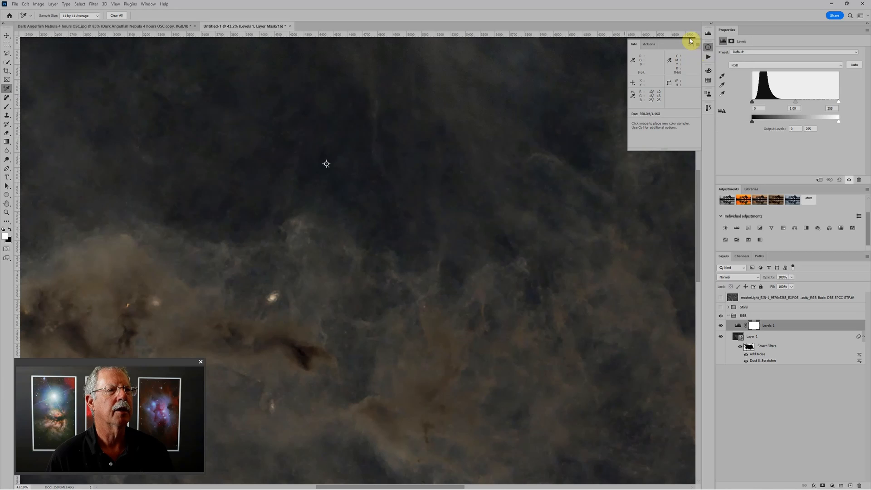
{"action": "left_click", "coordinate": [689, 45]}
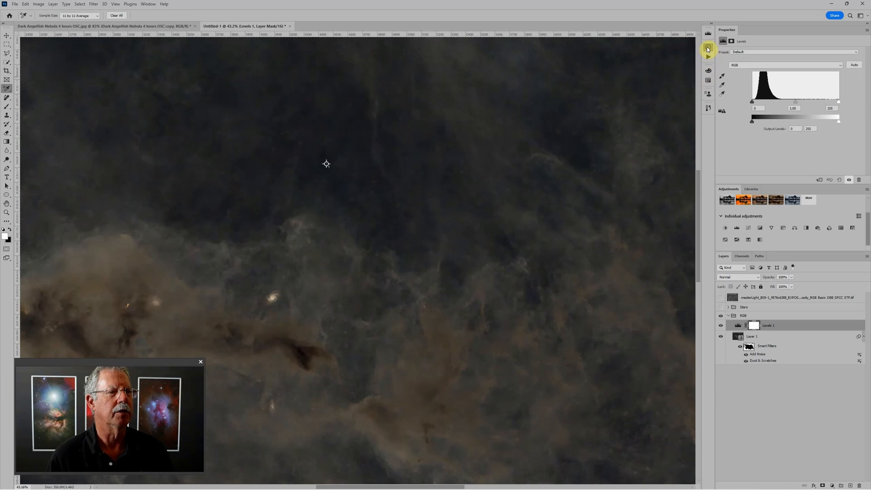
{"action": "left_click", "coordinate": [707, 48]}
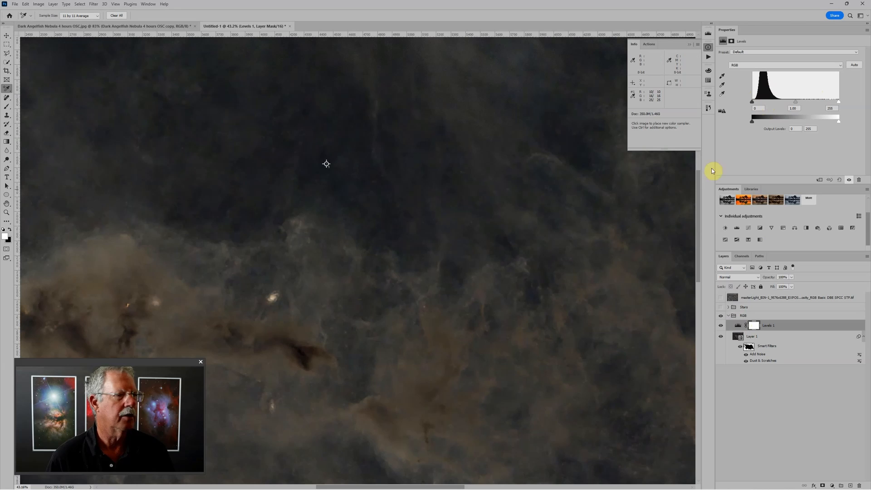
{"action": "mouse_move", "coordinate": [752, 101]}
{"action": "left_mouse_down"}
{"action": "mouse_move", "coordinate": [768, 99]}
{"action": "mouse_move", "coordinate": [744, 103]}
{"action": "left_mouse_up"}
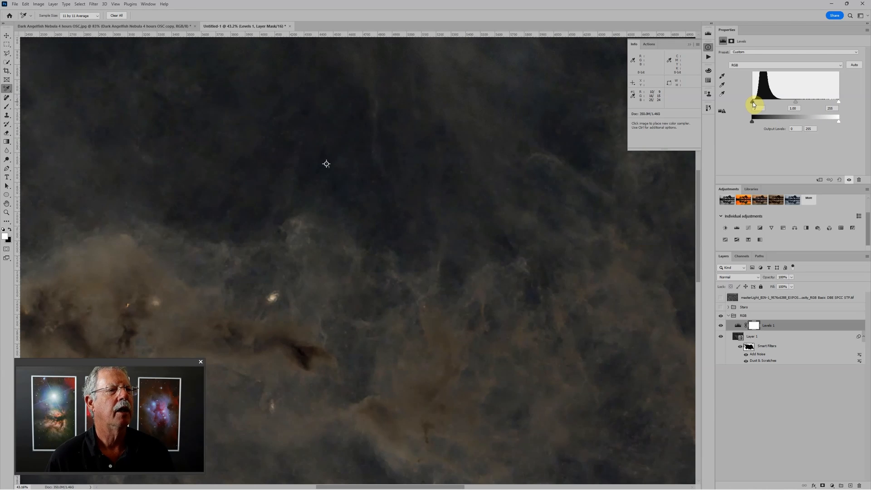
{"action": "left_click_drag", "start_coordinate": [753, 103], "coordinate": [757, 103]}
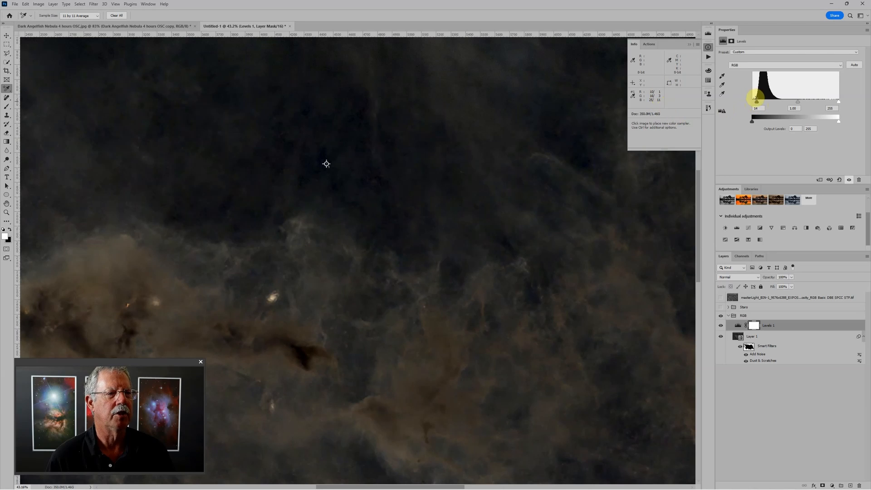
{"action": "left_click_drag", "start_coordinate": [756, 101], "coordinate": [717, 97]}
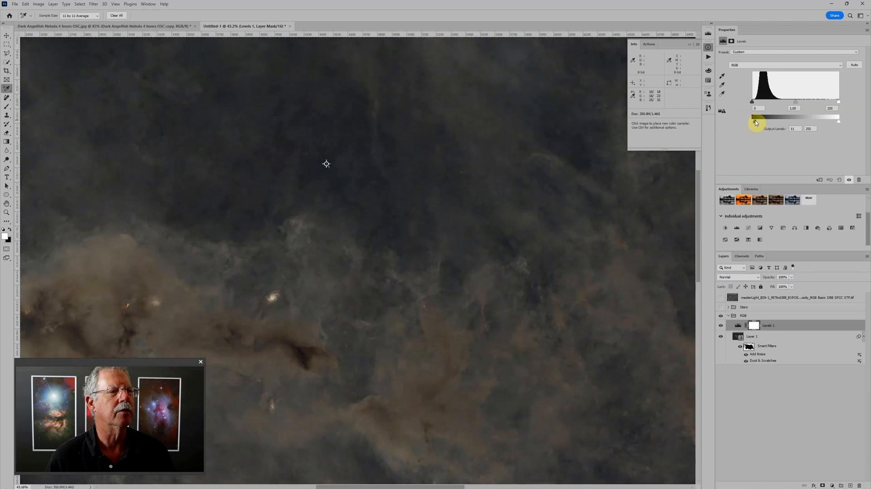
{"action": "left_click_drag", "start_coordinate": [752, 121], "coordinate": [758, 119]}
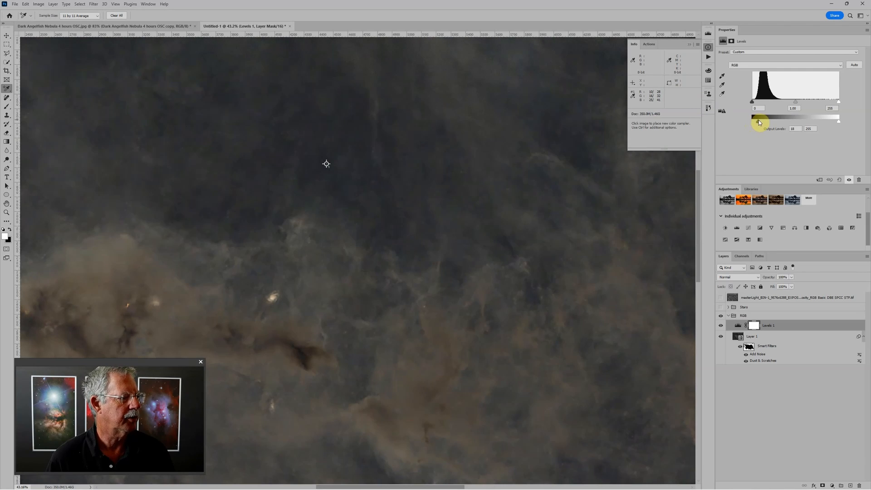
{"action": "key", "text": "ctrl+z"}
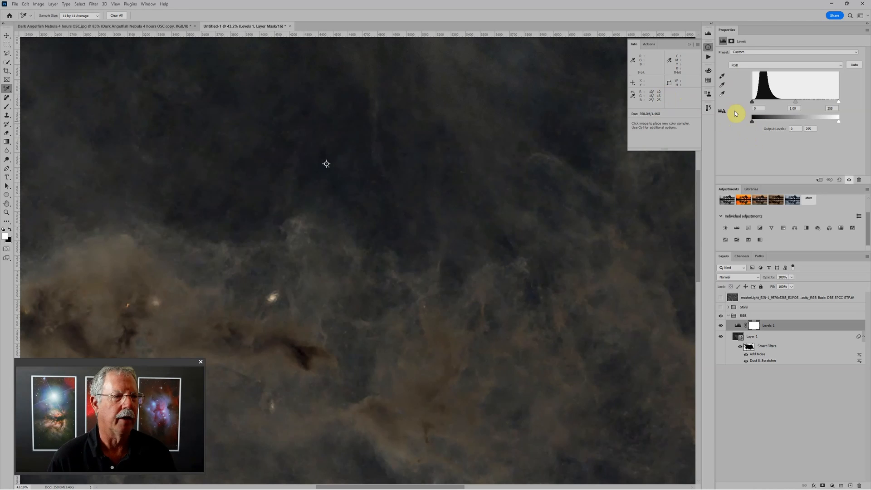
Step: Set the Levels adjustment's black output level to 9 in the Red channel and 4 in the Green channel
{"action": "left_click", "coordinate": [750, 66]}
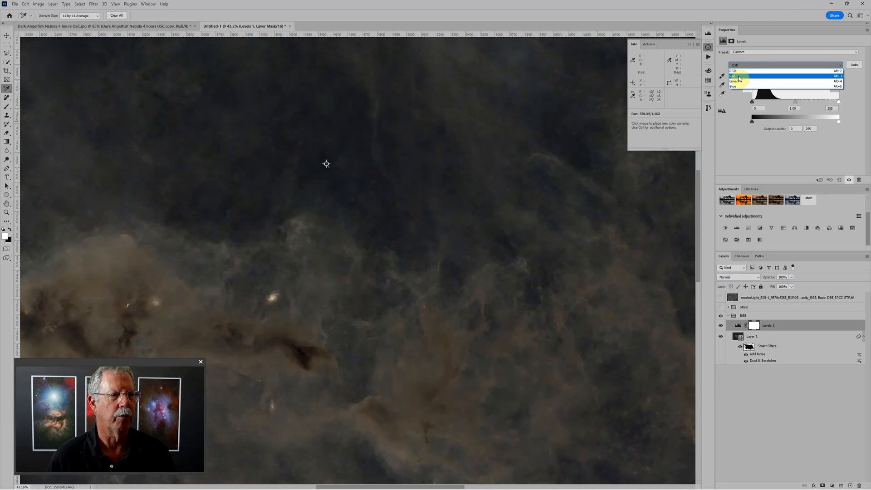
{"action": "left_click", "coordinate": [738, 76]}
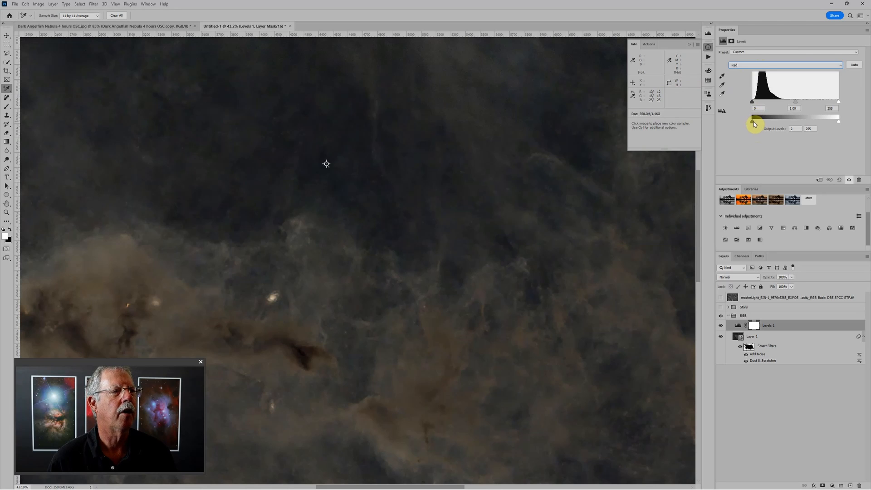
{"action": "left_click_drag", "start_coordinate": [753, 121], "coordinate": [755, 123]}
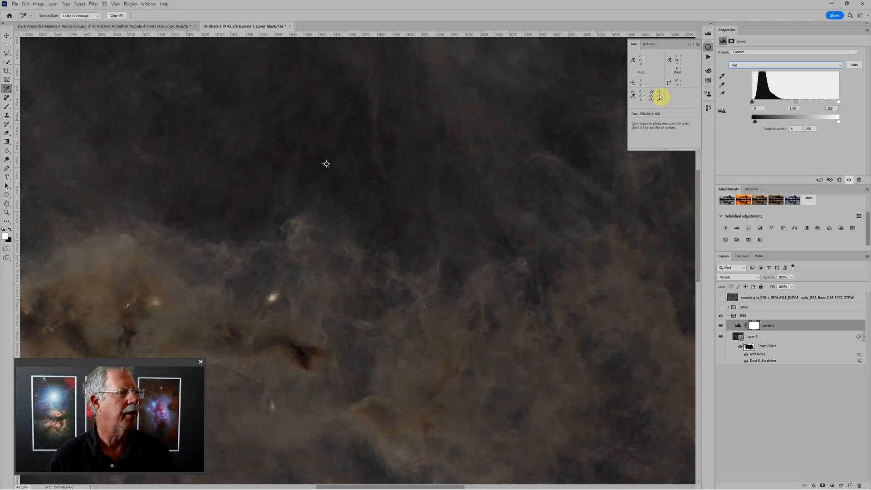
{"action": "left_click", "coordinate": [739, 65]}
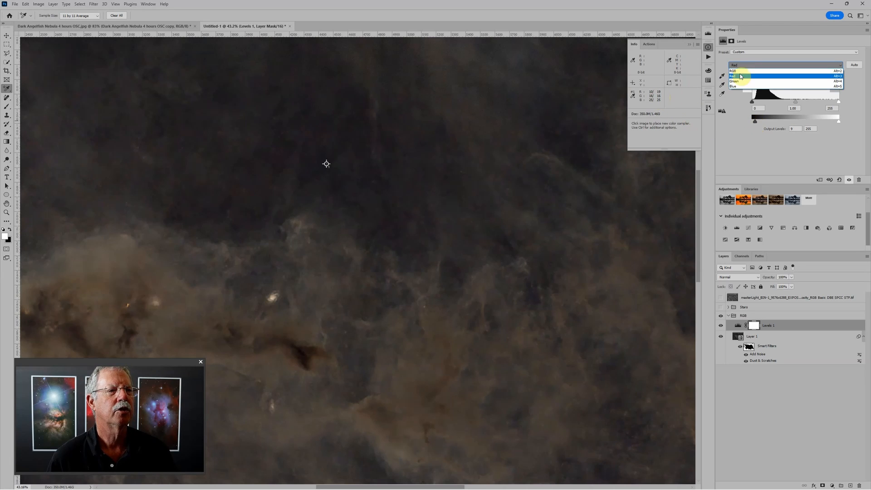
{"action": "left_click", "coordinate": [739, 82]}
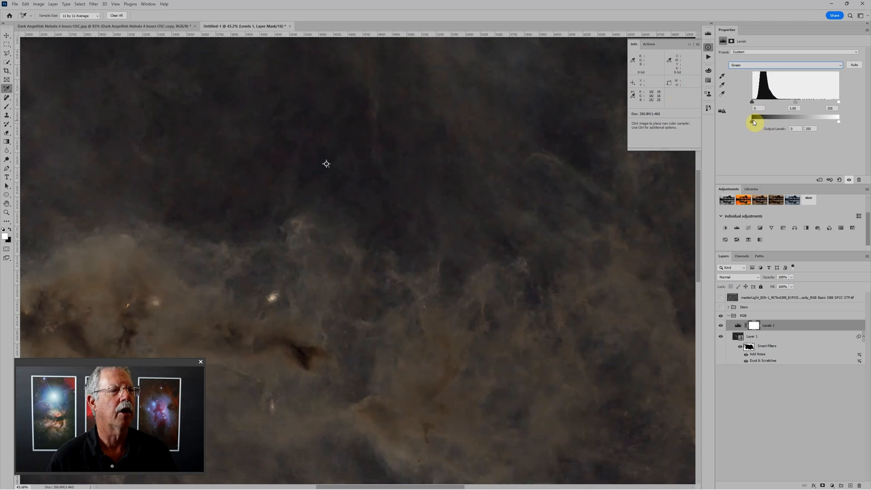
{"action": "left_click_drag", "start_coordinate": [753, 120], "coordinate": [754, 119]}
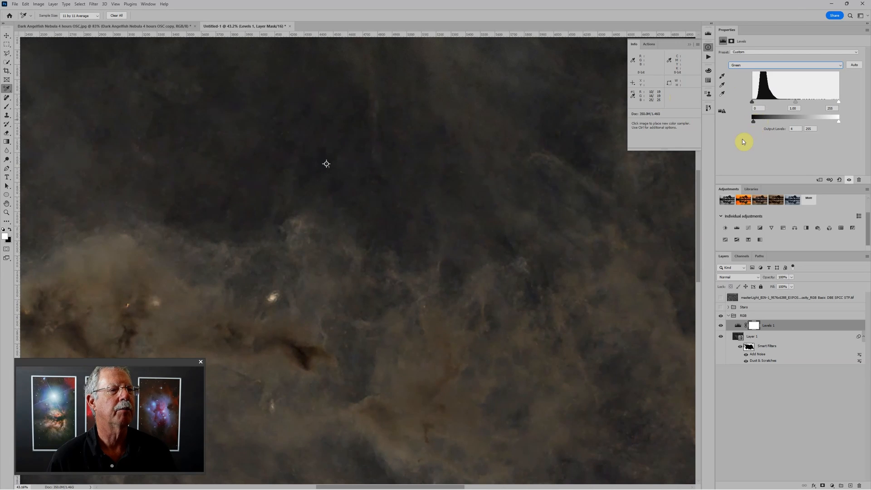
Step: Set the black input level of the Blue channel in the same Levels adjustment to 6
{"action": "left_click", "coordinate": [744, 65]}
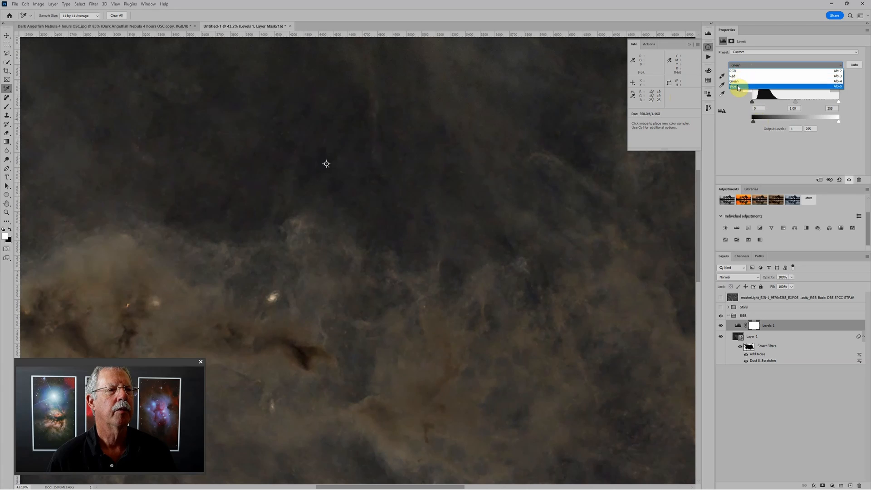
{"action": "left_click", "coordinate": [736, 87]}
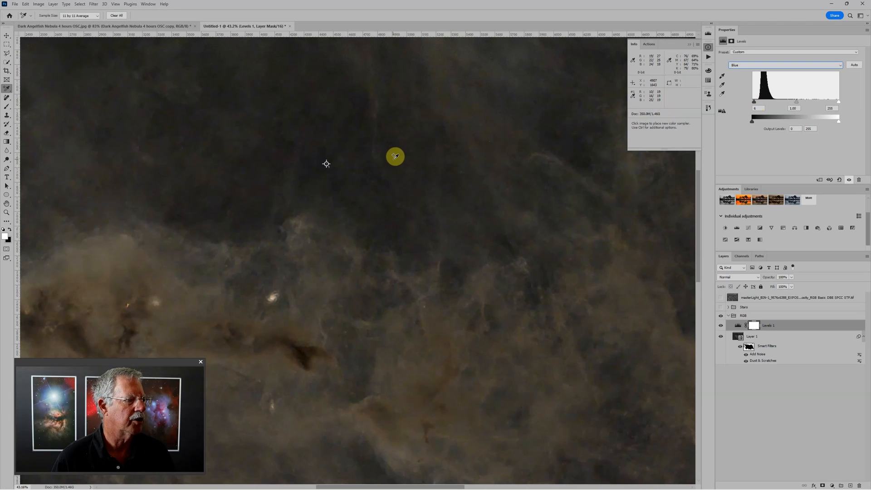
{"action": "scroll", "coordinate": [326, 164], "scroll_direction": "down", "scroll_amount": 8}
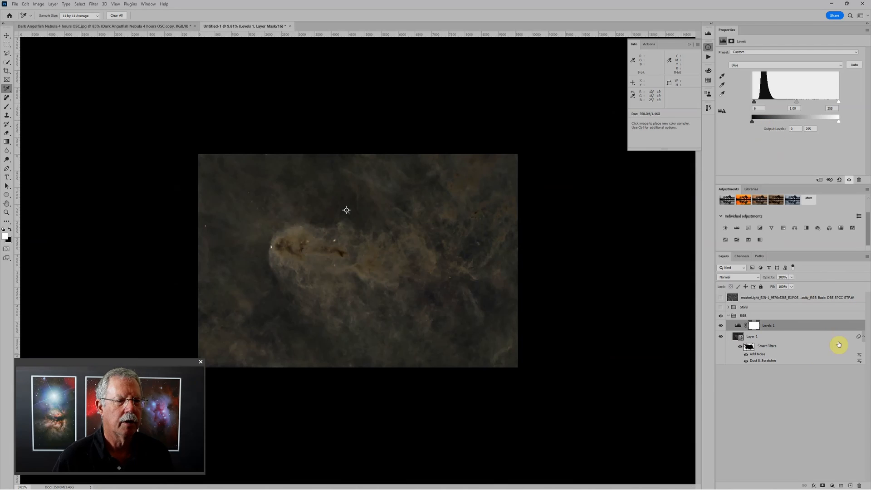
Step: Rename the Levels adjustment layer to "Black point"
{"action": "double_click", "coordinate": [772, 325]}
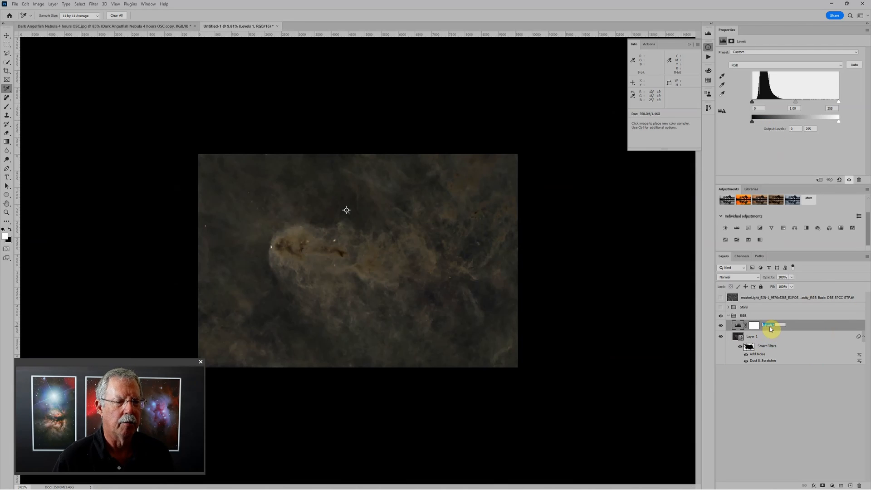
{"action": "type", "text": "Black point"}
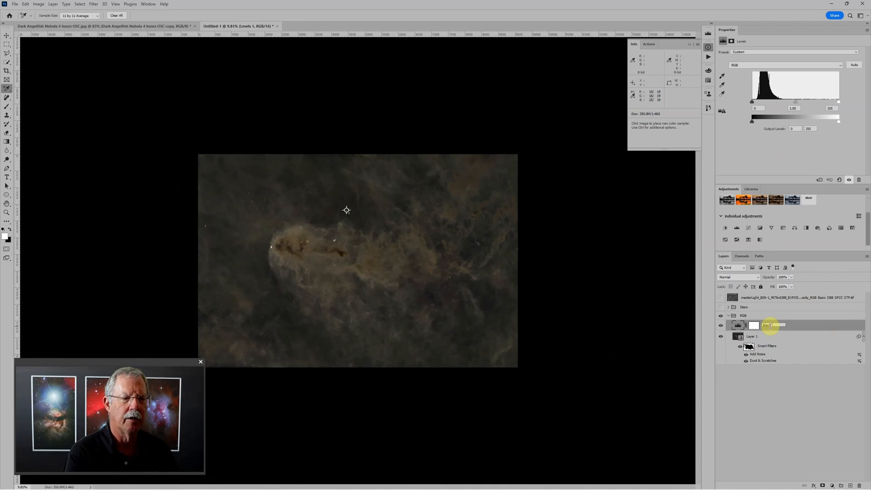
{"action": "left_click", "coordinate": [769, 327]}
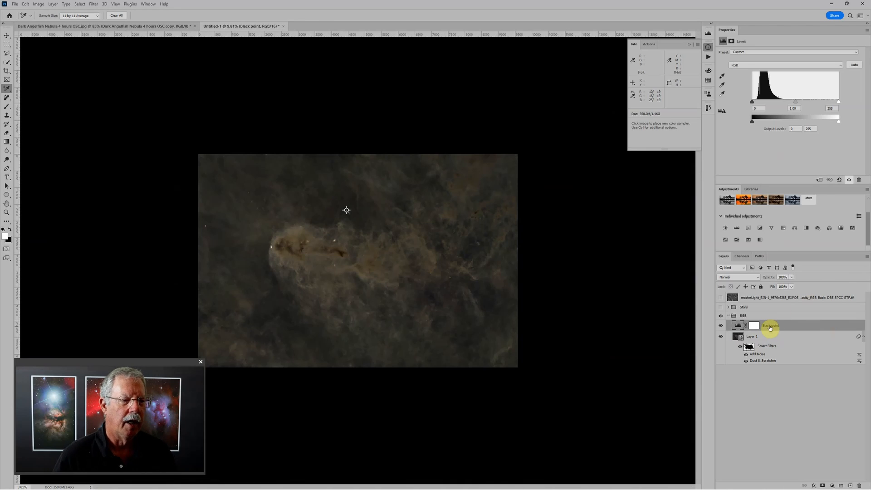
Step: Add a second Levels layer above Black point with RGB input levels of black 7, midtones 1.05 and white 195
{"action": "left_click", "coordinate": [736, 228]}
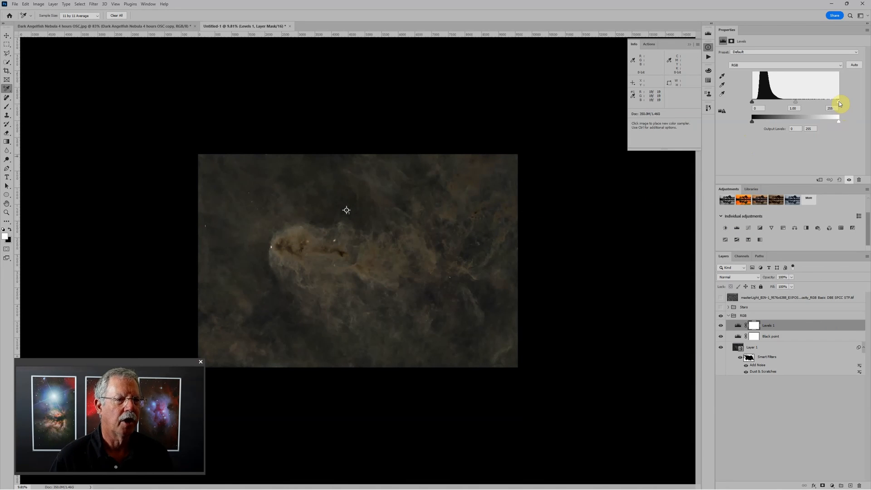
{"action": "left_click_drag", "start_coordinate": [838, 101], "coordinate": [819, 103]}
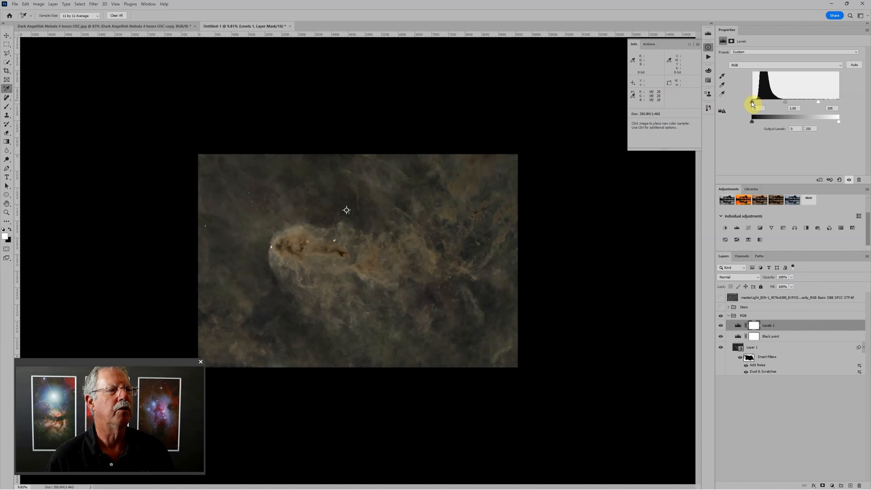
{"action": "left_click_drag", "start_coordinate": [752, 104], "coordinate": [754, 104]}
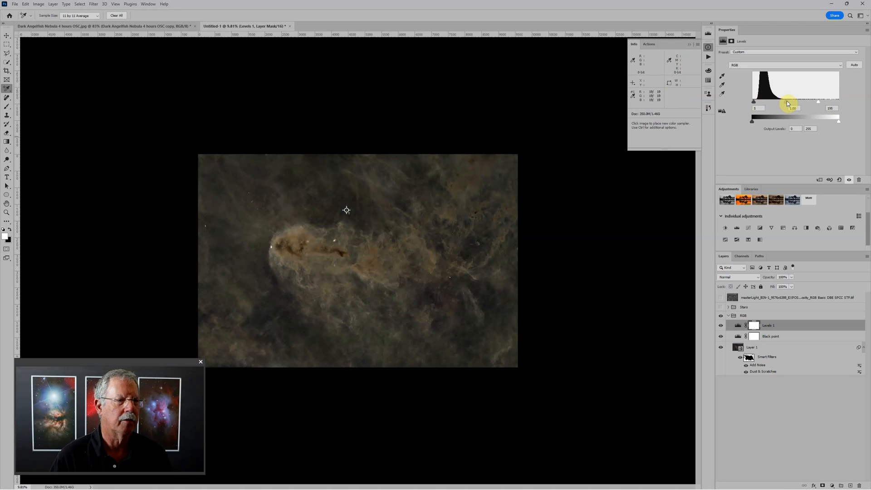
{"action": "left_click_drag", "start_coordinate": [787, 102], "coordinate": [785, 103]}
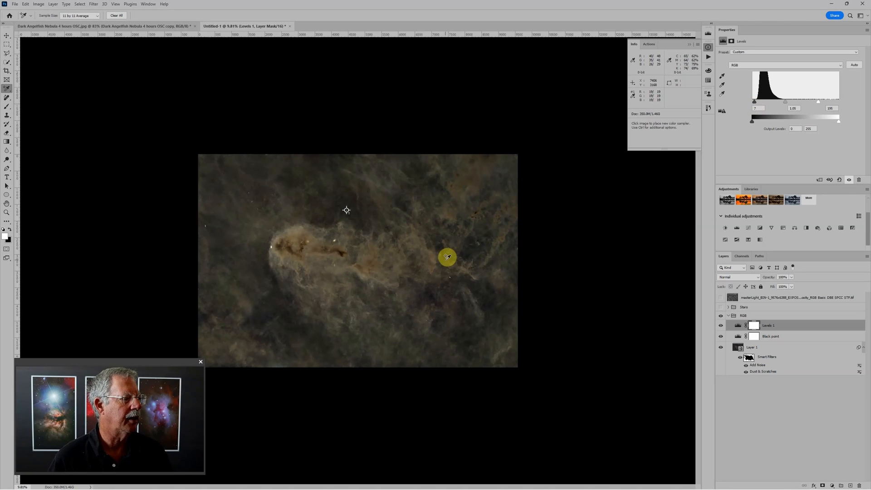
{"action": "scroll", "coordinate": [438, 284], "scroll_direction": "down", "scroll_amount": 2}
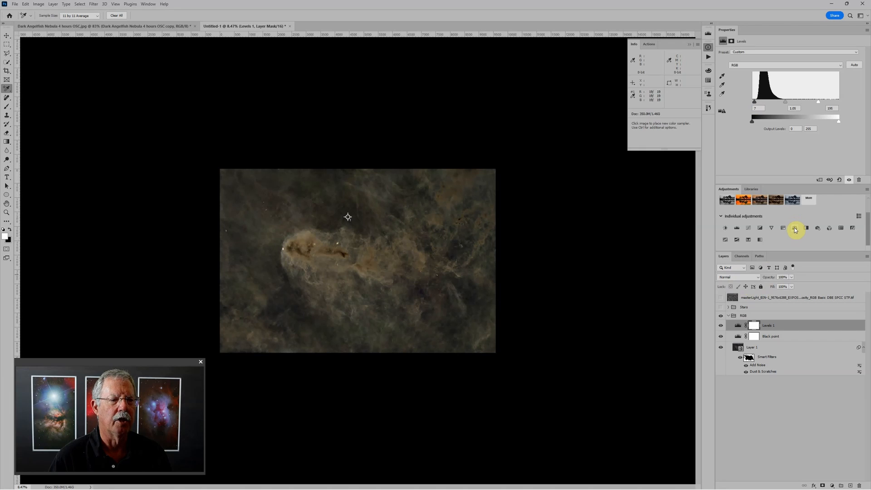
Step: Add Color Balance and Hue/Saturation adjustment layers above the Levels layer and set the Master saturation to -3
{"action": "left_click", "coordinate": [794, 229]}
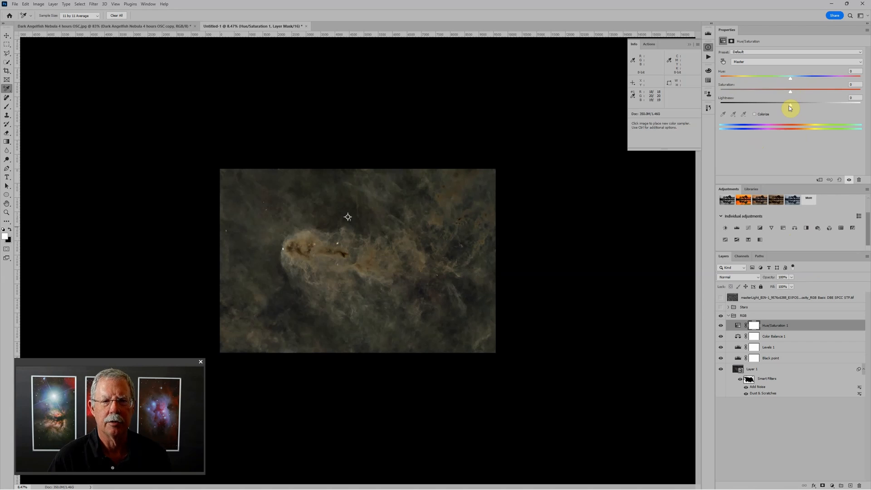
{"action": "left_click", "coordinate": [754, 62]}
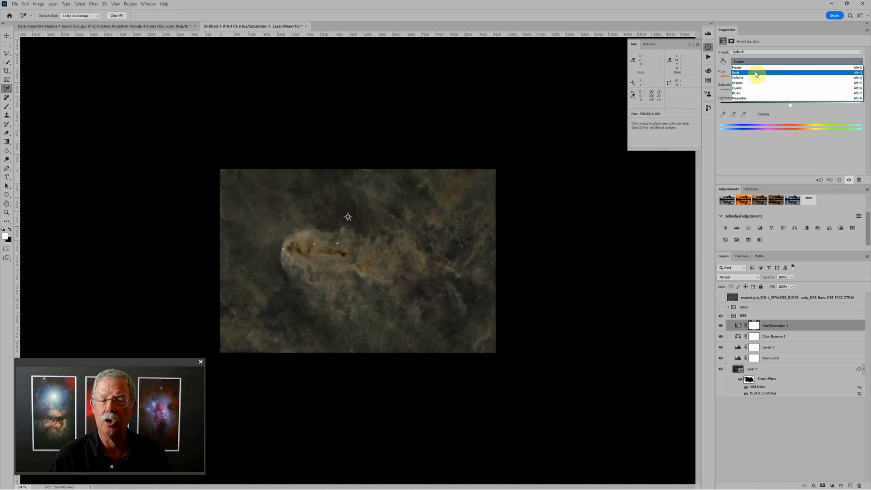
{"action": "left_click", "coordinate": [776, 145]}
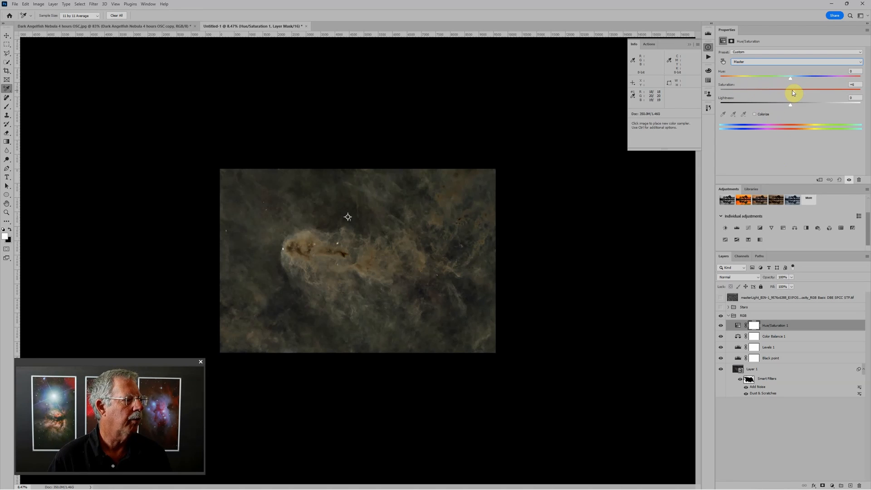
{"action": "mouse_move", "coordinate": [796, 93]}
{"action": "left_mouse_down"}
{"action": "mouse_move", "coordinate": [778, 95]}
{"action": "mouse_move", "coordinate": [788, 91]}
{"action": "left_mouse_up"}
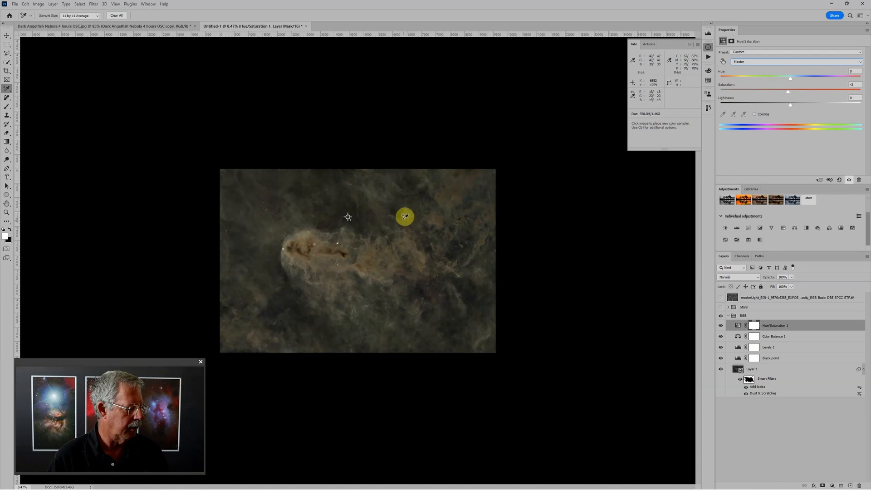
Step: Examine the nebula's colors up close along with the Midtones settings of the Color Balance layer
{"action": "scroll", "coordinate": [482, 250], "scroll_direction": "up", "scroll_amount": 2}
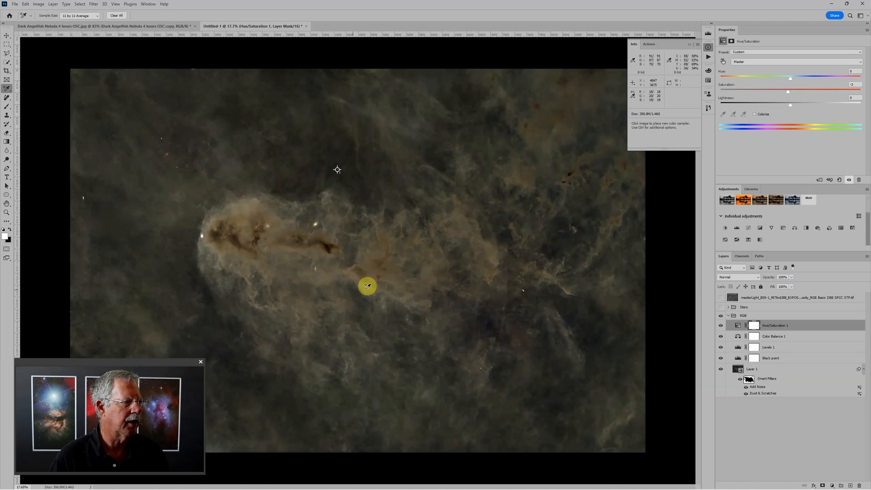
{"action": "scroll", "coordinate": [367, 286], "scroll_direction": "up", "scroll_amount": 1}
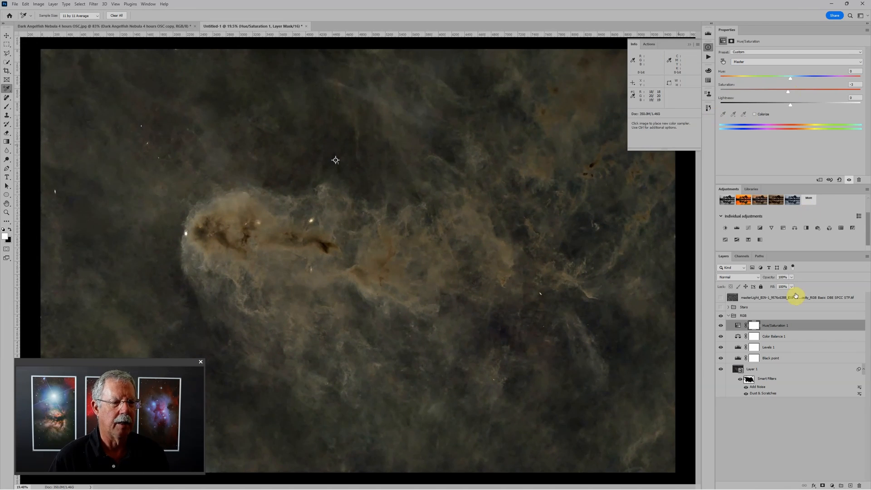
{"action": "left_click", "coordinate": [737, 337]}
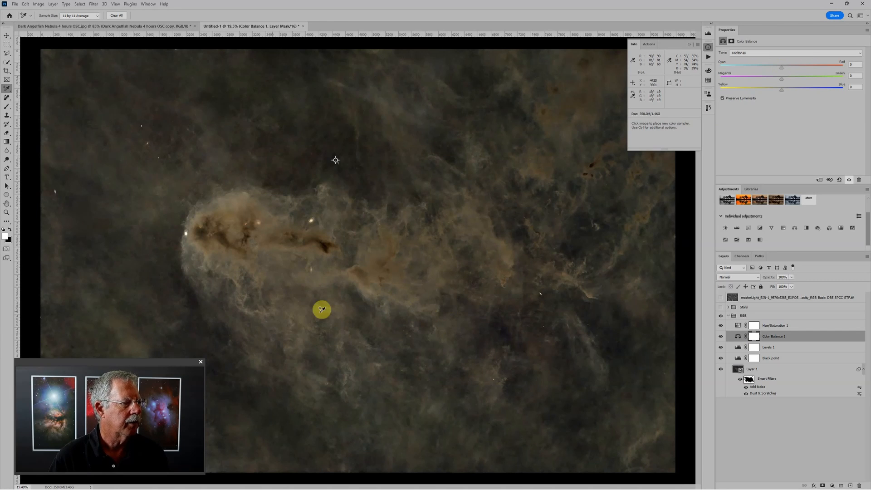
{"action": "scroll", "coordinate": [268, 309], "scroll_direction": "up", "scroll_amount": 2}
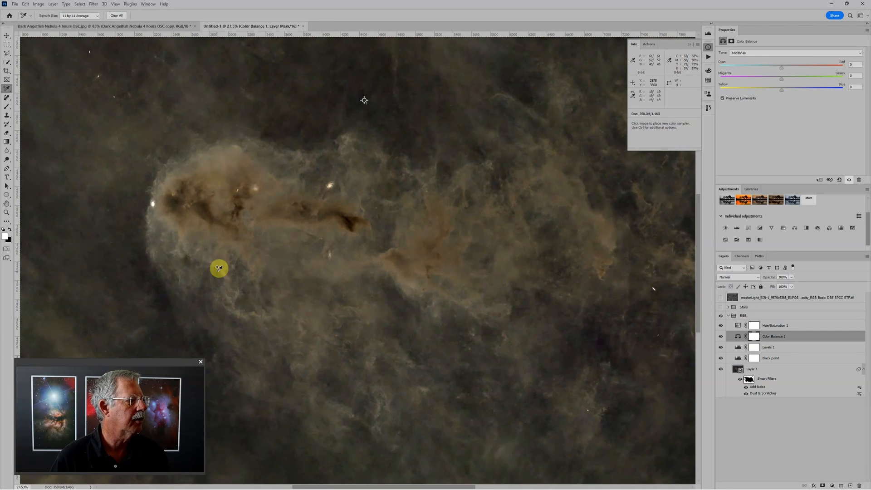
{"action": "scroll", "coordinate": [220, 266], "scroll_direction": "up", "scroll_amount": 1}
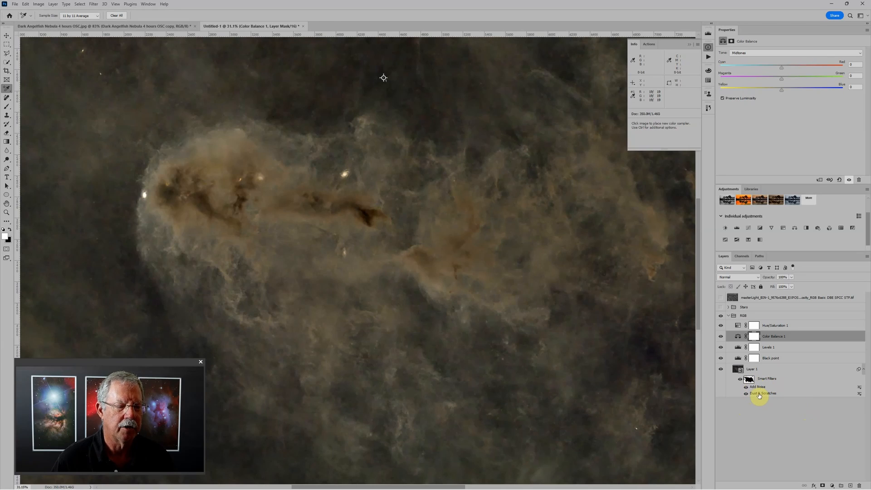
Step: Activate the smart filter mask of the starless layer and shrink the Brush to a small tip for fine mask painting
{"action": "left_click", "coordinate": [748, 380]}
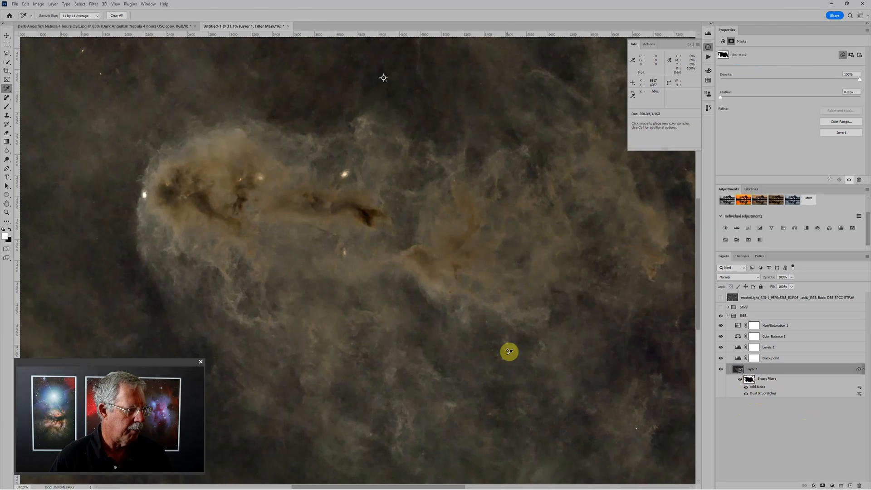
{"action": "key", "text": "b"}
{"action": "key", "text": "["}
{"action": "key", "text": "["}
{"action": "key", "text": "["}
{"action": "key", "text": "["}
{"action": "key", "text": "["}
{"action": "key", "text": "["}
{"action": "key", "text": "["}
{"action": "key", "text": "["}
{"action": "key", "text": "["}
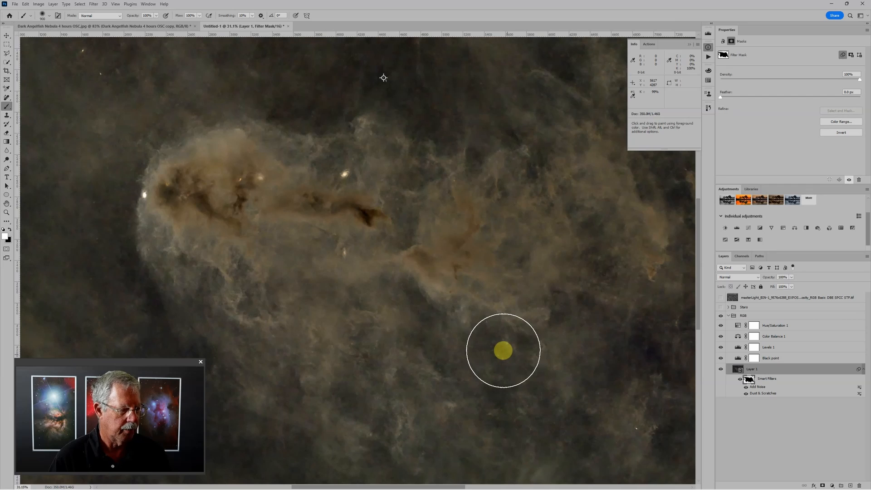
{"action": "key", "text": "bracketleft"}
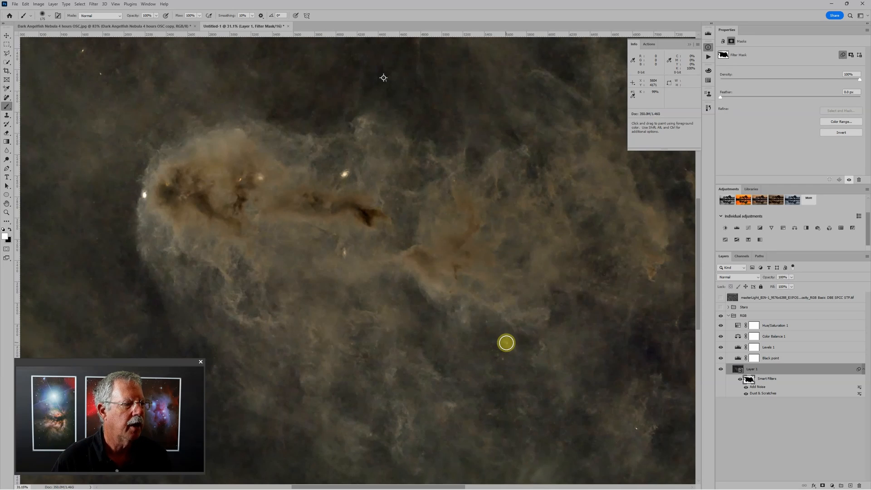
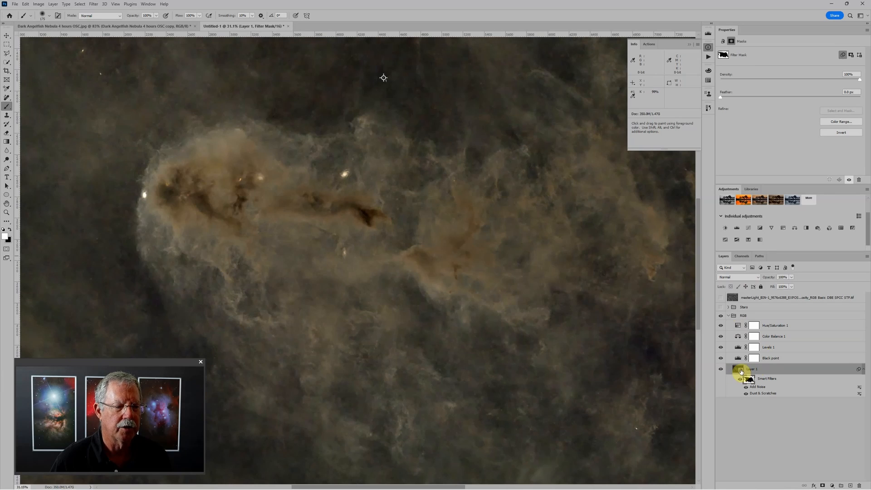
Step: Open the embedded contents of the starless Layer 1 smart object and get a close view of the nebula
{"action": "left_click", "coordinate": [739, 370]}
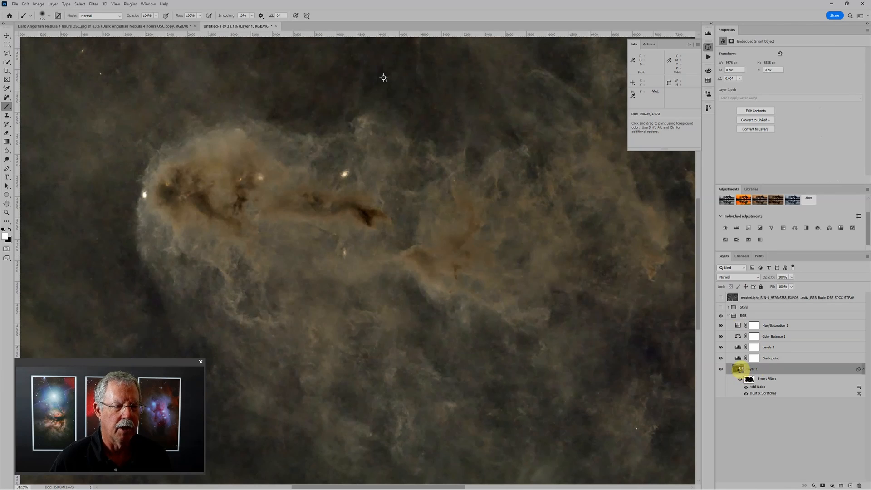
{"action": "double_click", "coordinate": [739, 369]}
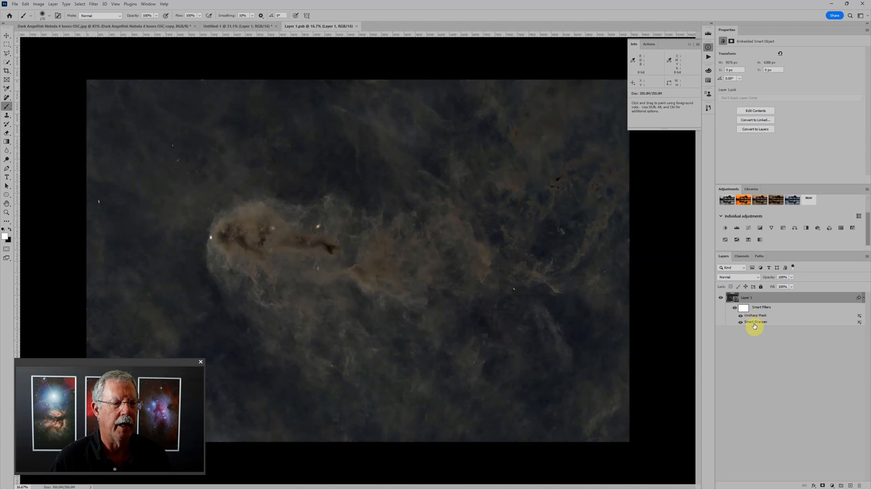
{"action": "scroll", "coordinate": [330, 259], "scroll_direction": "up", "scroll_amount": 3}
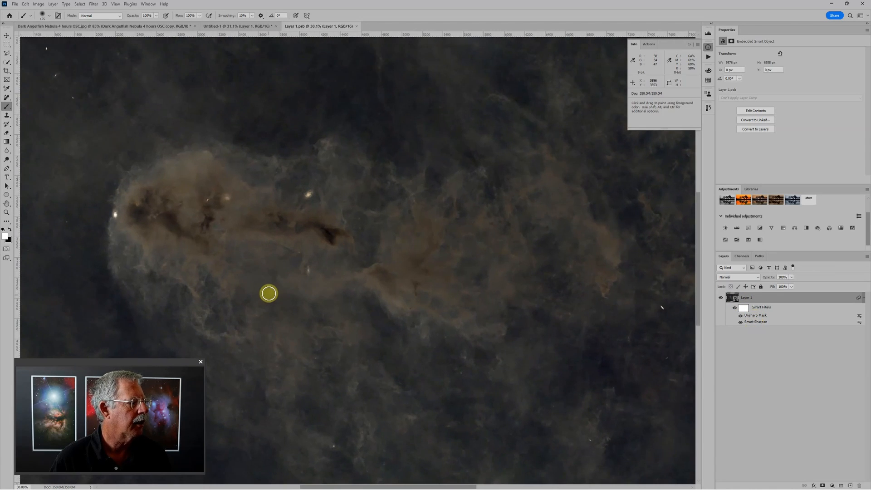
{"action": "scroll", "coordinate": [335, 294], "scroll_direction": "up", "scroll_amount": 2}
{"action": "scroll", "coordinate": [375, 281], "scroll_direction": "up", "scroll_amount": 1}
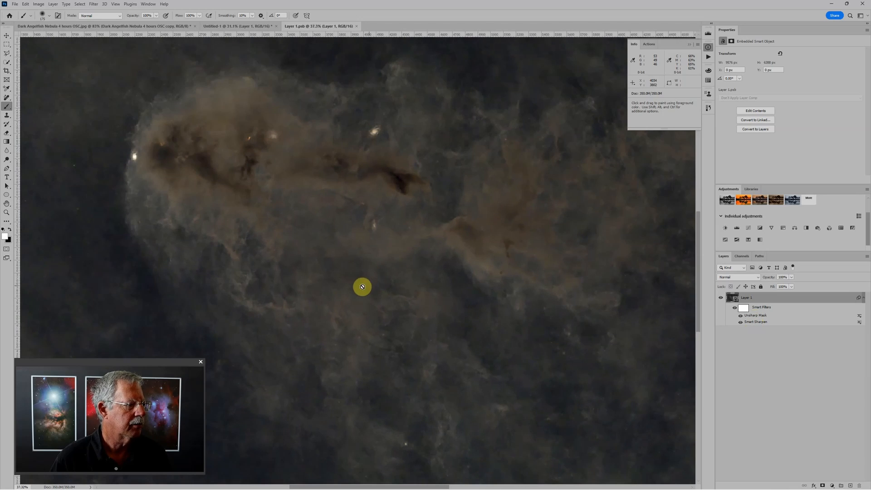
Step: Set the Smart Sharpen filter inside the smart object to Amount 421% and Radius 21.1 px
{"action": "double_click", "coordinate": [755, 322]}
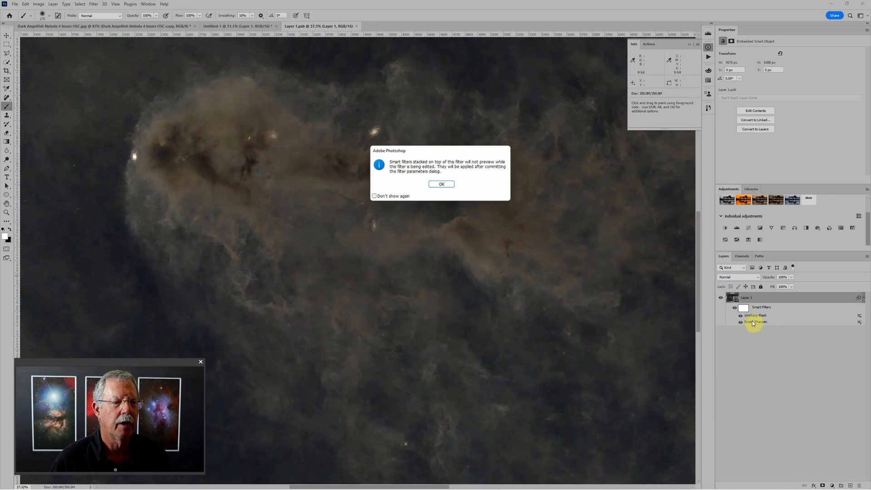
{"action": "left_click", "coordinate": [440, 185]}
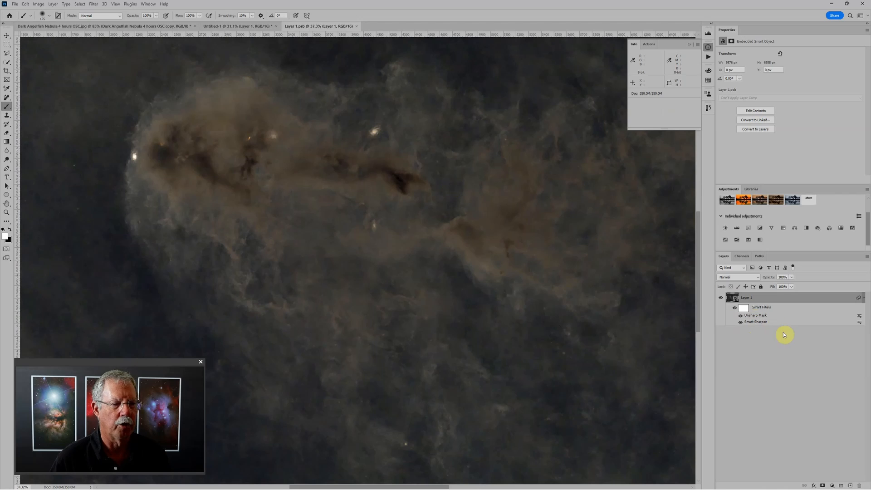
{"action": "double_click", "coordinate": [759, 322]}
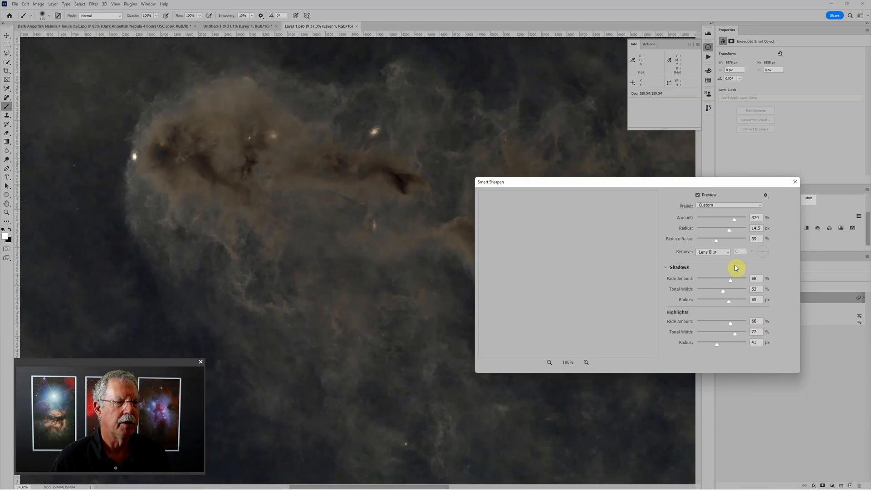
{"action": "left_click_drag", "start_coordinate": [733, 219], "coordinate": [733, 230]}
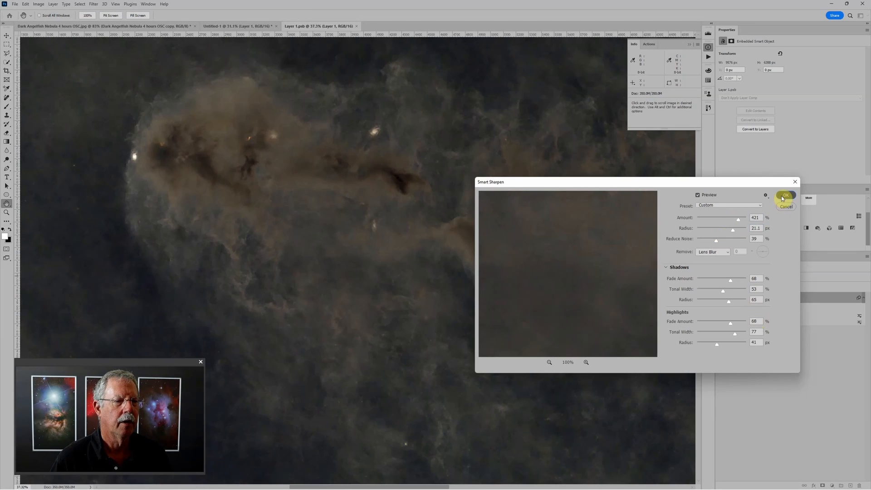
{"action": "left_click", "coordinate": [785, 195]}
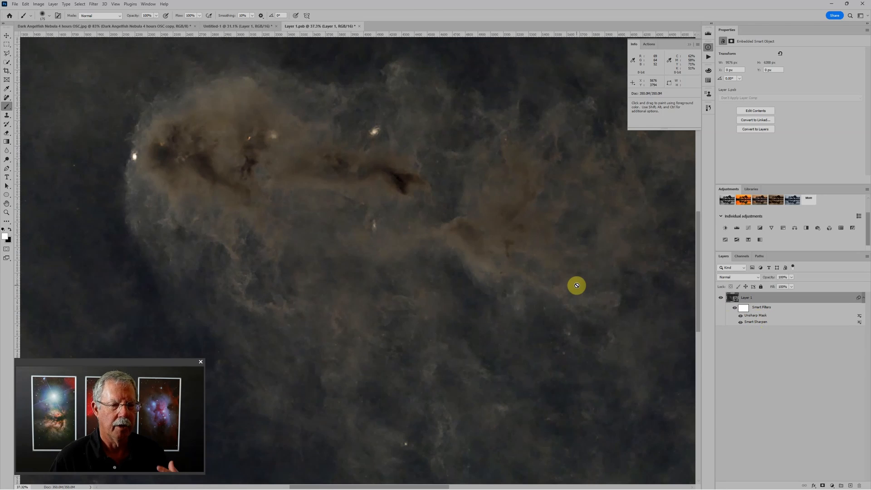
Step: Save the re-sharpened Layer 1.psb and close it to update the smart object in the main composite
{"action": "scroll", "coordinate": [576, 285], "scroll_direction": "down", "scroll_amount": 3}
{"action": "scroll", "coordinate": [575, 284], "scroll_direction": "down", "scroll_amount": 2}
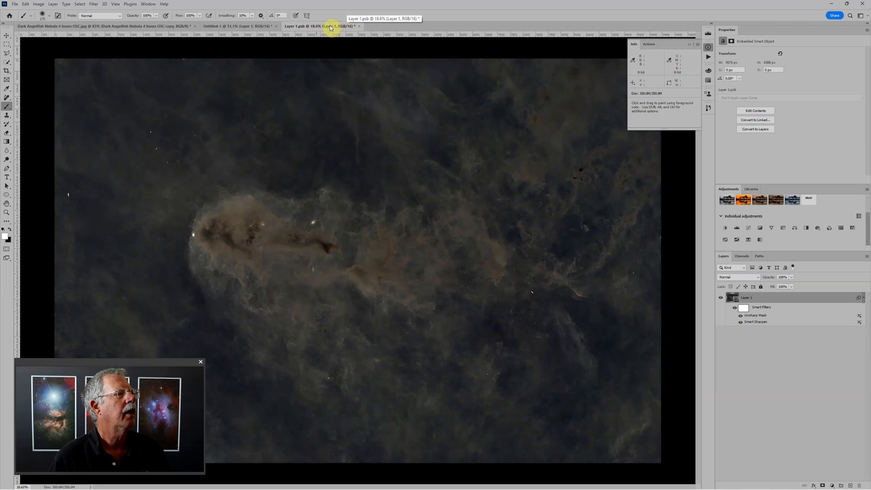
{"action": "left_click", "coordinate": [359, 26]}
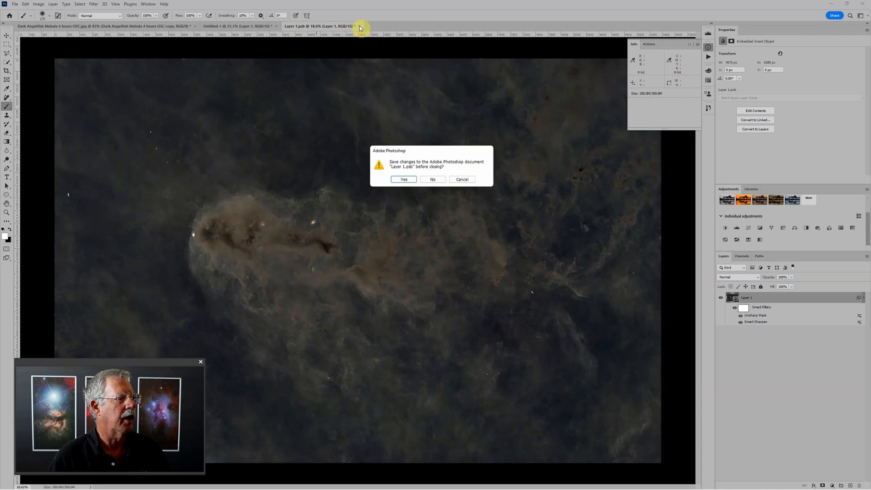
{"action": "left_click", "coordinate": [404, 179]}
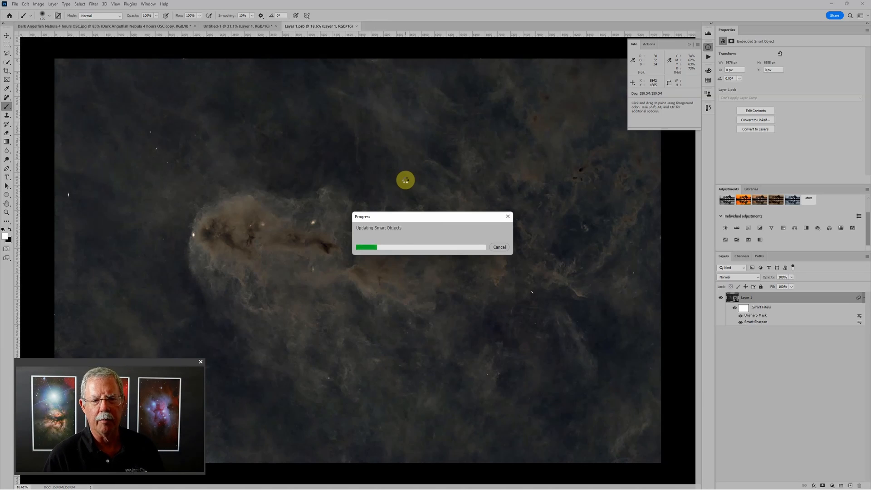
{"action": "key", "text": "ctrl+w"}
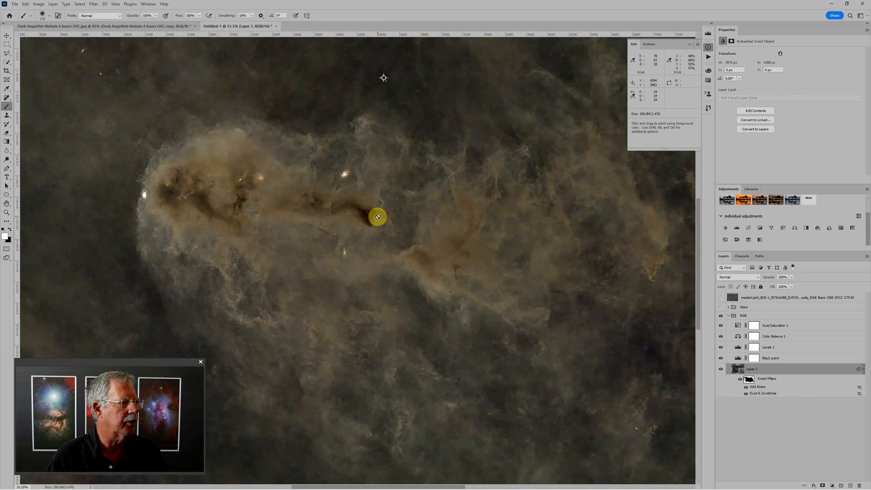
Step: Set the white input level of the Levels 1 layer to 212 and its midtones to 1.00
{"action": "scroll", "coordinate": [379, 214], "scroll_direction": "down", "scroll_amount": 2}
{"action": "scroll", "coordinate": [379, 213], "scroll_direction": "down", "scroll_amount": 1}
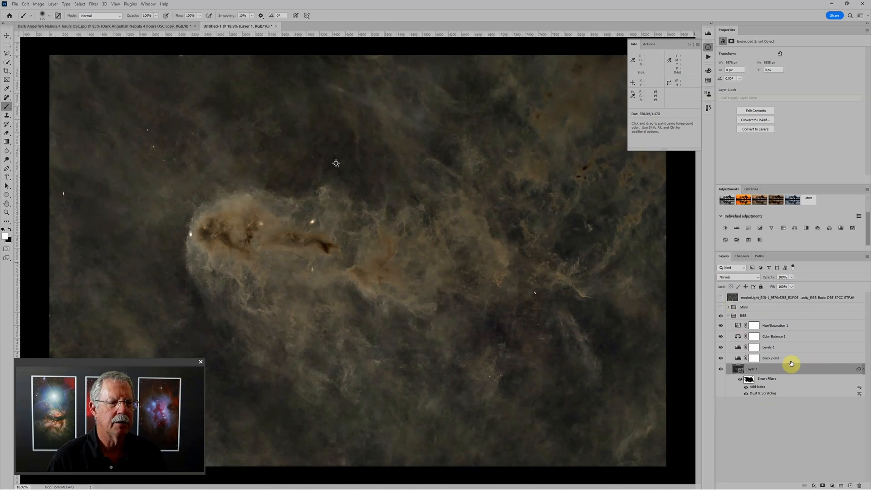
{"action": "left_click", "coordinate": [739, 348]}
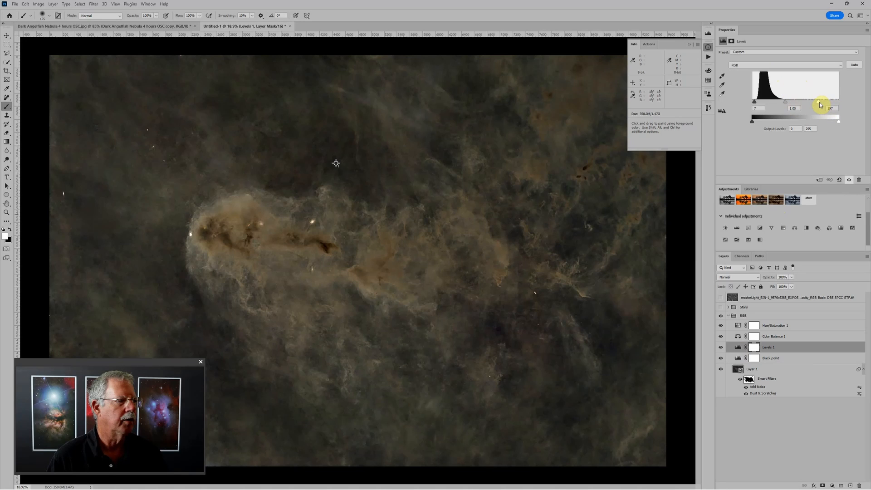
{"action": "left_click_drag", "start_coordinate": [819, 103], "coordinate": [824, 103]}
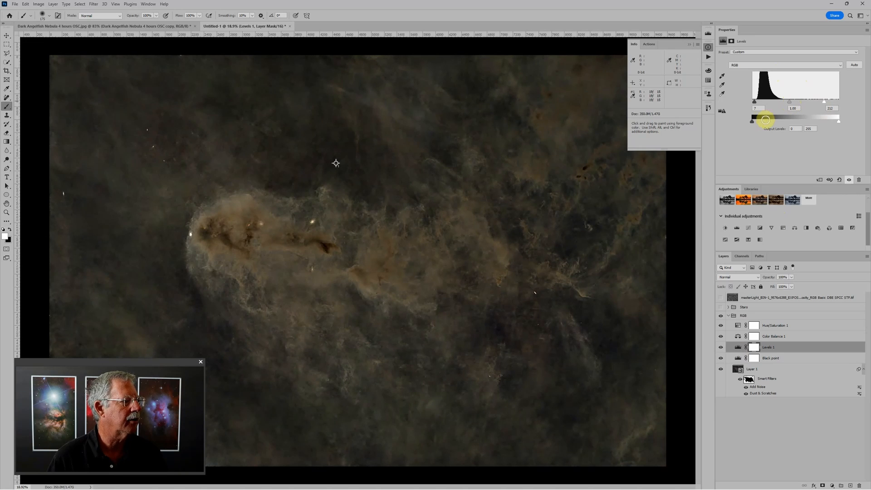
Step: Set the Master saturation of the Hue/Saturation 1 layer to -7
{"action": "scroll", "coordinate": [499, 190], "scroll_direction": "down", "scroll_amount": 2}
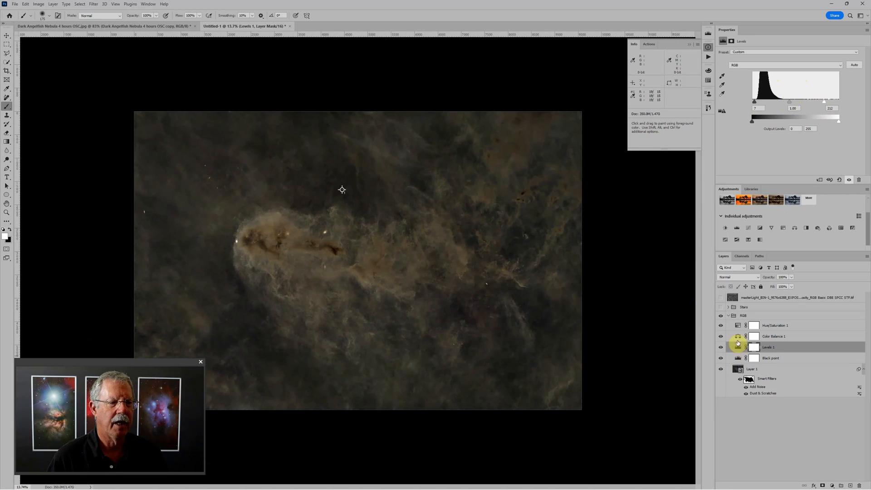
{"action": "left_click", "coordinate": [738, 326]}
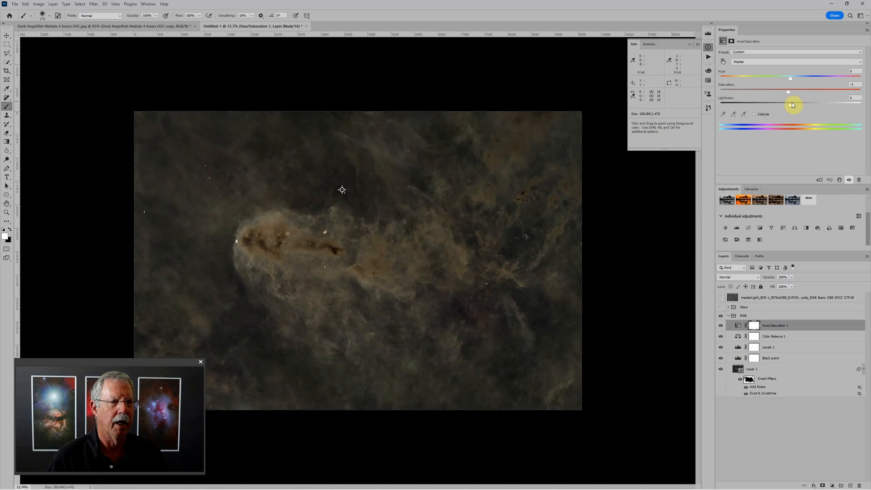
{"action": "left_click_drag", "start_coordinate": [788, 94], "coordinate": [786, 93]}
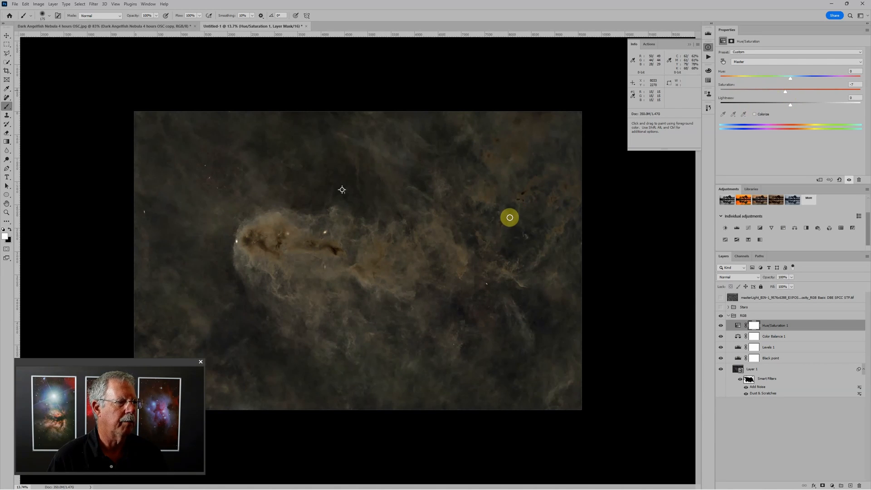
Step: Show the Stars group and compare the composite with the original image on the uppermost layer, leaving that layer hidden
{"action": "scroll", "coordinate": [426, 247], "scroll_direction": "down", "scroll_amount": 2}
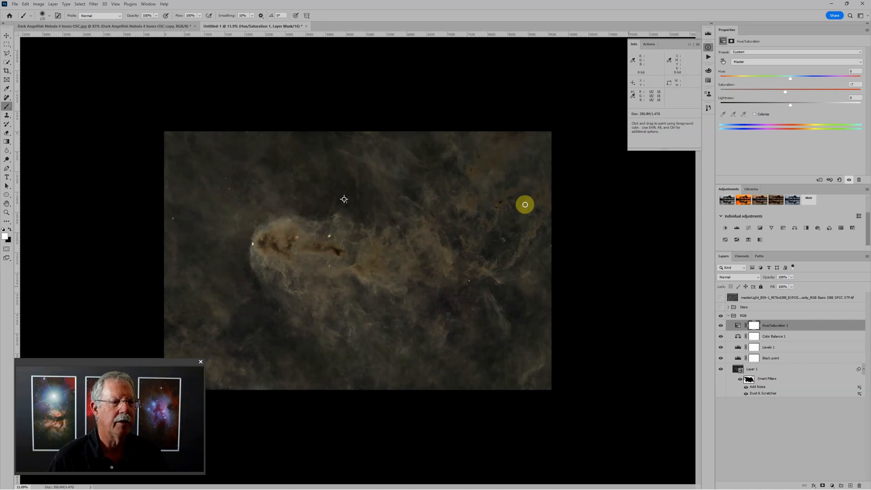
{"action": "left_click", "coordinate": [720, 307]}
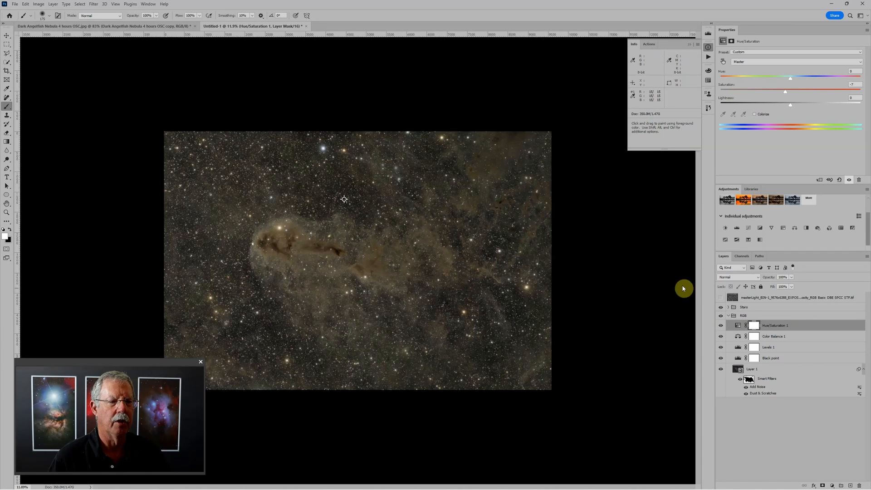
{"action": "left_click", "coordinate": [721, 297]}
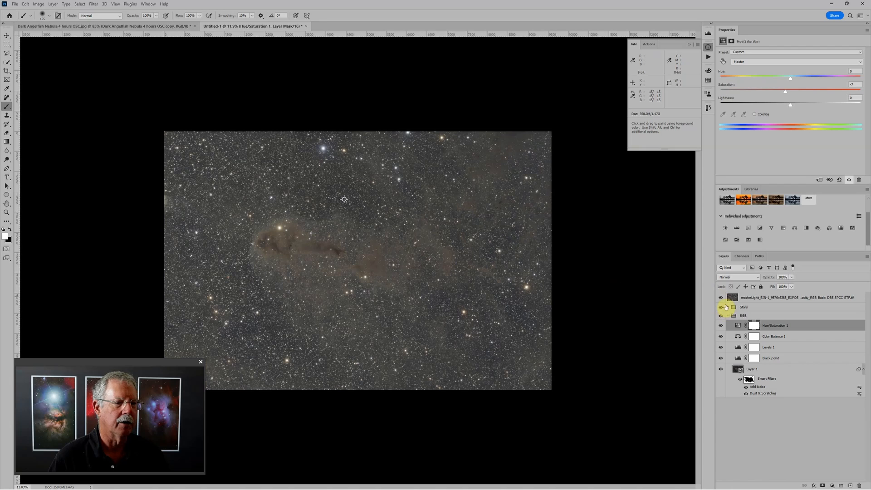
{"action": "left_click", "coordinate": [721, 297]}
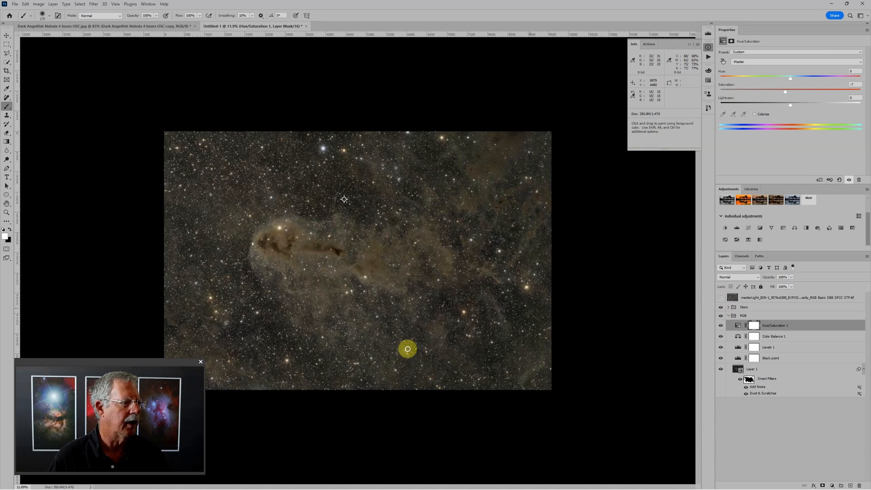
Step: Collapse the RGB group, expand the Stars group and convert its Sharp Stars layer to a smart object
{"action": "left_click", "coordinate": [728, 316]}
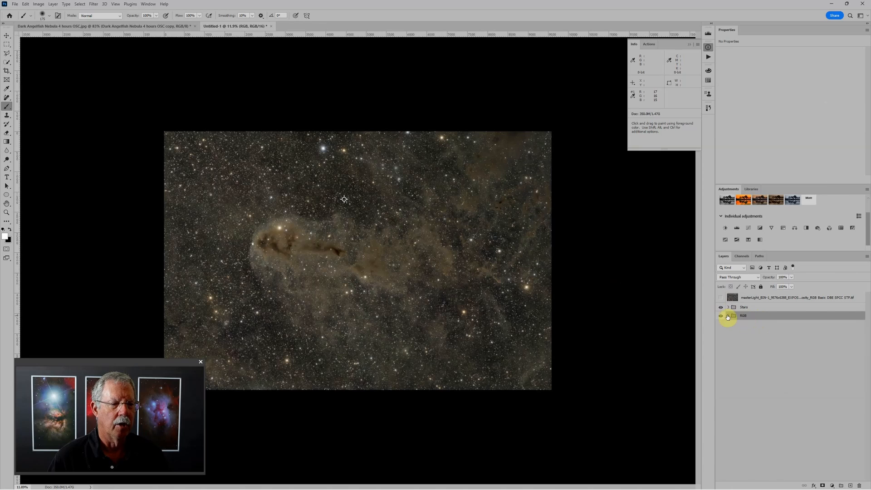
{"action": "left_click", "coordinate": [728, 307]}
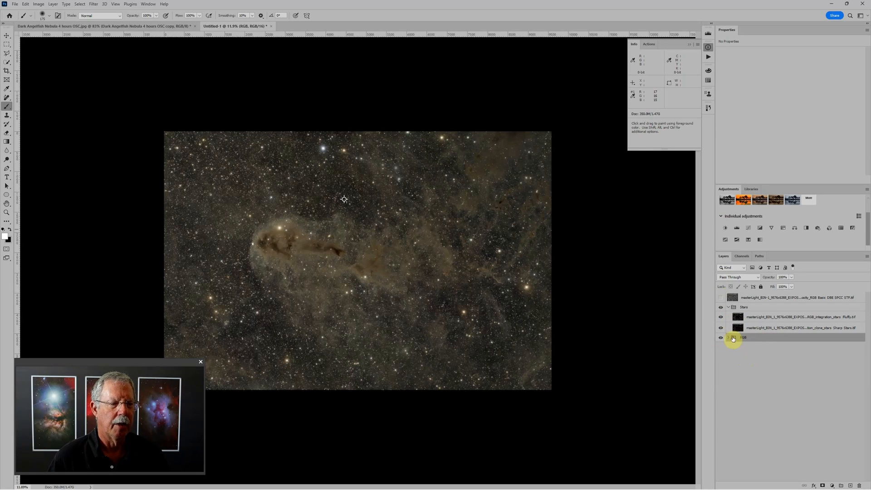
{"action": "left_click", "coordinate": [761, 328]}
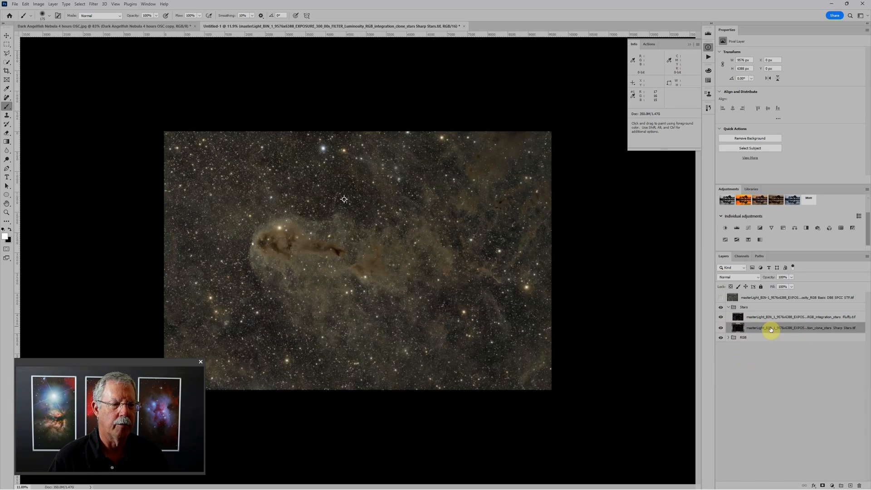
{"action": "scroll", "coordinate": [456, 286], "scroll_direction": "up", "scroll_amount": 4}
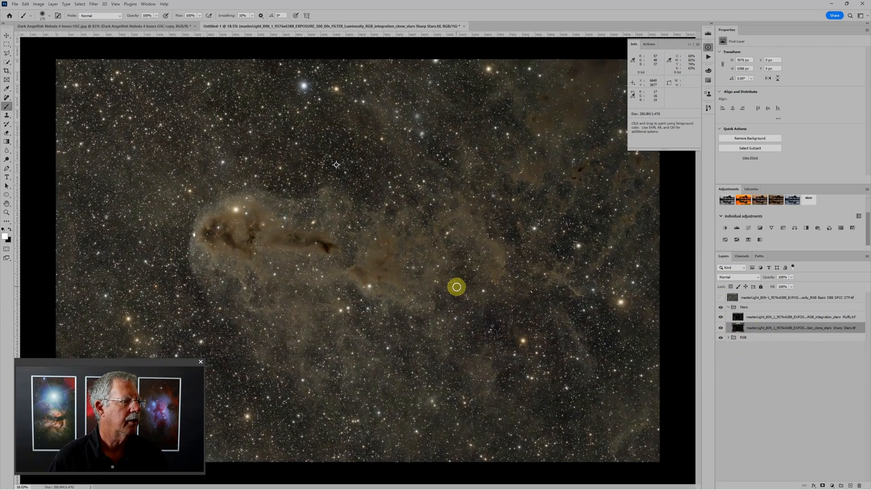
{"action": "right_click", "coordinate": [862, 329]}
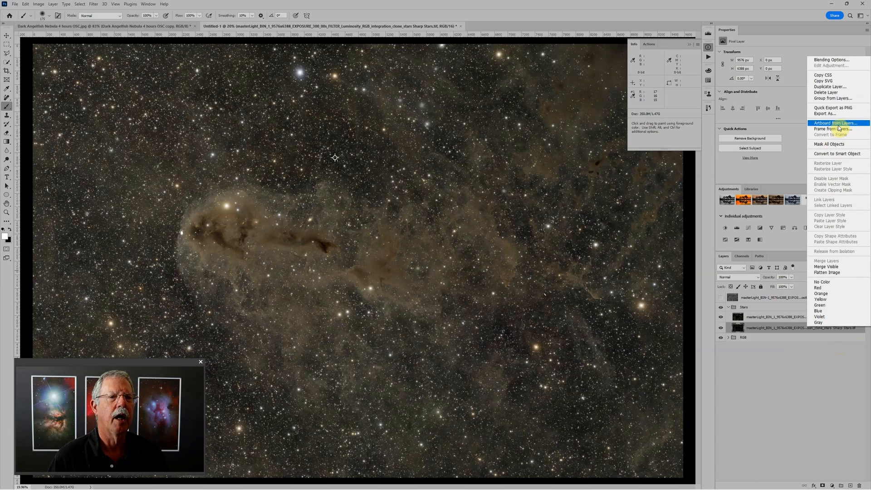
{"action": "left_click", "coordinate": [838, 154]}
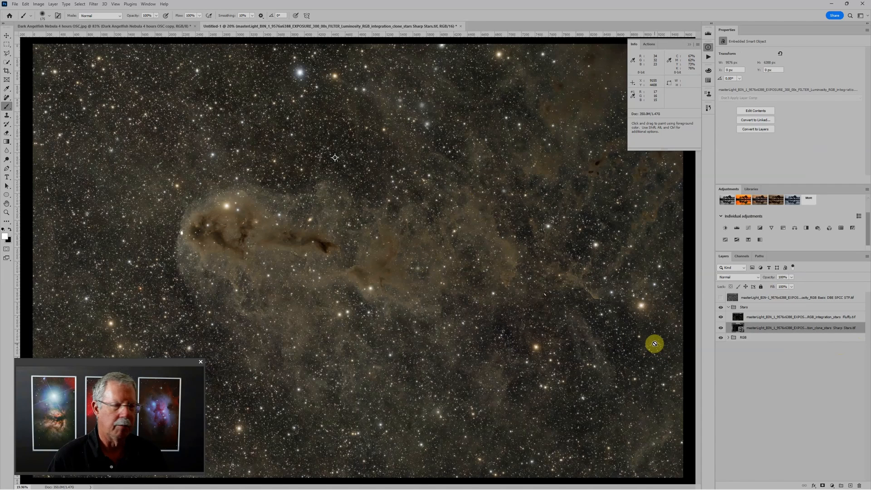
Step: Apply Dust & Scratches as a smart filter to the Sharp Stars layer with a radius of 4 pixels
{"action": "left_click", "coordinate": [95, 4]}
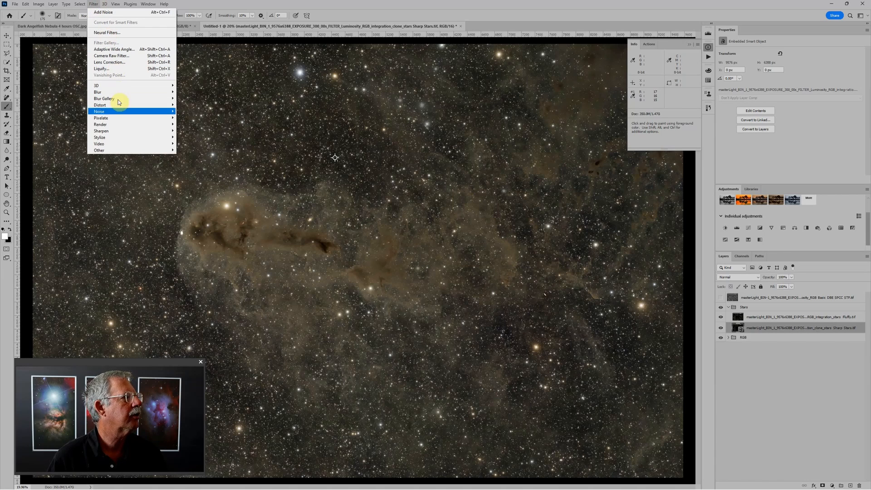
{"action": "mouse_move", "coordinate": [117, 112]}
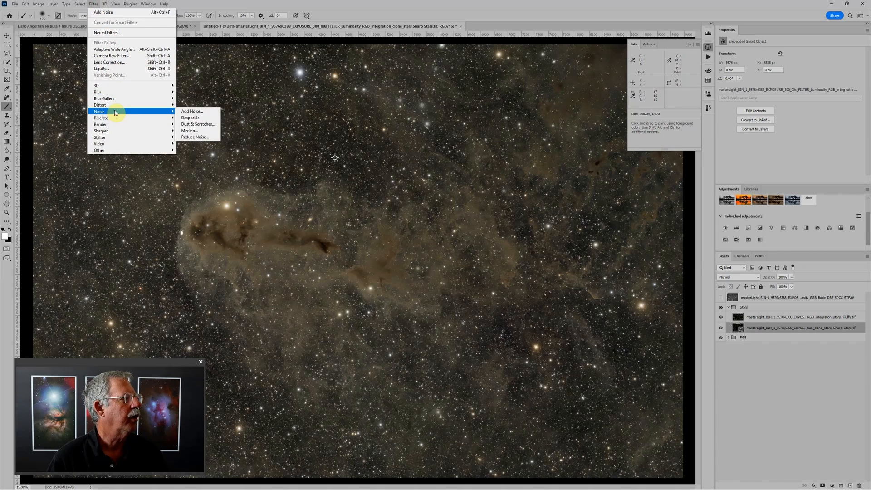
{"action": "left_click", "coordinate": [197, 125]}
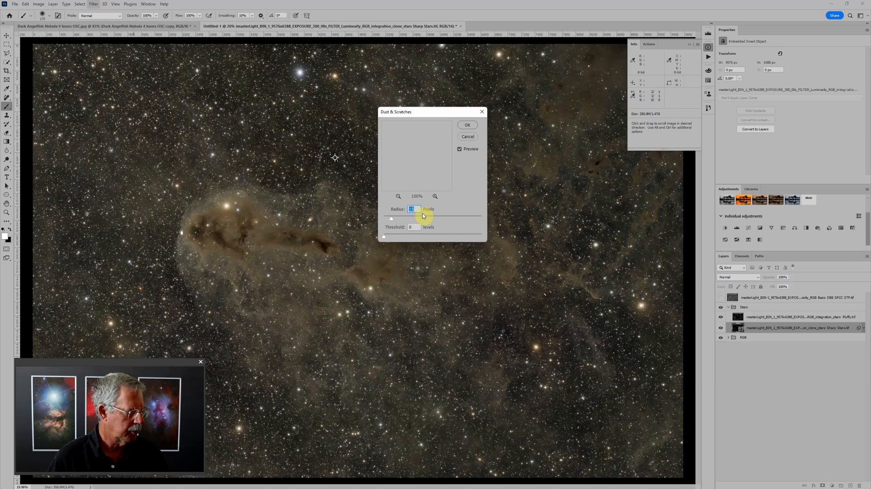
{"action": "type", "text": "4"}
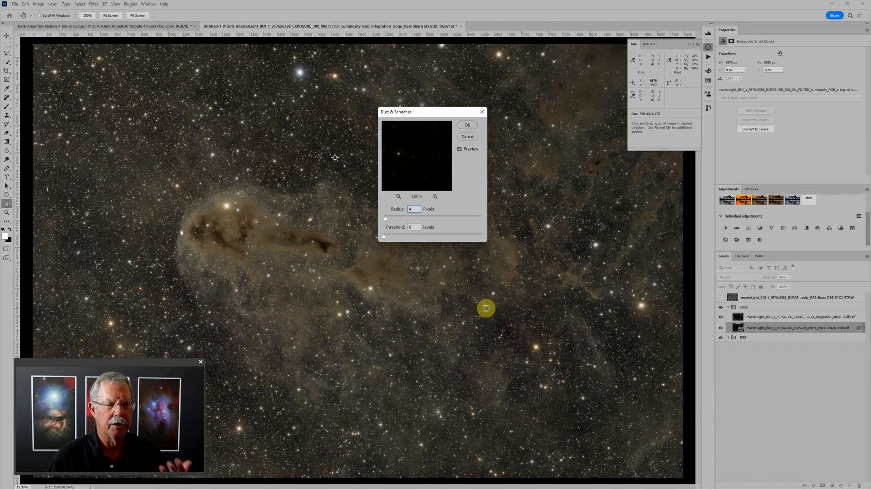
{"action": "left_click", "coordinate": [468, 125]}
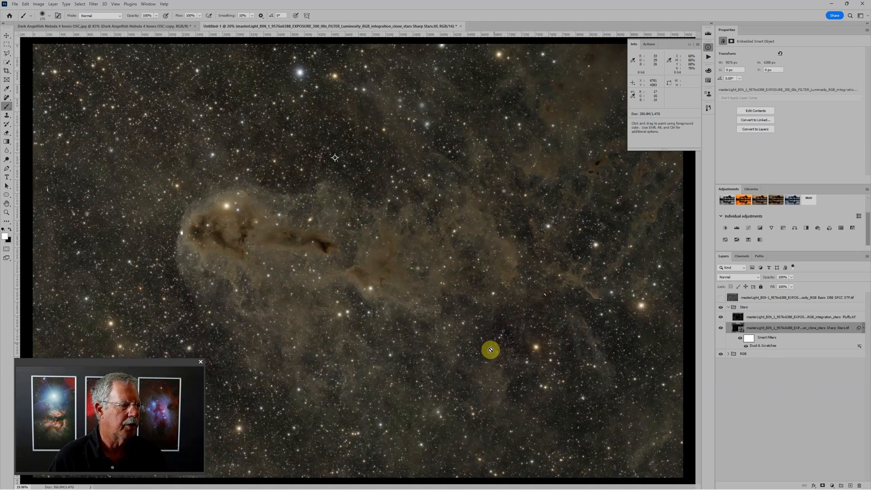
Step: Set the blending mode of the Dust & Scratches smart filter on the Sharp Stars layer to Darken
{"action": "double_click", "coordinate": [858, 345]}
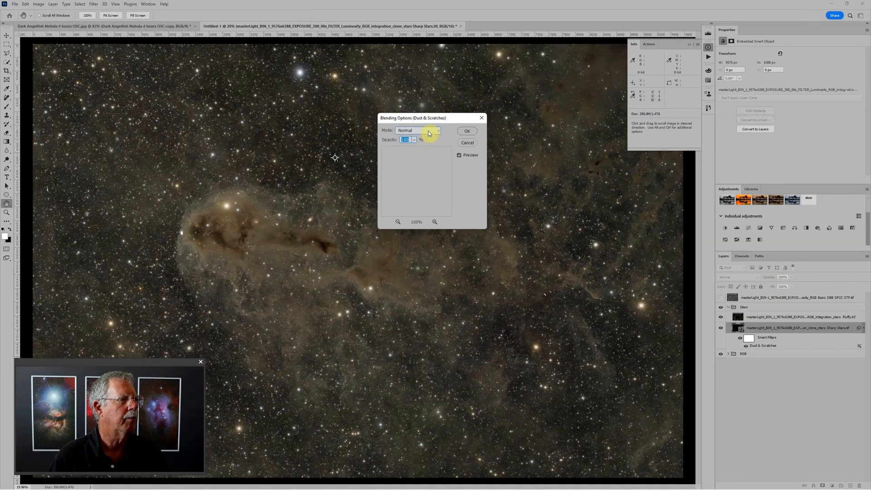
{"action": "left_click", "coordinate": [428, 132]}
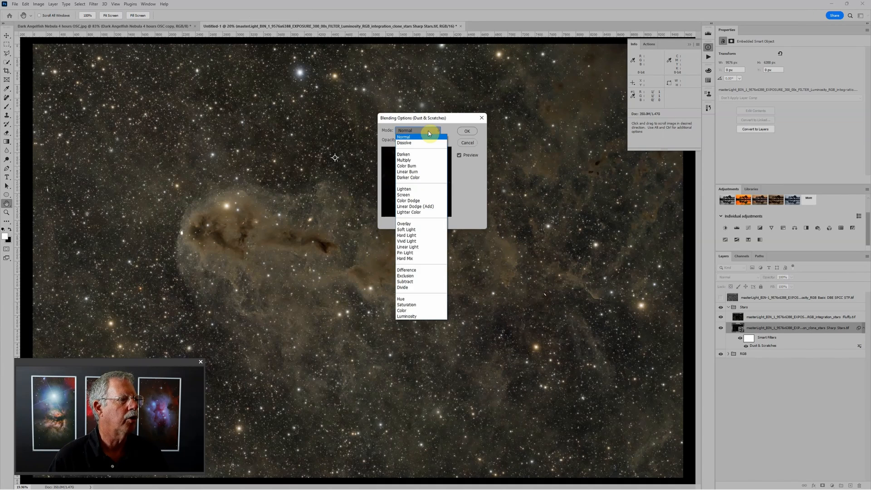
{"action": "left_click", "coordinate": [420, 155]}
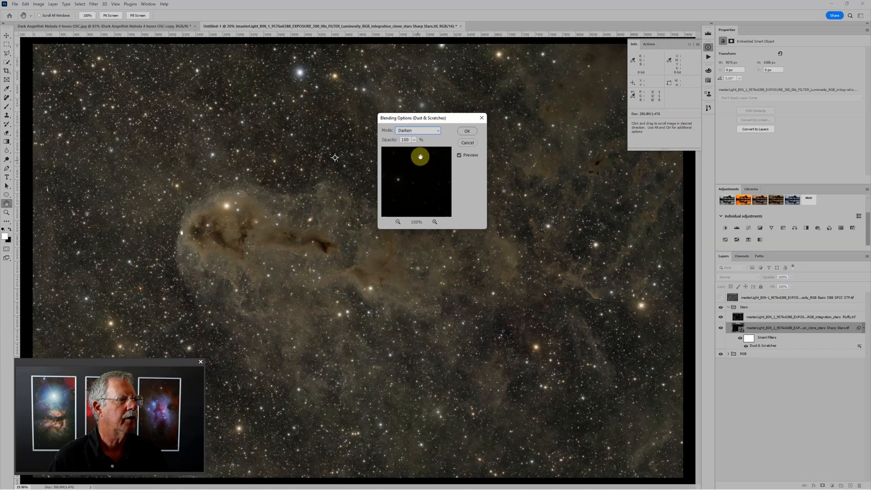
{"action": "left_click", "coordinate": [469, 135]}
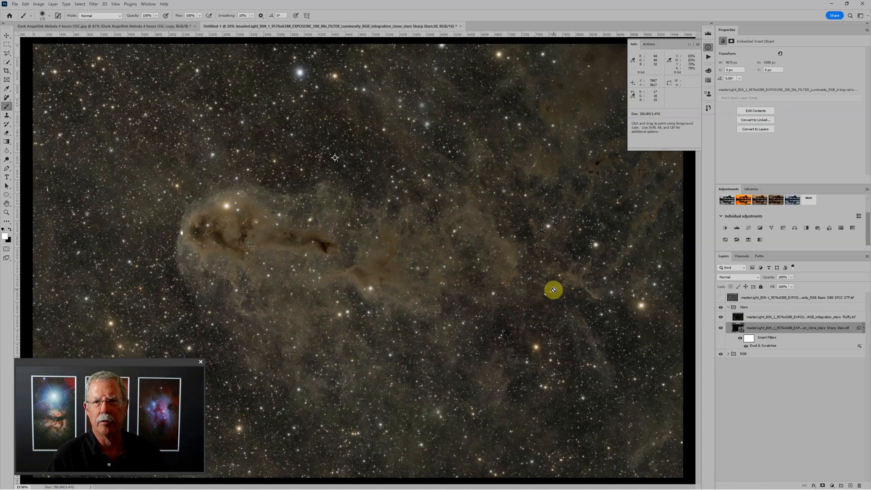
Step: Apply Smart Sharpen as a smart filter to the Sharp Stars layer with a 2.0 px radius and a reduced amount
{"action": "key", "text": "ctrl+minus"}
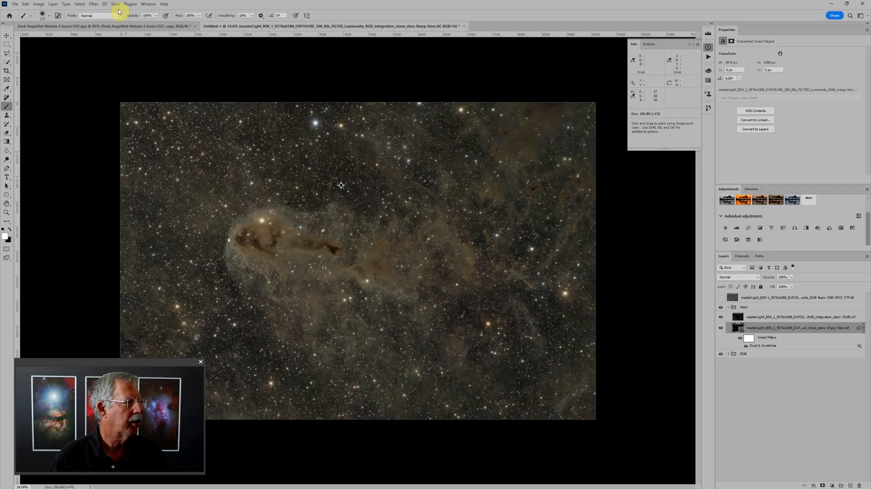
{"action": "left_click", "coordinate": [97, 5]}
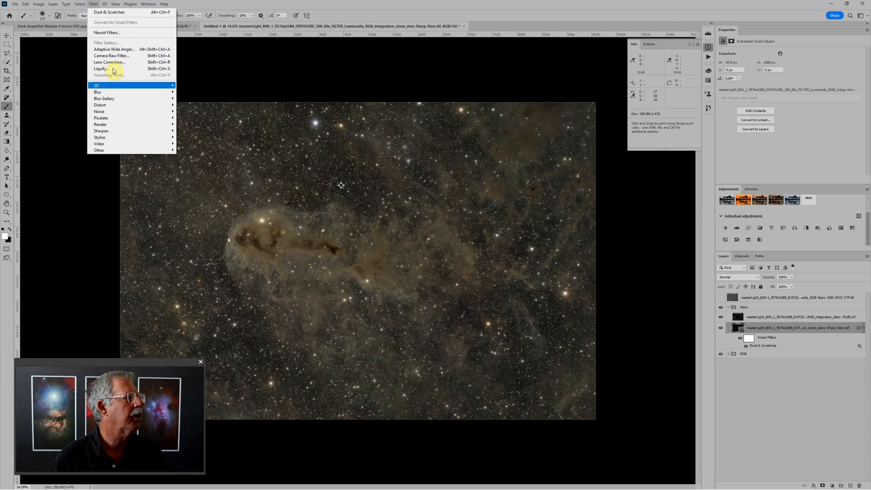
{"action": "mouse_move", "coordinate": [118, 132]}
{"action": "left_click", "coordinate": [196, 149]}
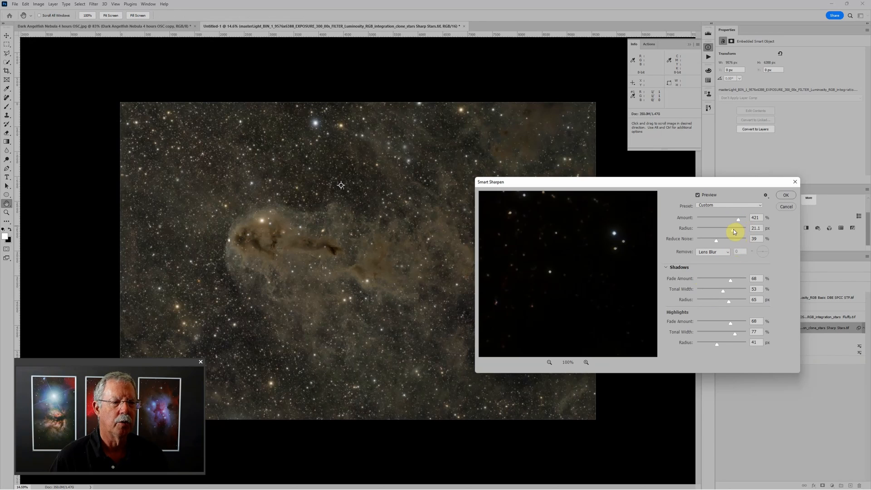
{"action": "left_click", "coordinate": [709, 228]}
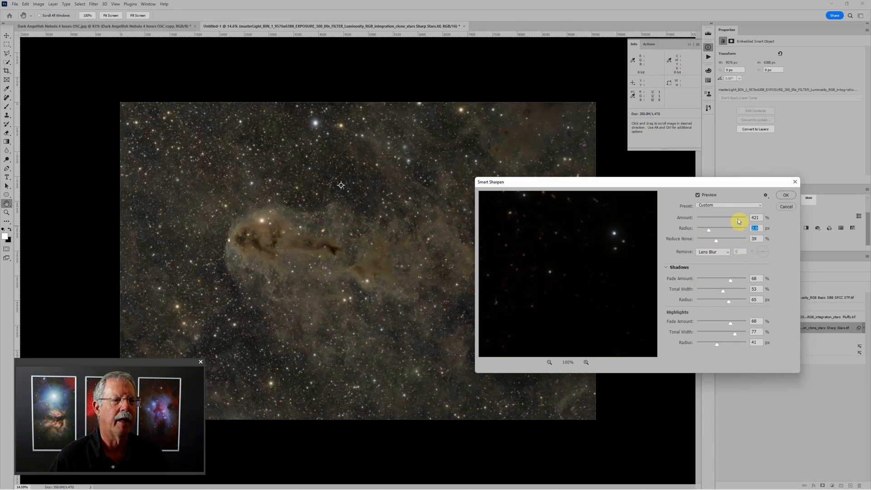
{"action": "left_click", "coordinate": [709, 229]}
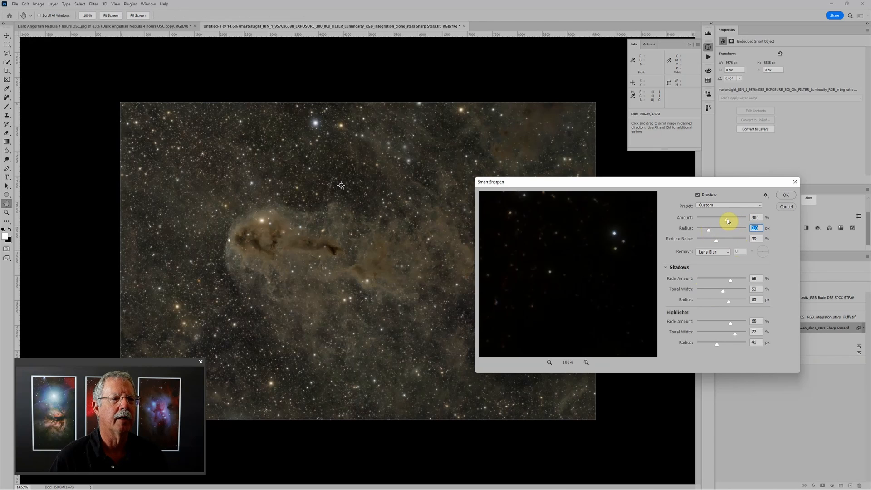
{"action": "left_click_drag", "start_coordinate": [728, 220], "coordinate": [724, 219]}
{"action": "left_click", "coordinate": [784, 197]}
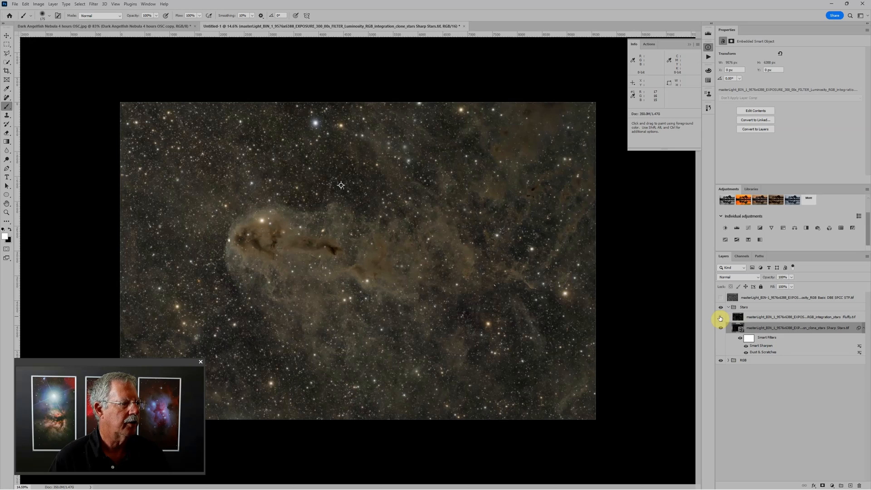
Step: Hide the Fluffy stars layer and add a Levels adjustment above the Sharp Stars layer with the midtone at 0.71
{"action": "left_click", "coordinate": [719, 317]}
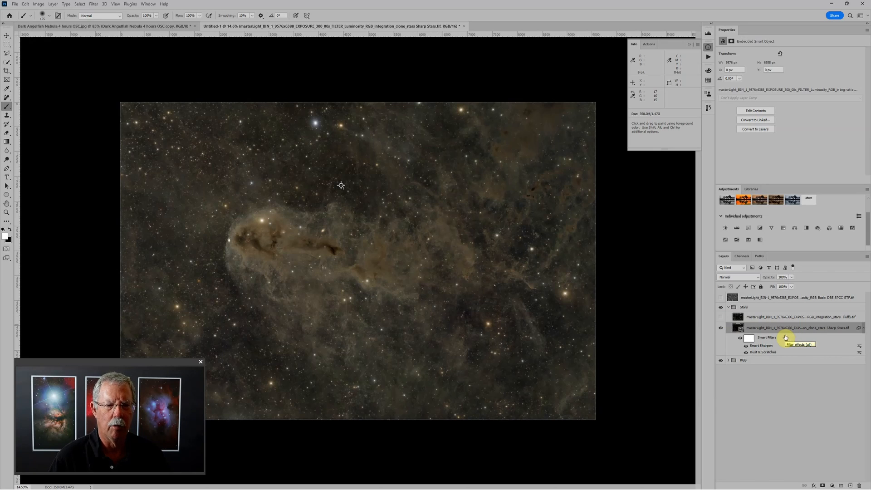
{"action": "left_click", "coordinate": [735, 228]}
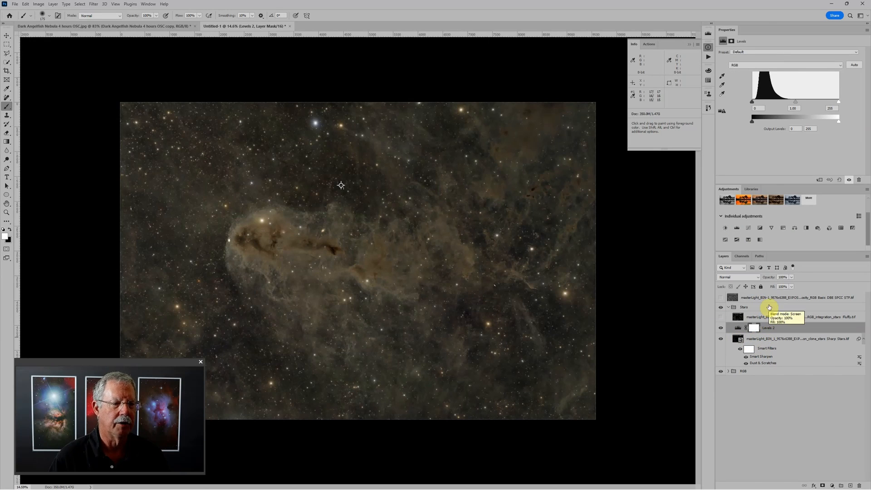
{"action": "mouse_move", "coordinate": [794, 102]}
{"action": "left_mouse_down"}
{"action": "mouse_move", "coordinate": [817, 100]}
{"action": "mouse_move", "coordinate": [806, 103]}
{"action": "left_mouse_up"}
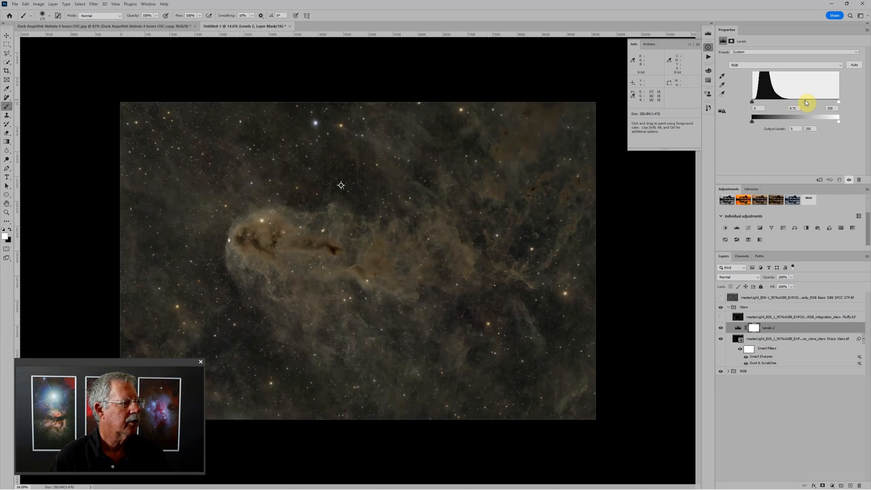
Step: Show the Fluffy stars layer again and set its opacity to 21%
{"action": "scroll", "coordinate": [459, 232], "scroll_direction": "down", "scroll_amount": 1}
{"action": "scroll", "coordinate": [459, 232], "scroll_direction": "up", "scroll_amount": 2}
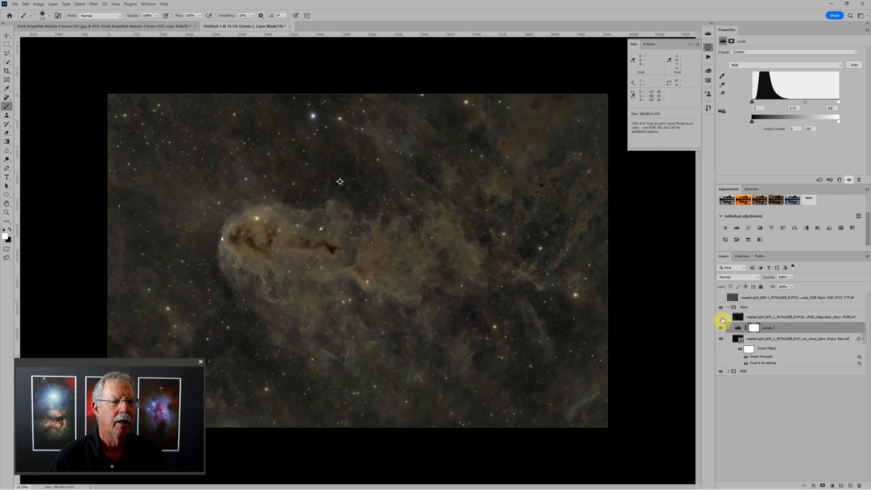
{"action": "left_click", "coordinate": [741, 316]}
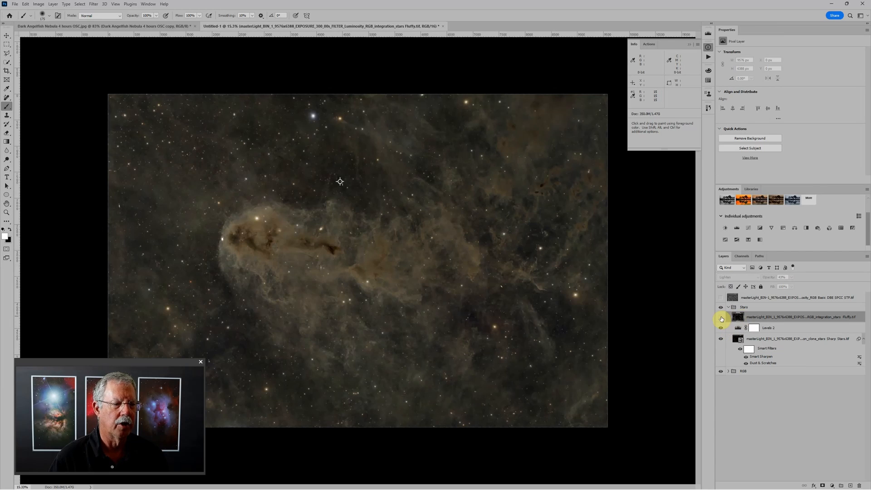
{"action": "left_click", "coordinate": [721, 317]}
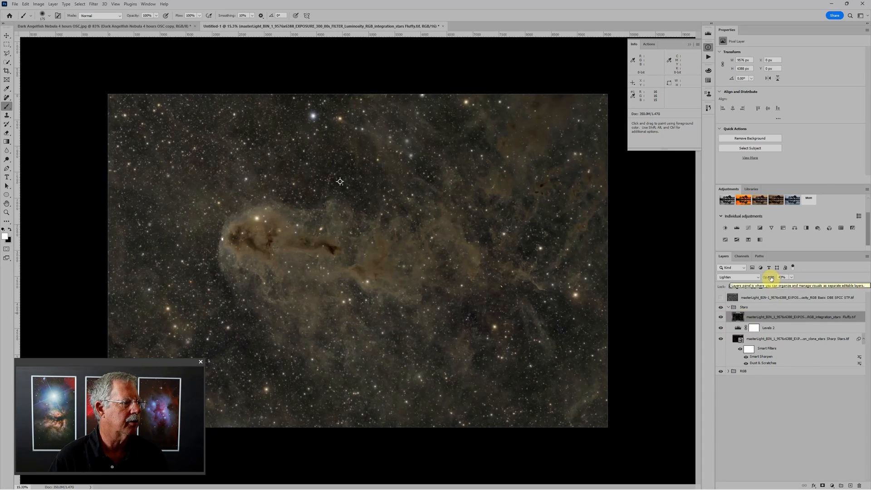
{"action": "left_click_drag", "start_coordinate": [770, 278], "coordinate": [712, 273]}
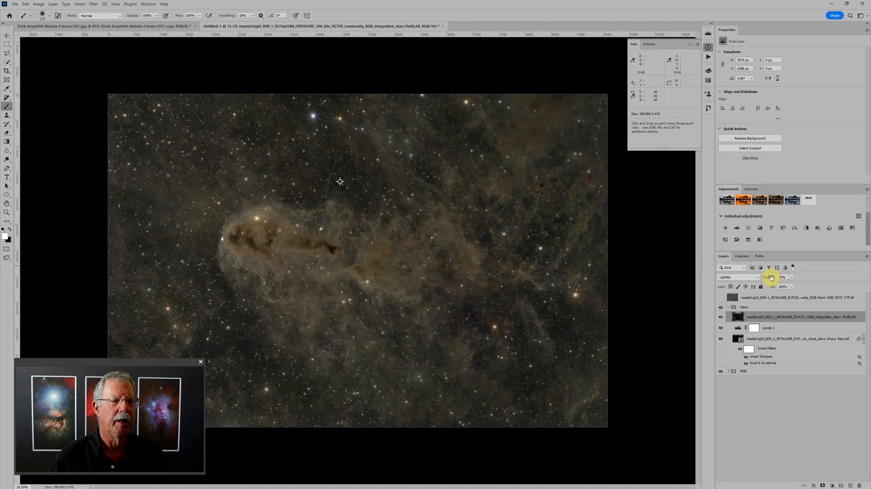
{"action": "left_click_drag", "start_coordinate": [771, 275], "coordinate": [770, 277]}
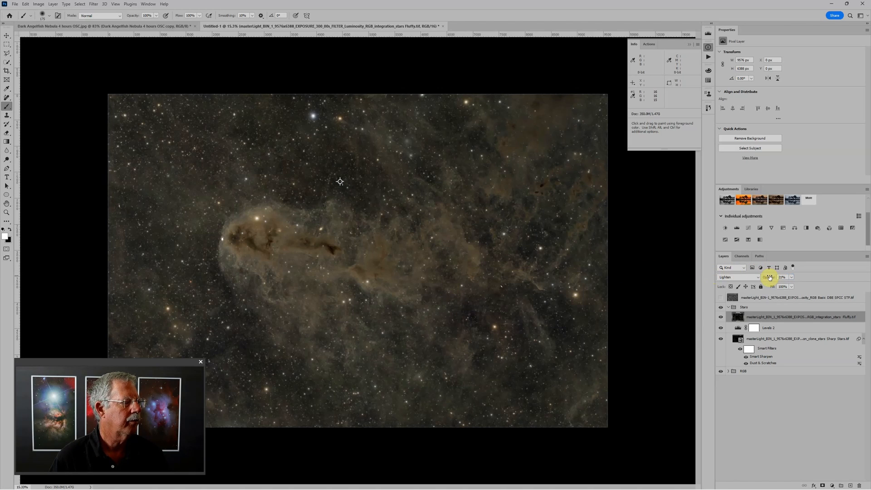
Step: Add a Levels adjustment above the Fluffy stars layer, clip it to that layer and set its midtone to 0.75
{"action": "scroll", "coordinate": [505, 296], "scroll_direction": "down", "scroll_amount": 3}
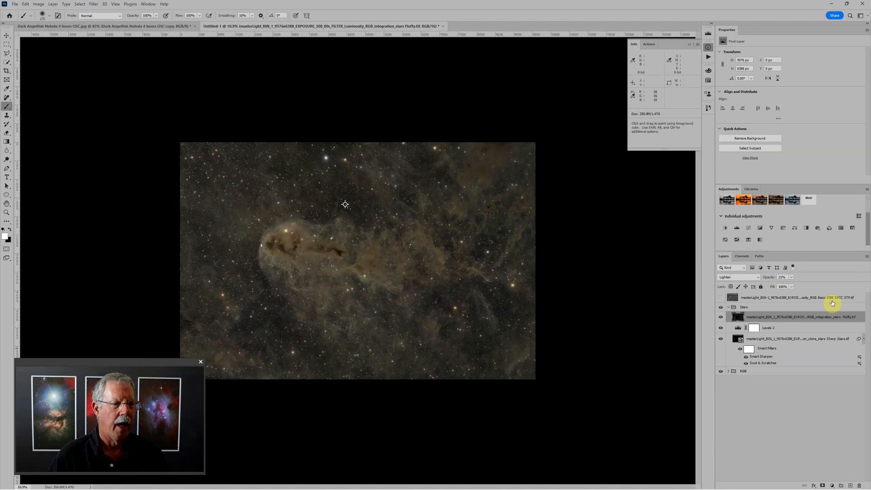
{"action": "left_click", "coordinate": [739, 228]}
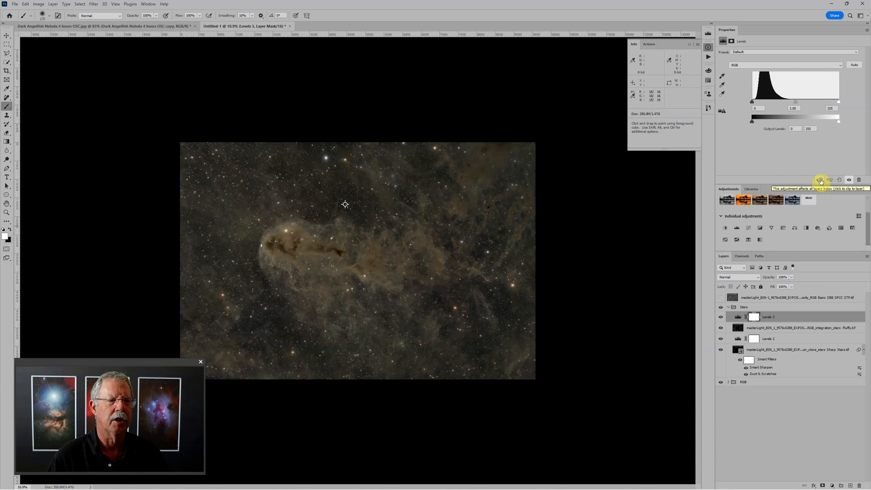
{"action": "left_click", "coordinate": [820, 181]}
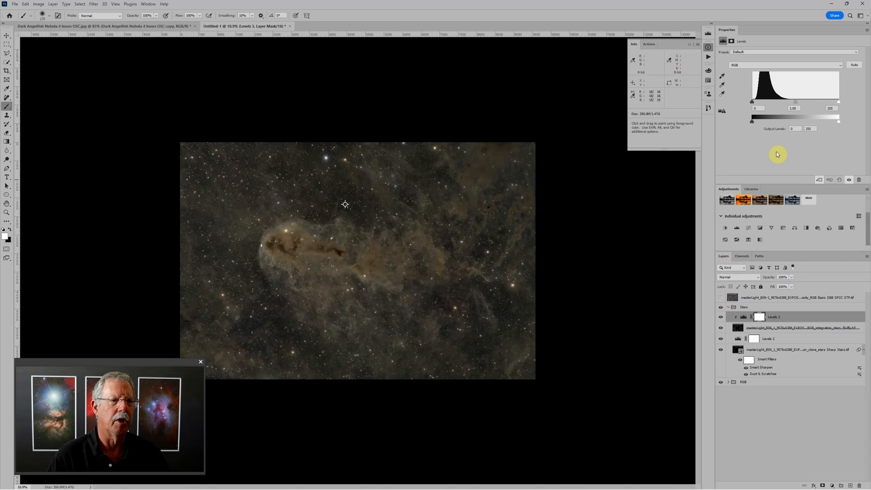
{"action": "left_click_drag", "start_coordinate": [796, 106], "coordinate": [804, 103]}
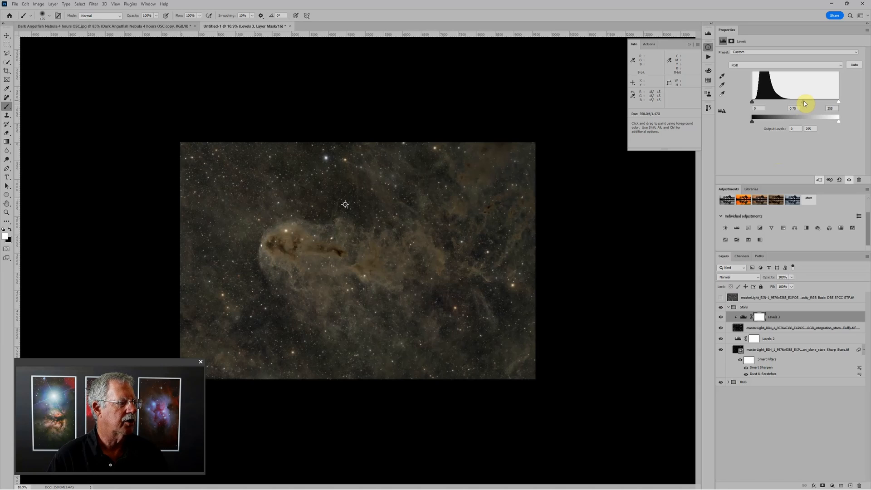
Step: Add a Hue/Saturation layer atop the Stars group with Master saturation +28 and compare the composite with the original image, leaving the original hidden
{"action": "scroll", "coordinate": [559, 251], "scroll_direction": "up", "scroll_amount": 1}
{"action": "scroll", "coordinate": [558, 252], "scroll_direction": "up", "scroll_amount": 6}
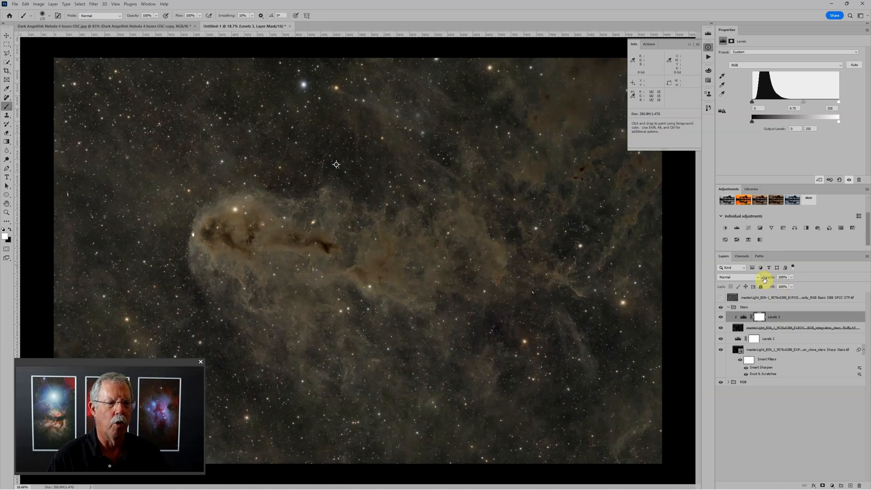
{"action": "left_click", "coordinate": [783, 228]}
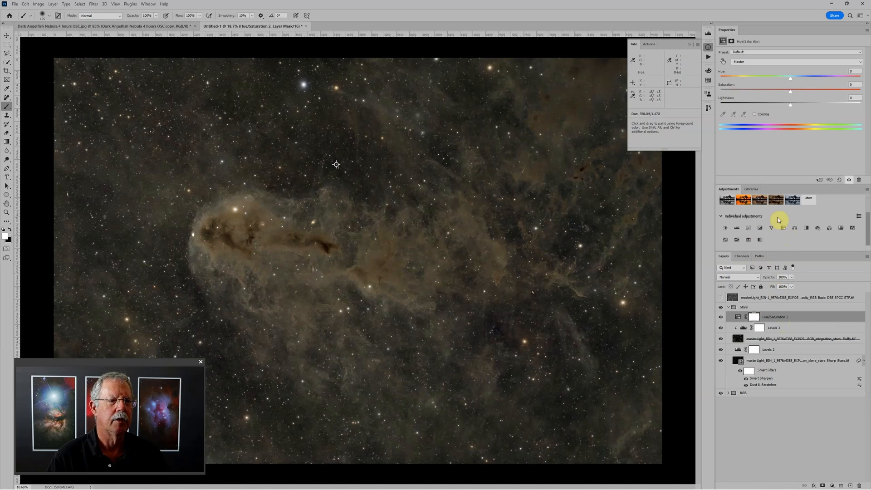
{"action": "left_click_drag", "start_coordinate": [790, 91], "coordinate": [810, 86]}
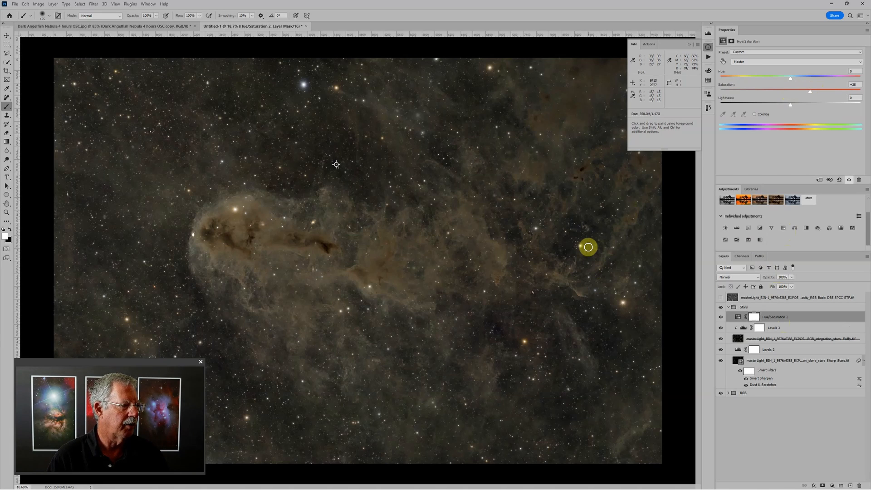
{"action": "left_click", "coordinate": [721, 297]}
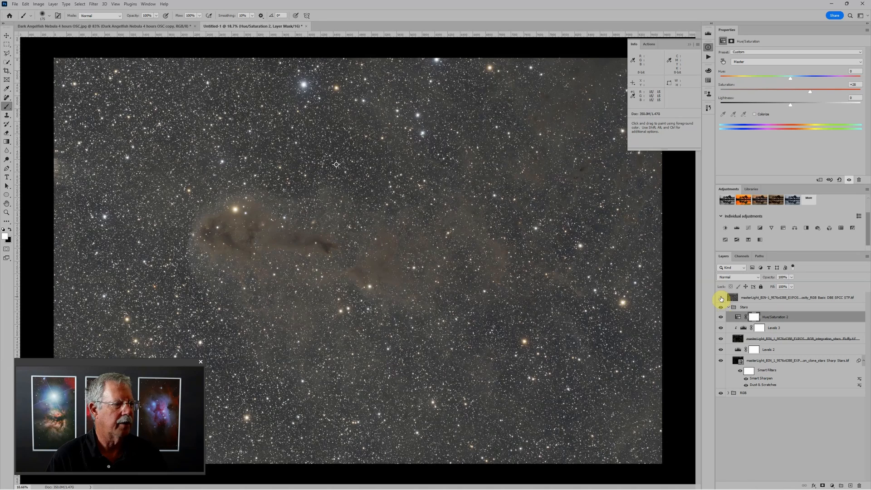
{"action": "left_click", "coordinate": [721, 298]}
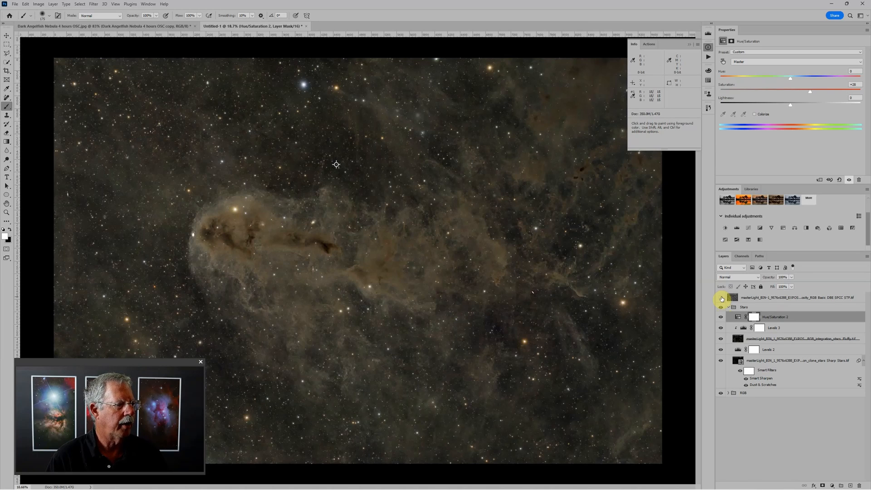